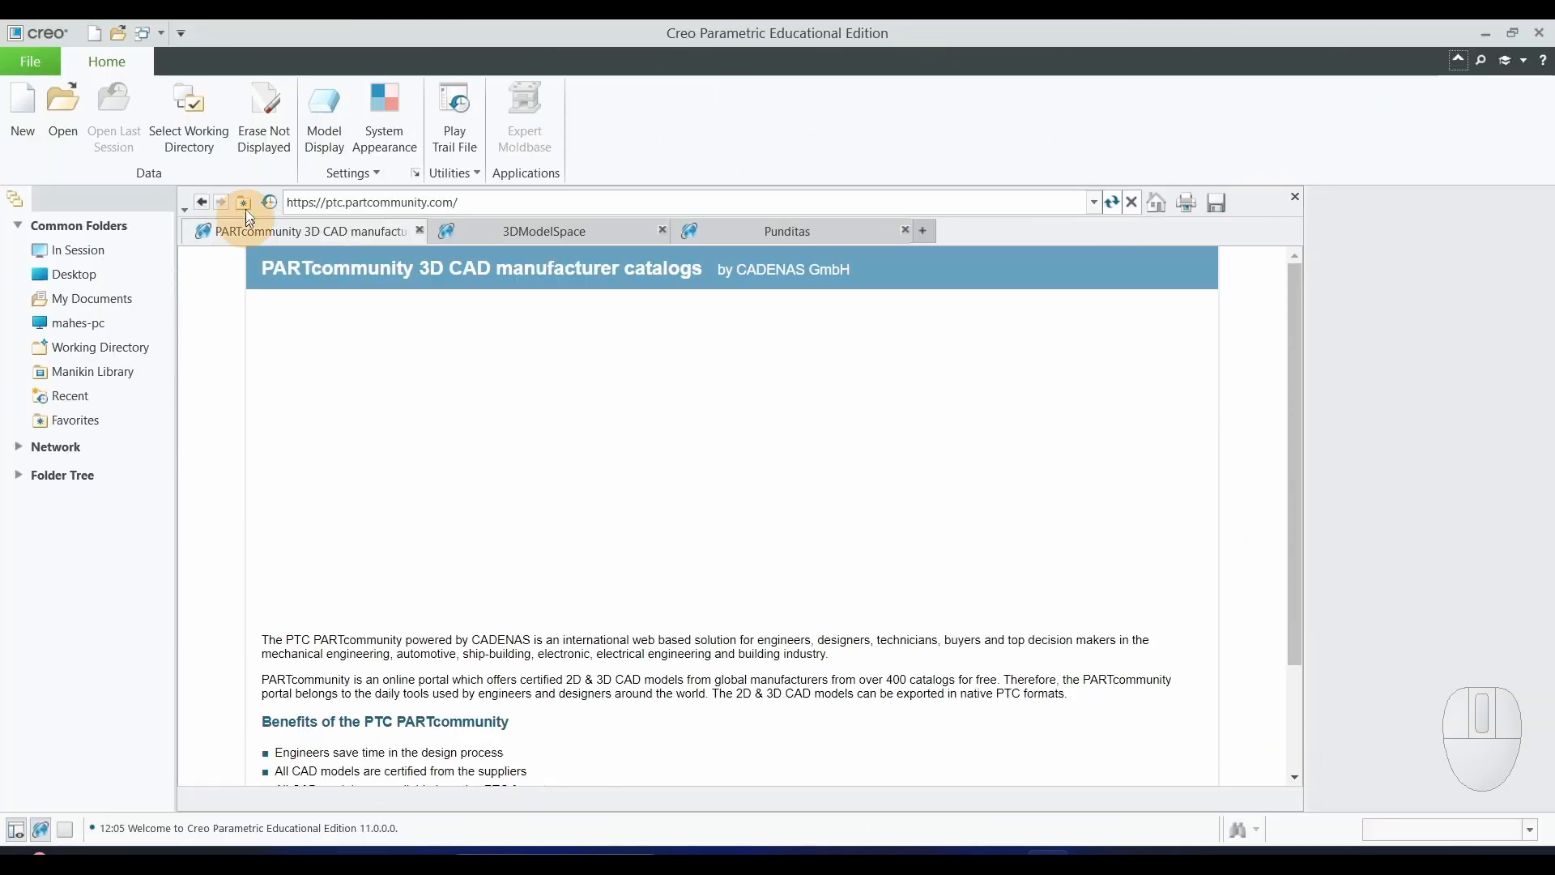
Create a folder named EX4B inside E:\Creo Model and set it as the working directory
click(191, 128)
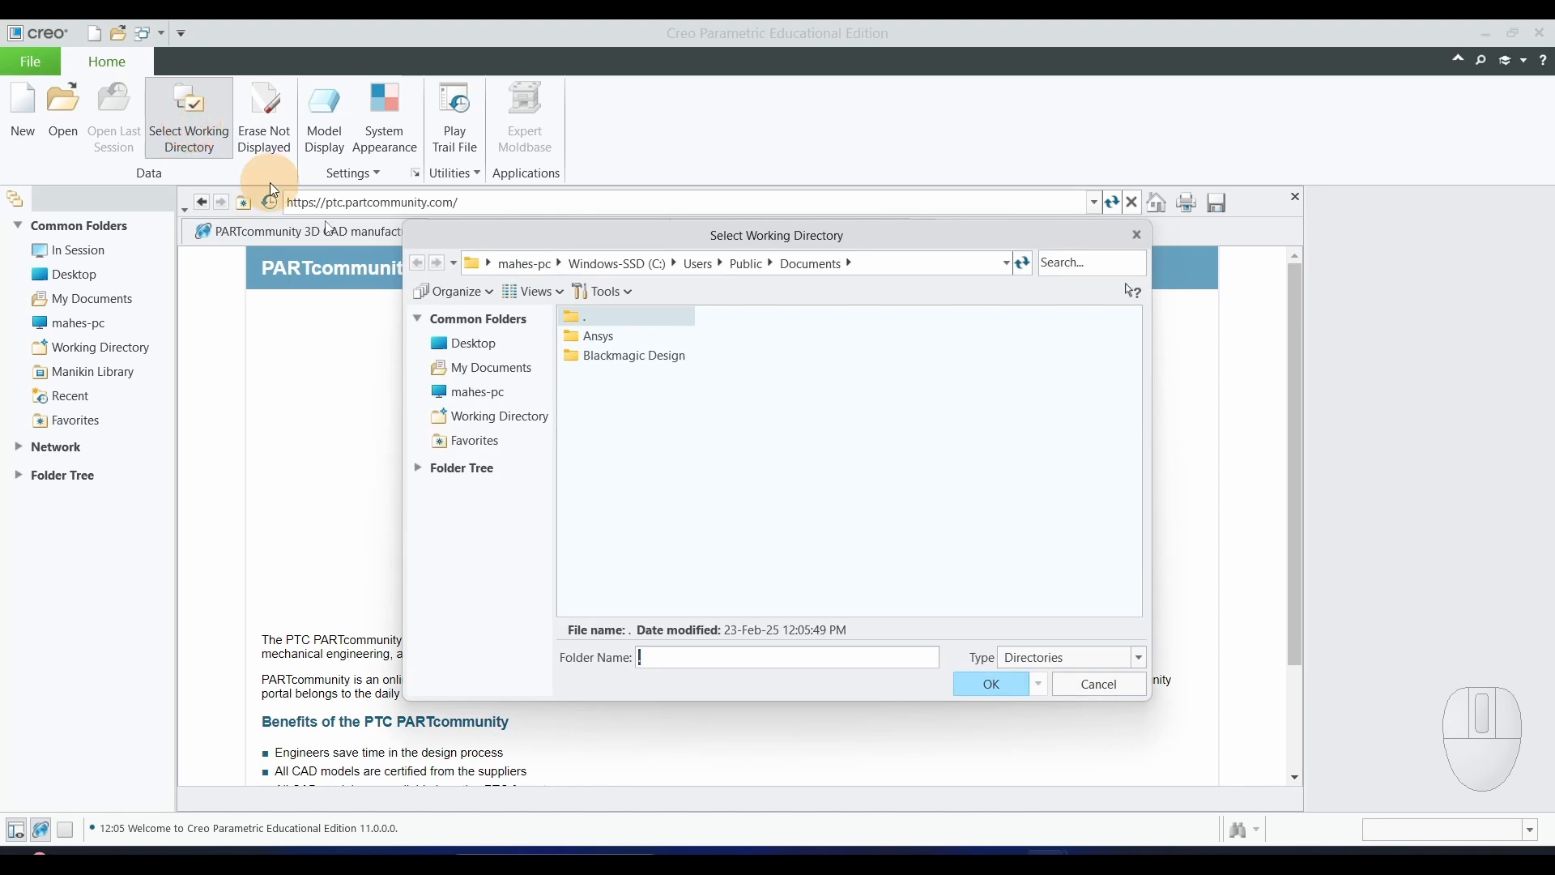
click(766, 468)
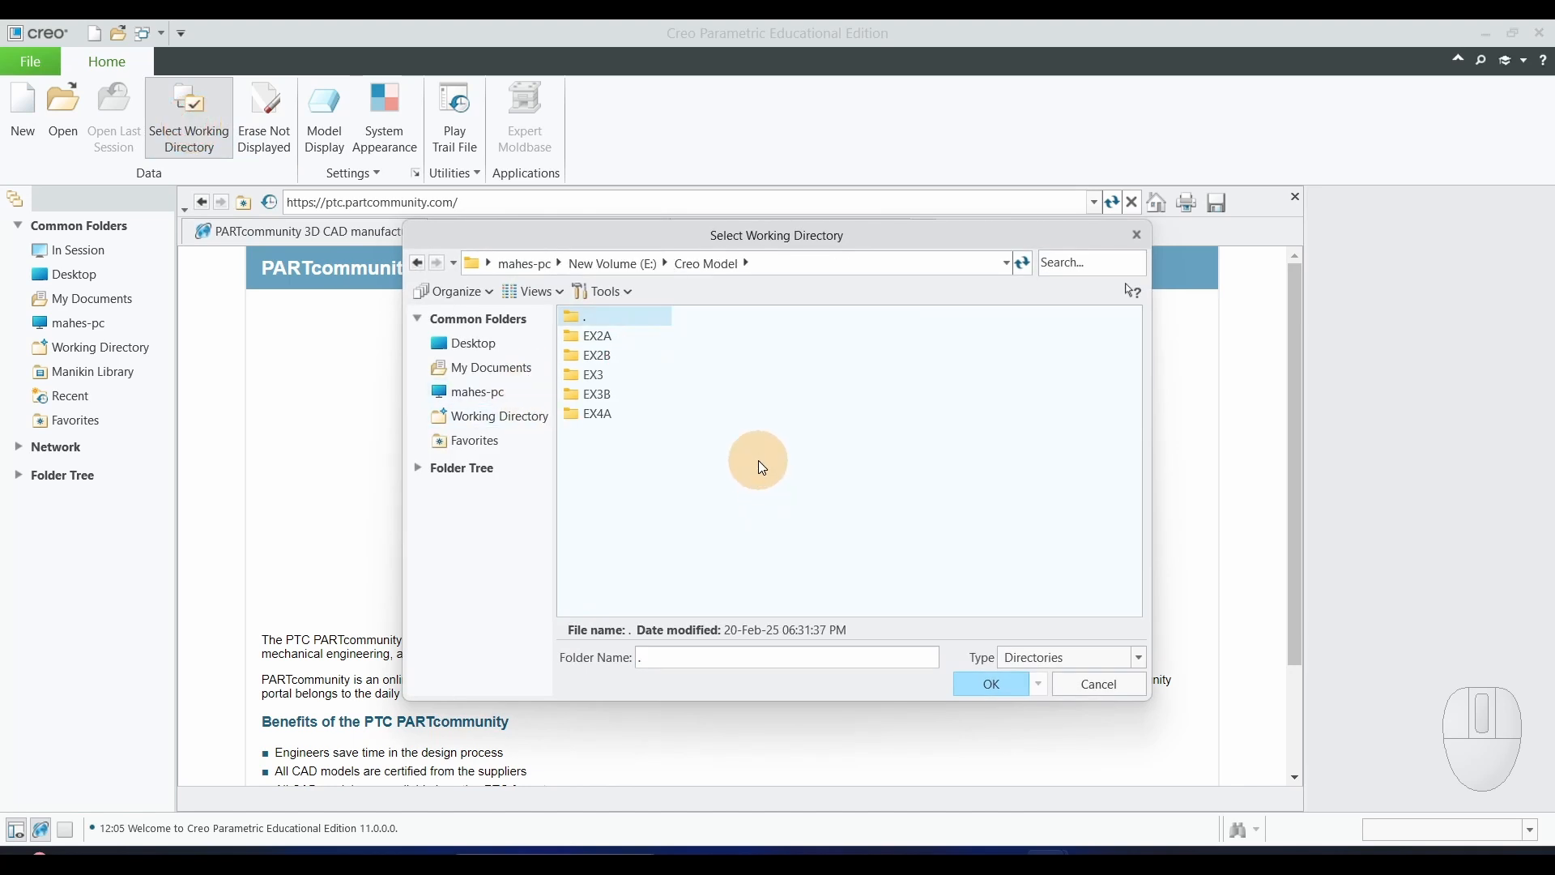
right_click(759, 463)
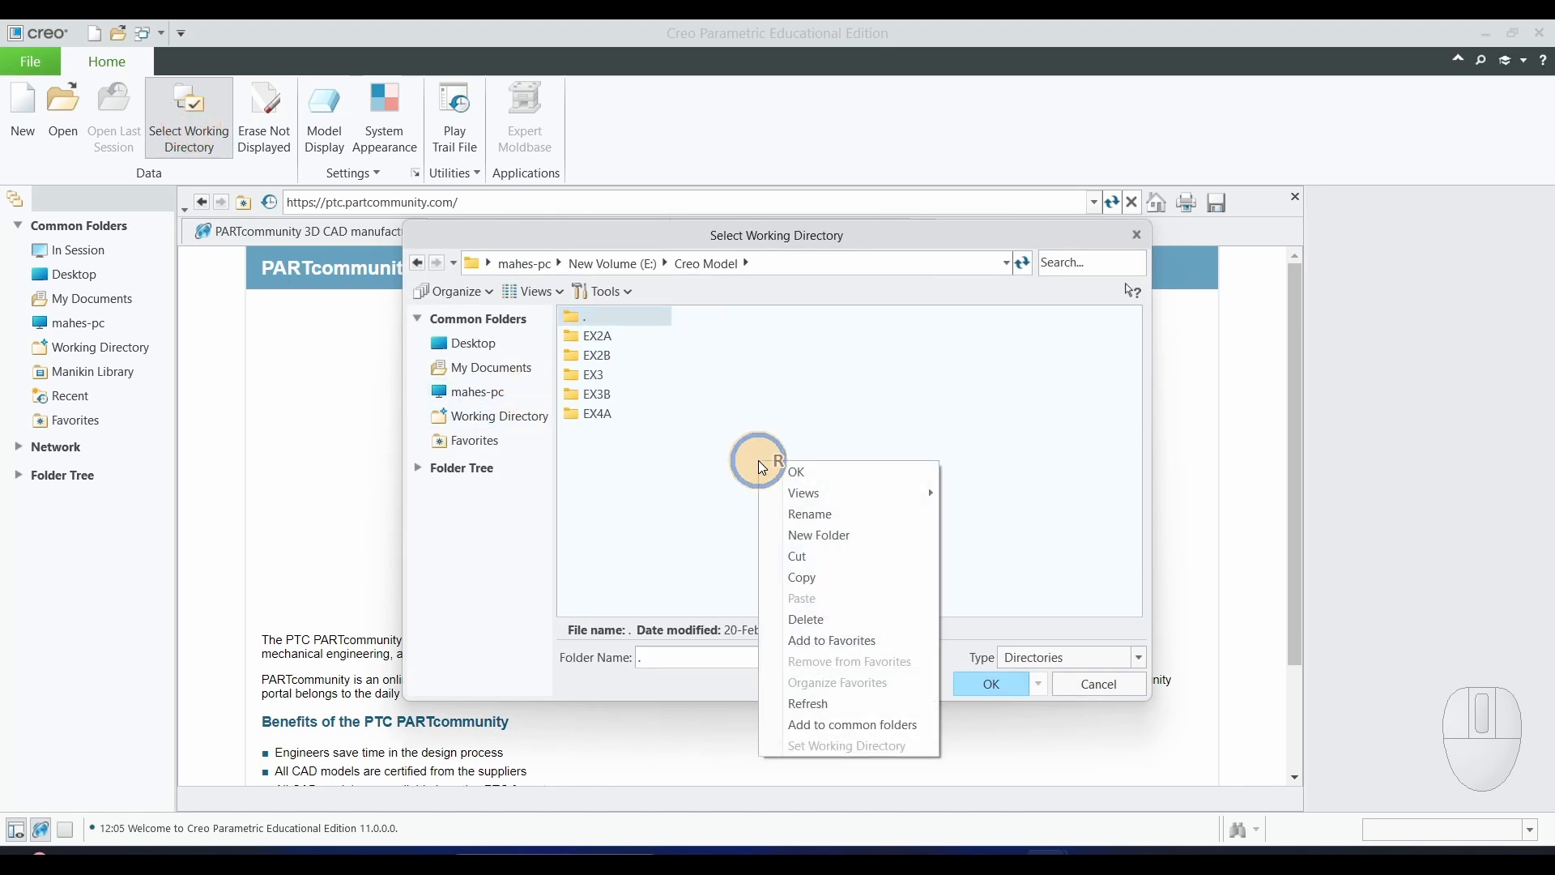
click(814, 536)
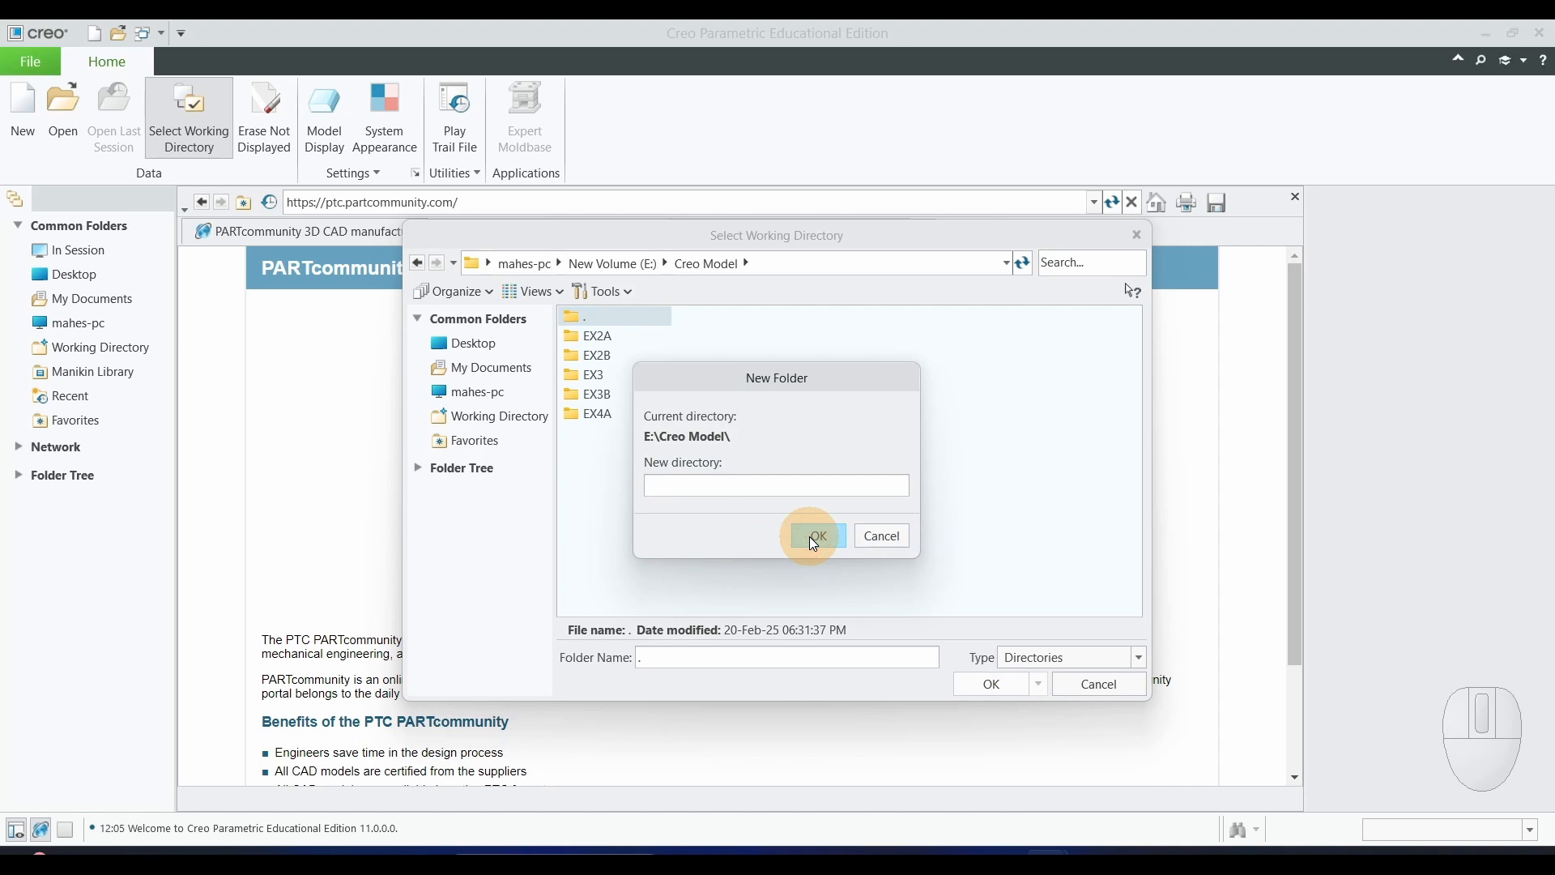
text(EX)
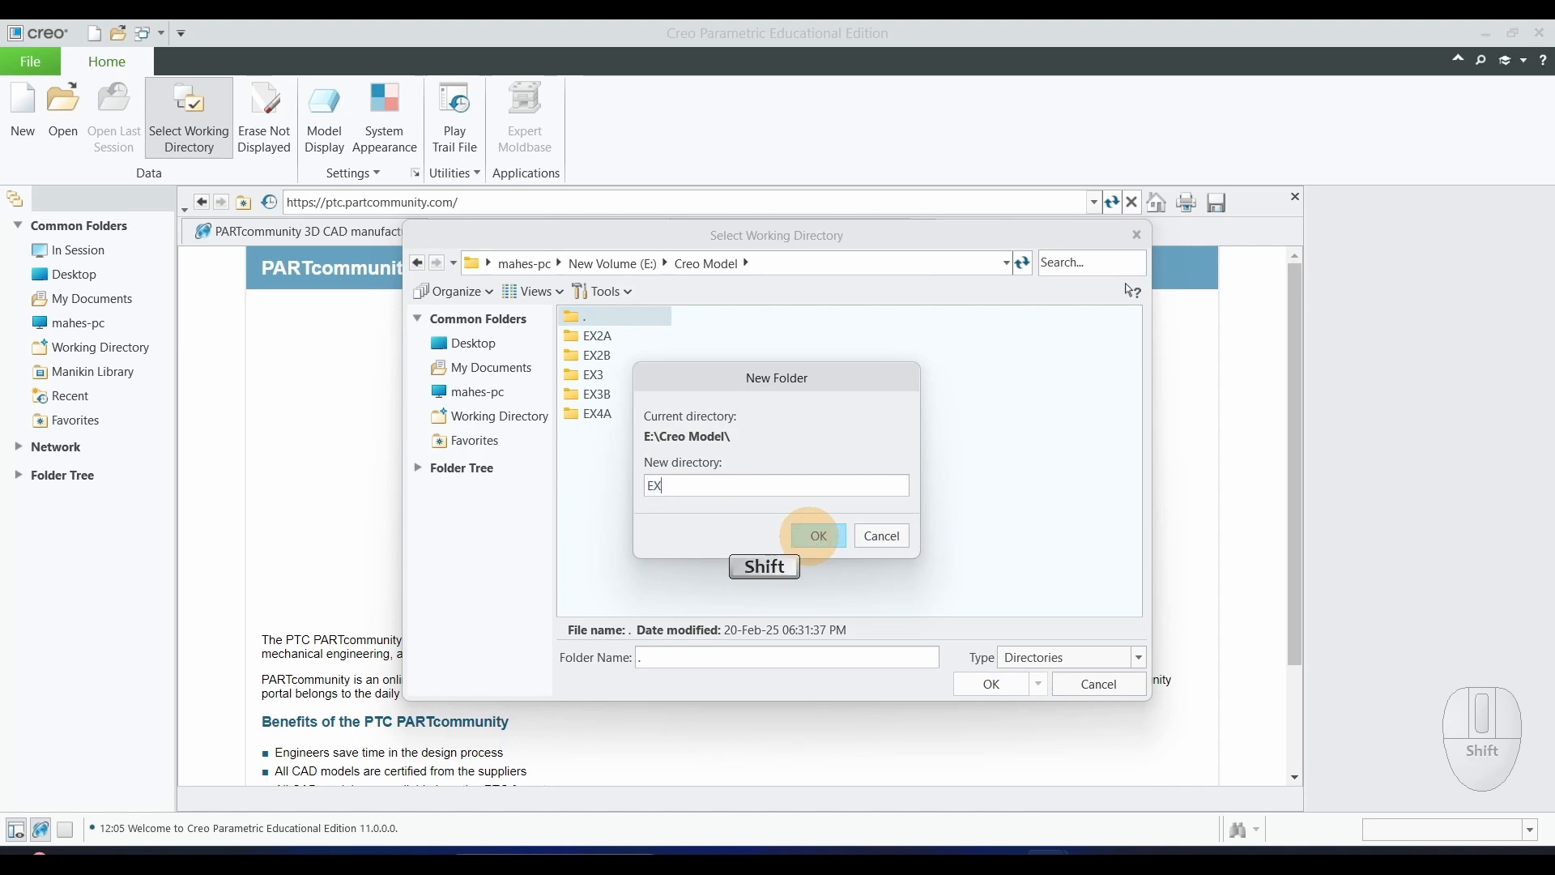
text(4B)
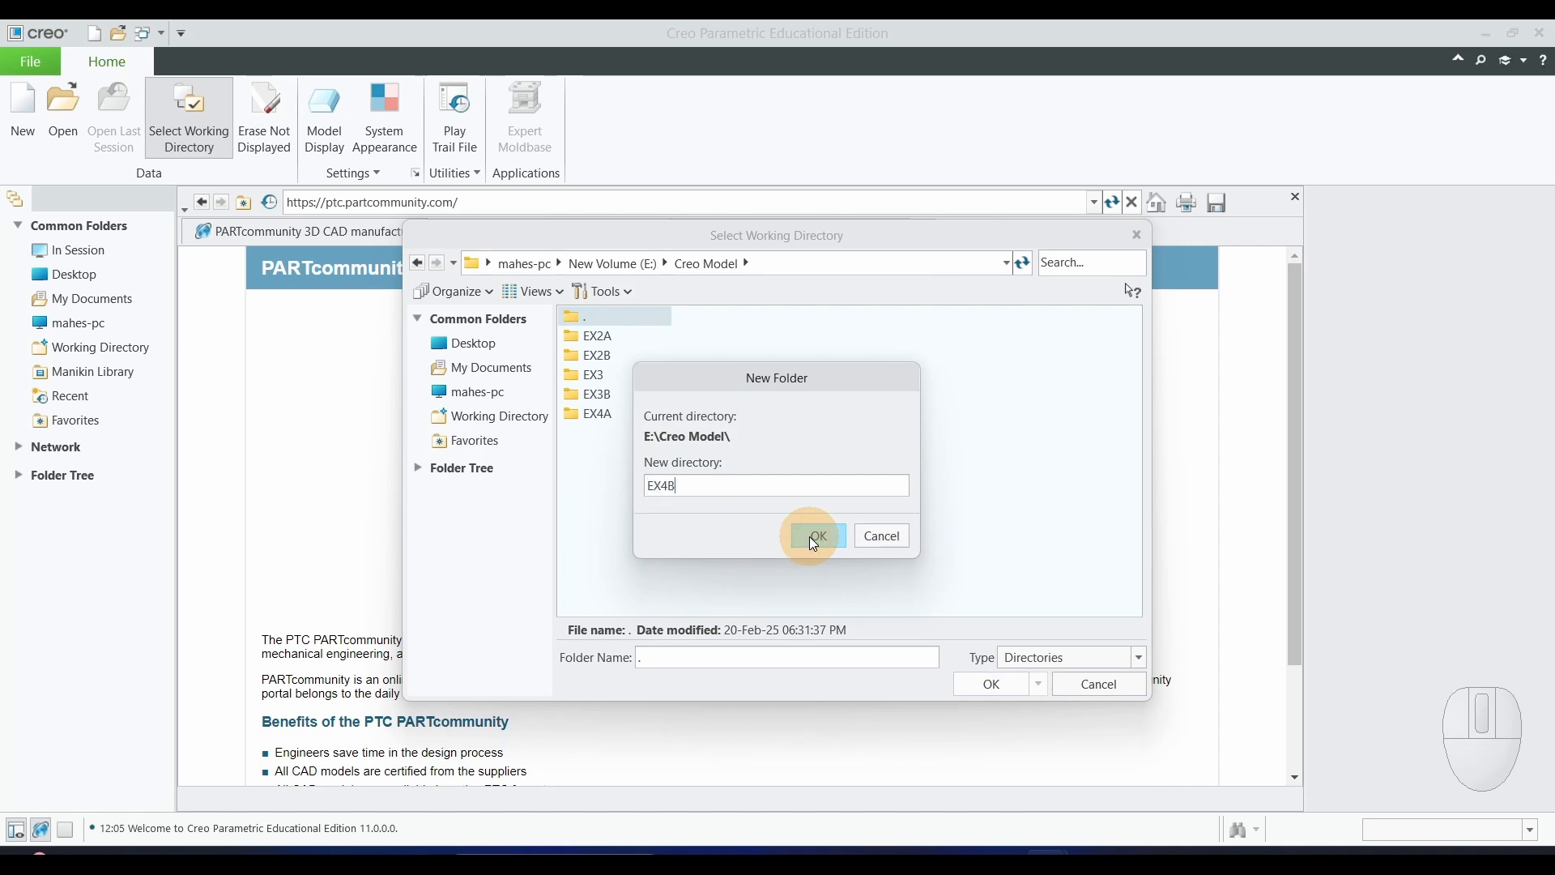
click(814, 536)
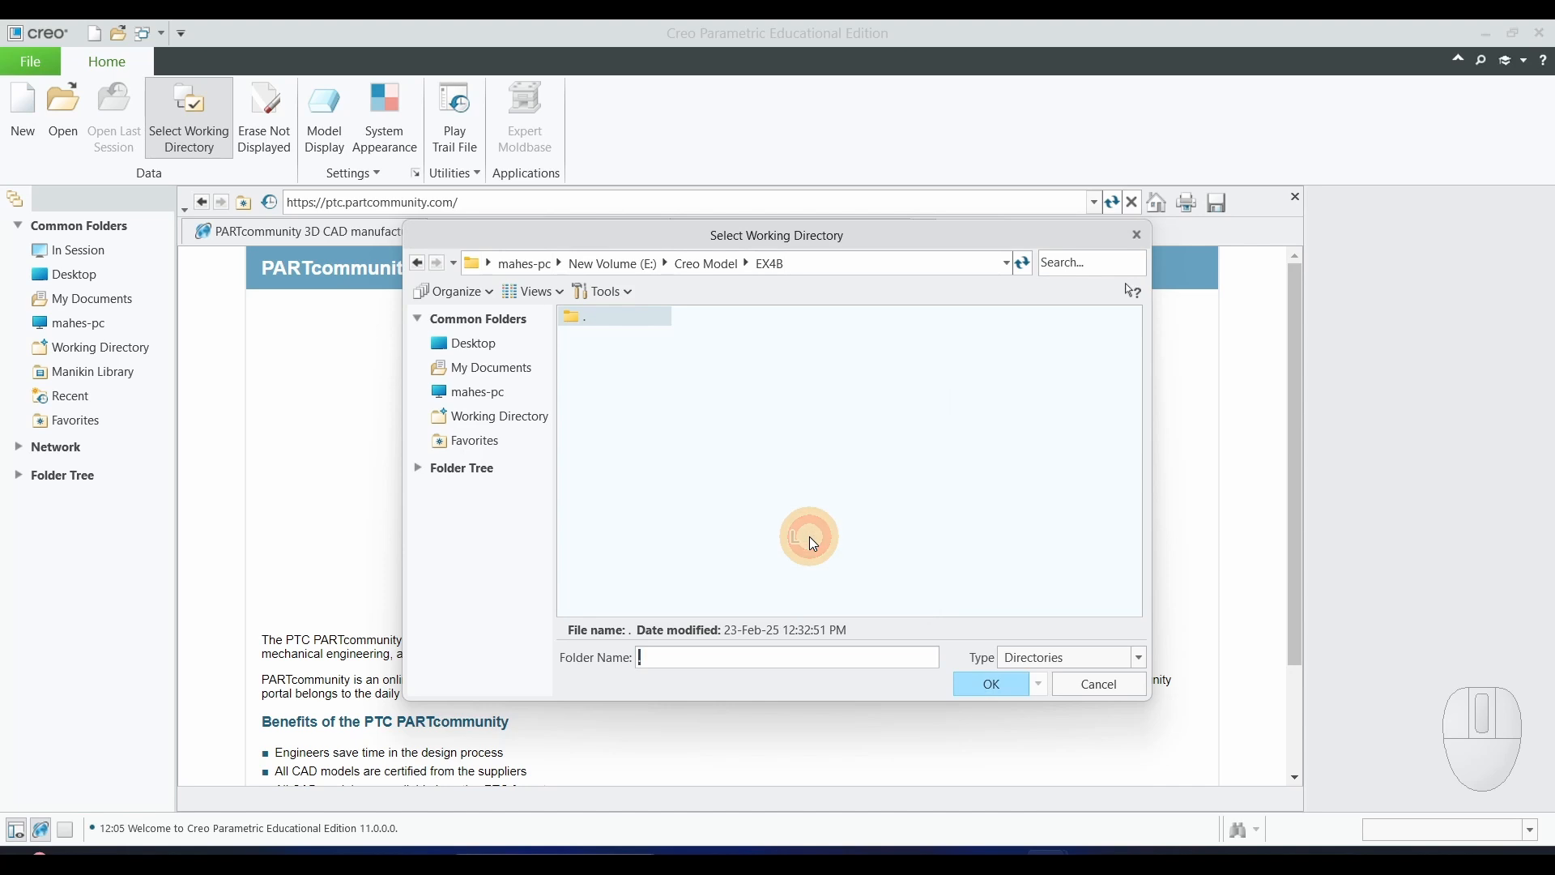
click(992, 694)
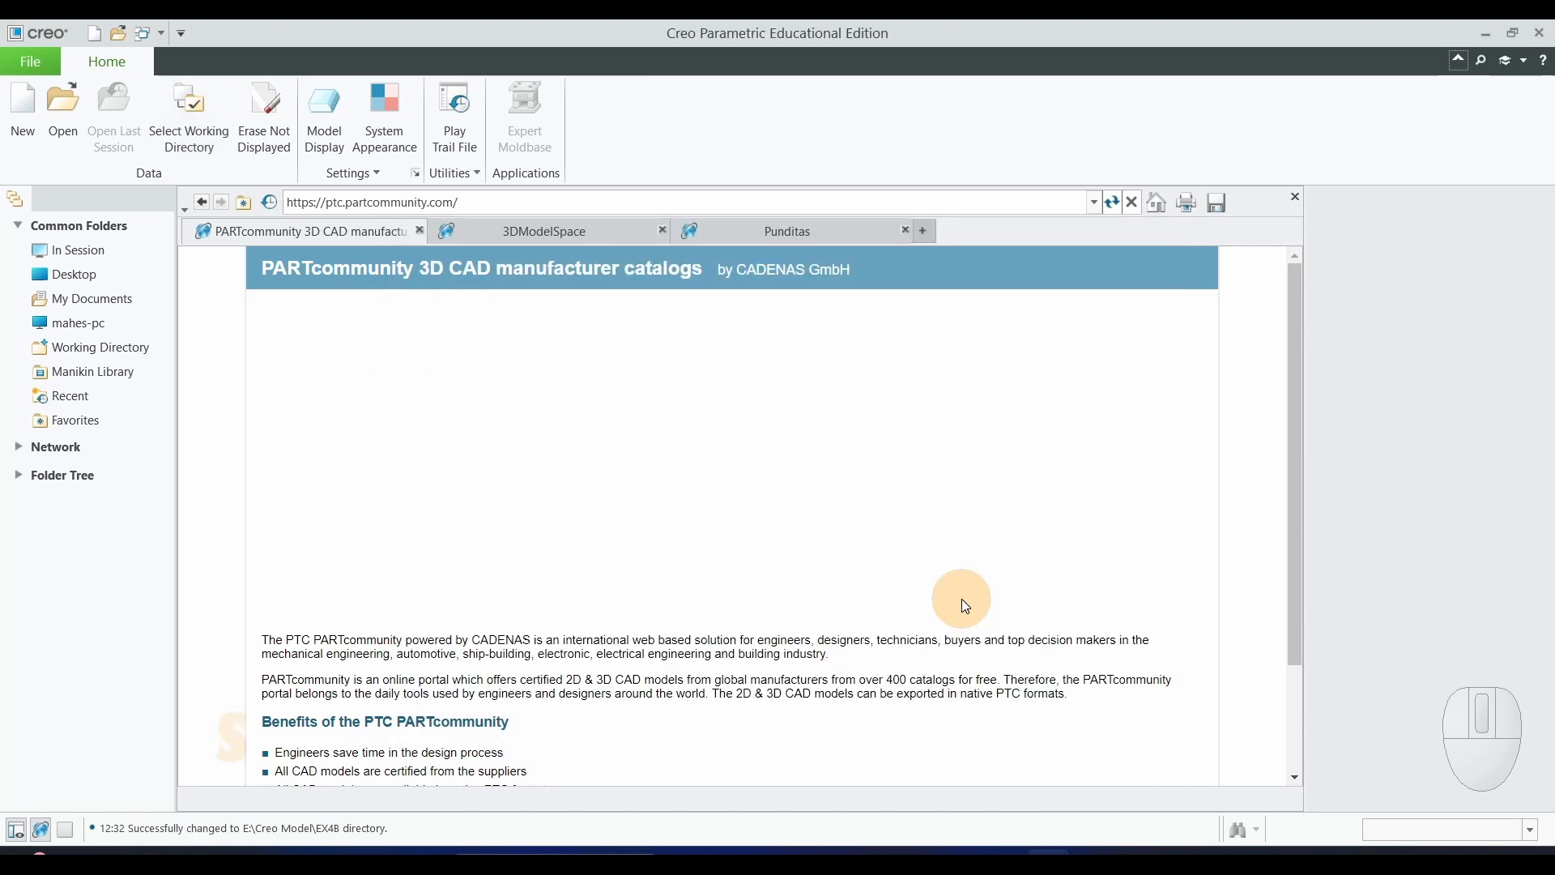
Create a new solid part named paper_clip from the mmns_part_solid_abs template instead of the default one
key(ctrl+n)
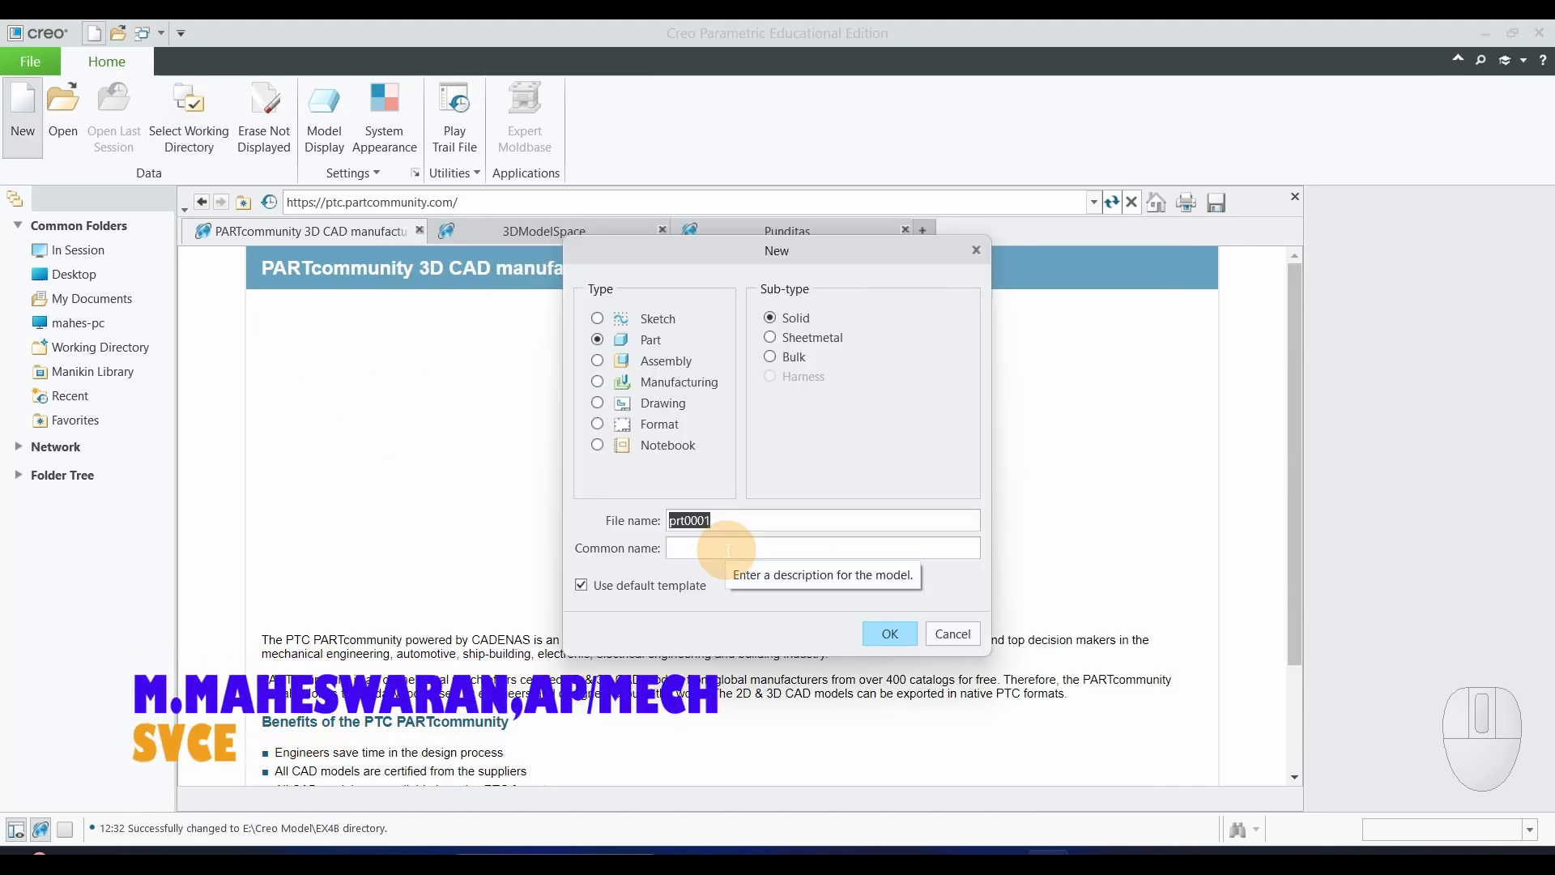
text(paper_clip)
click(581, 584)
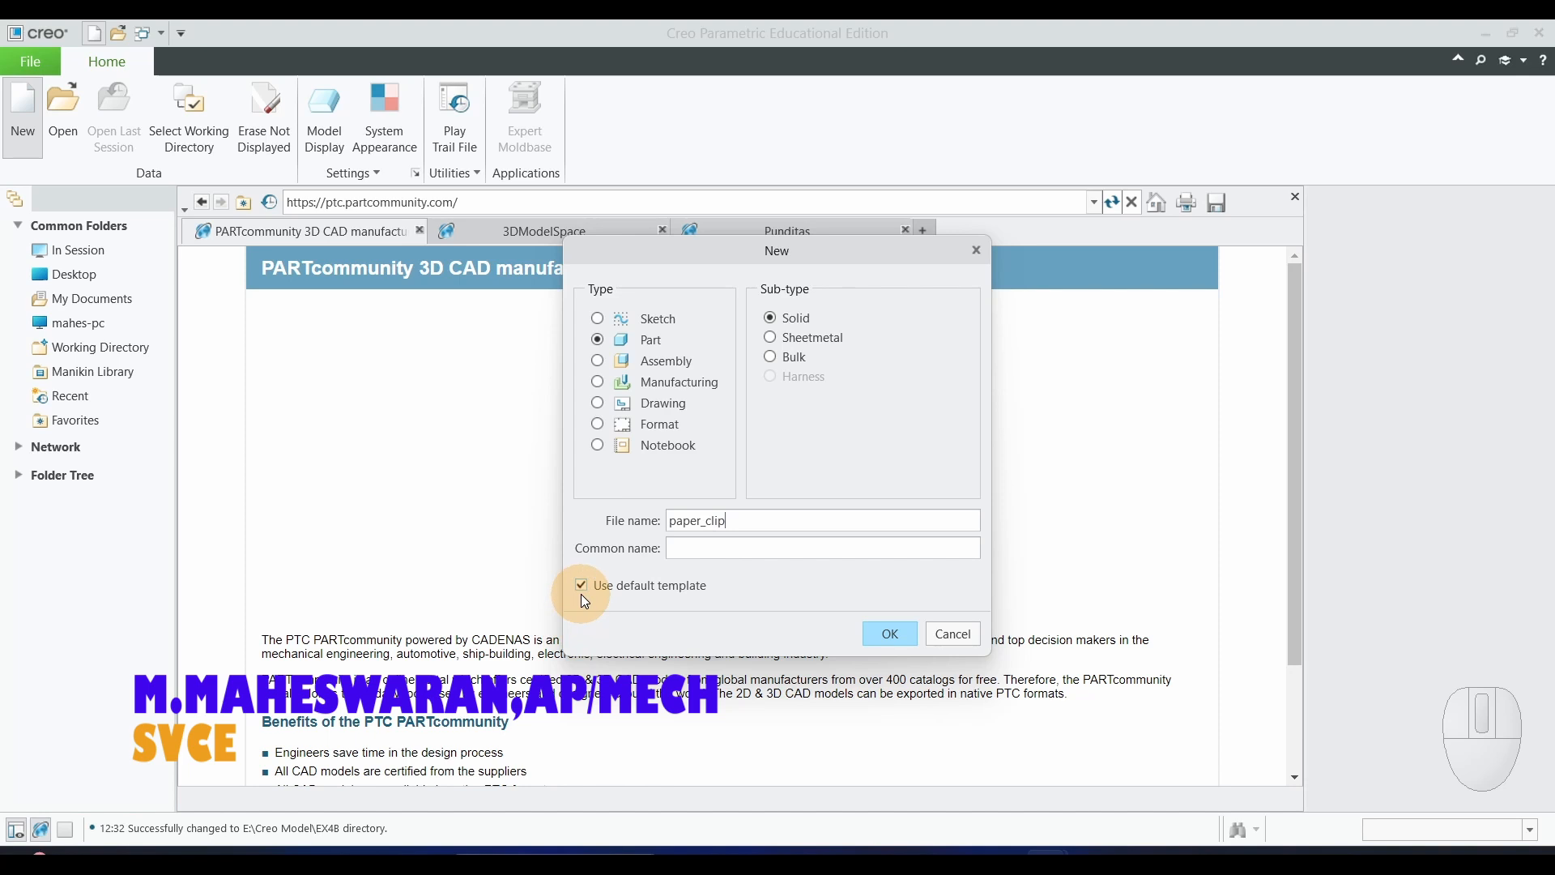
click(888, 636)
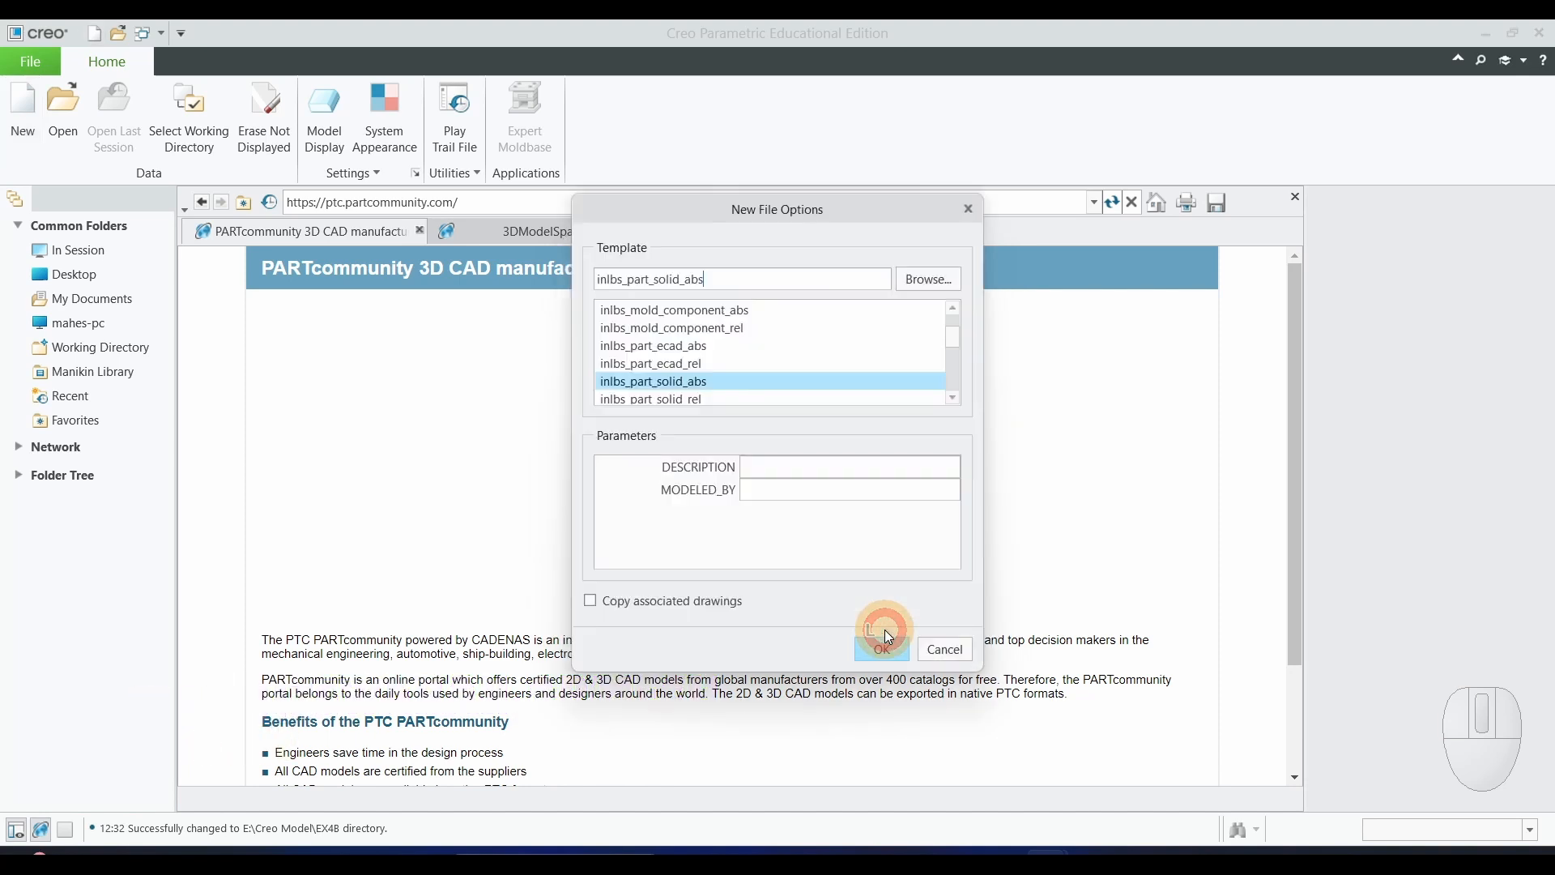
scroll(704, 337, down, 1)
scroll(751, 397, down, 1)
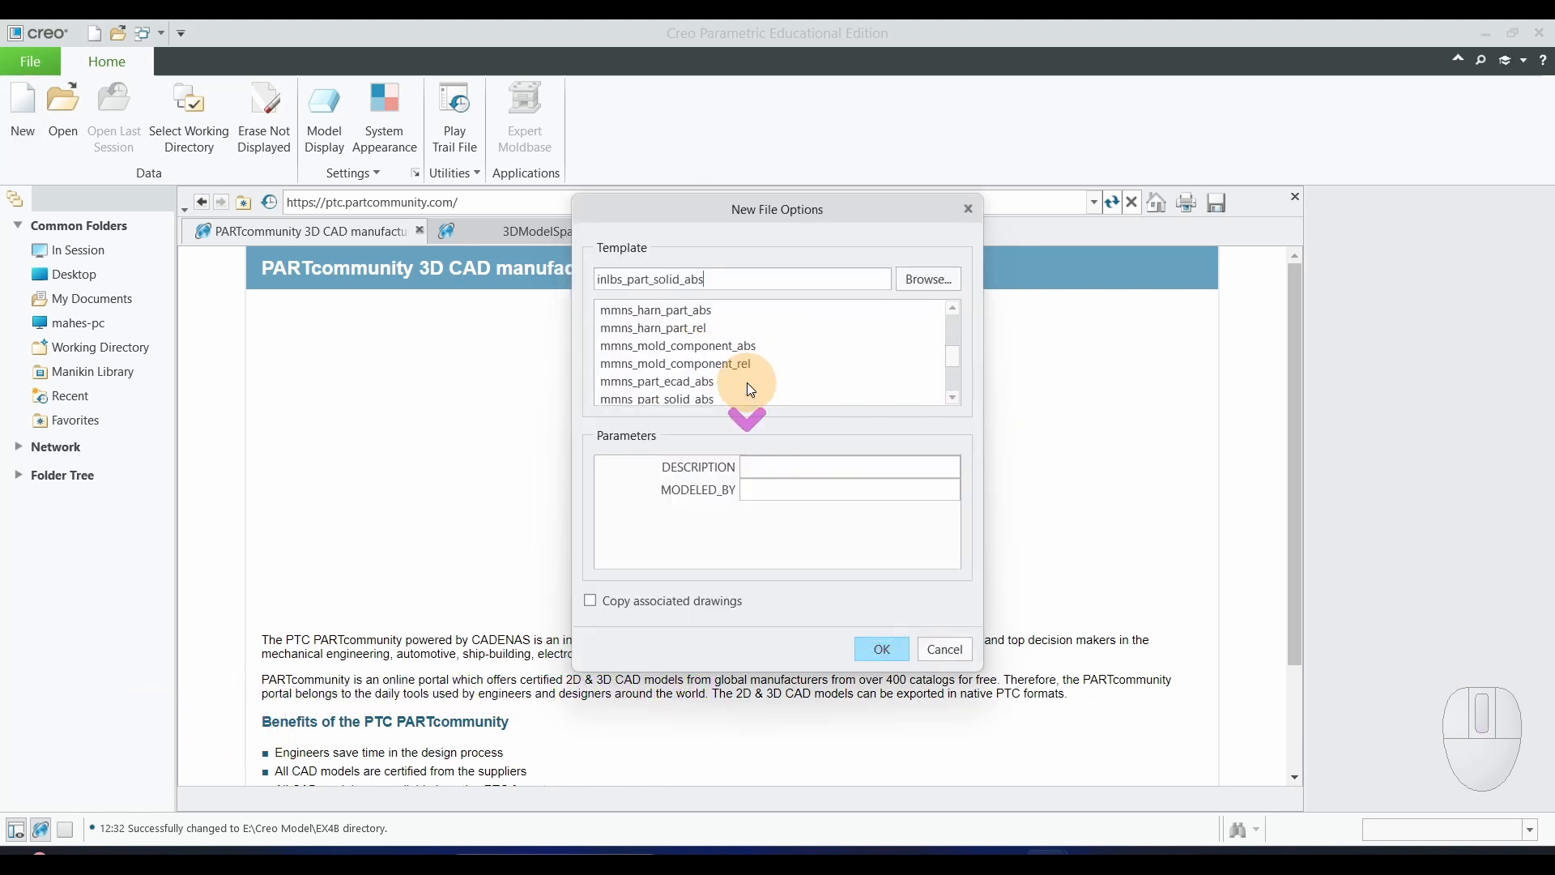
click(698, 399)
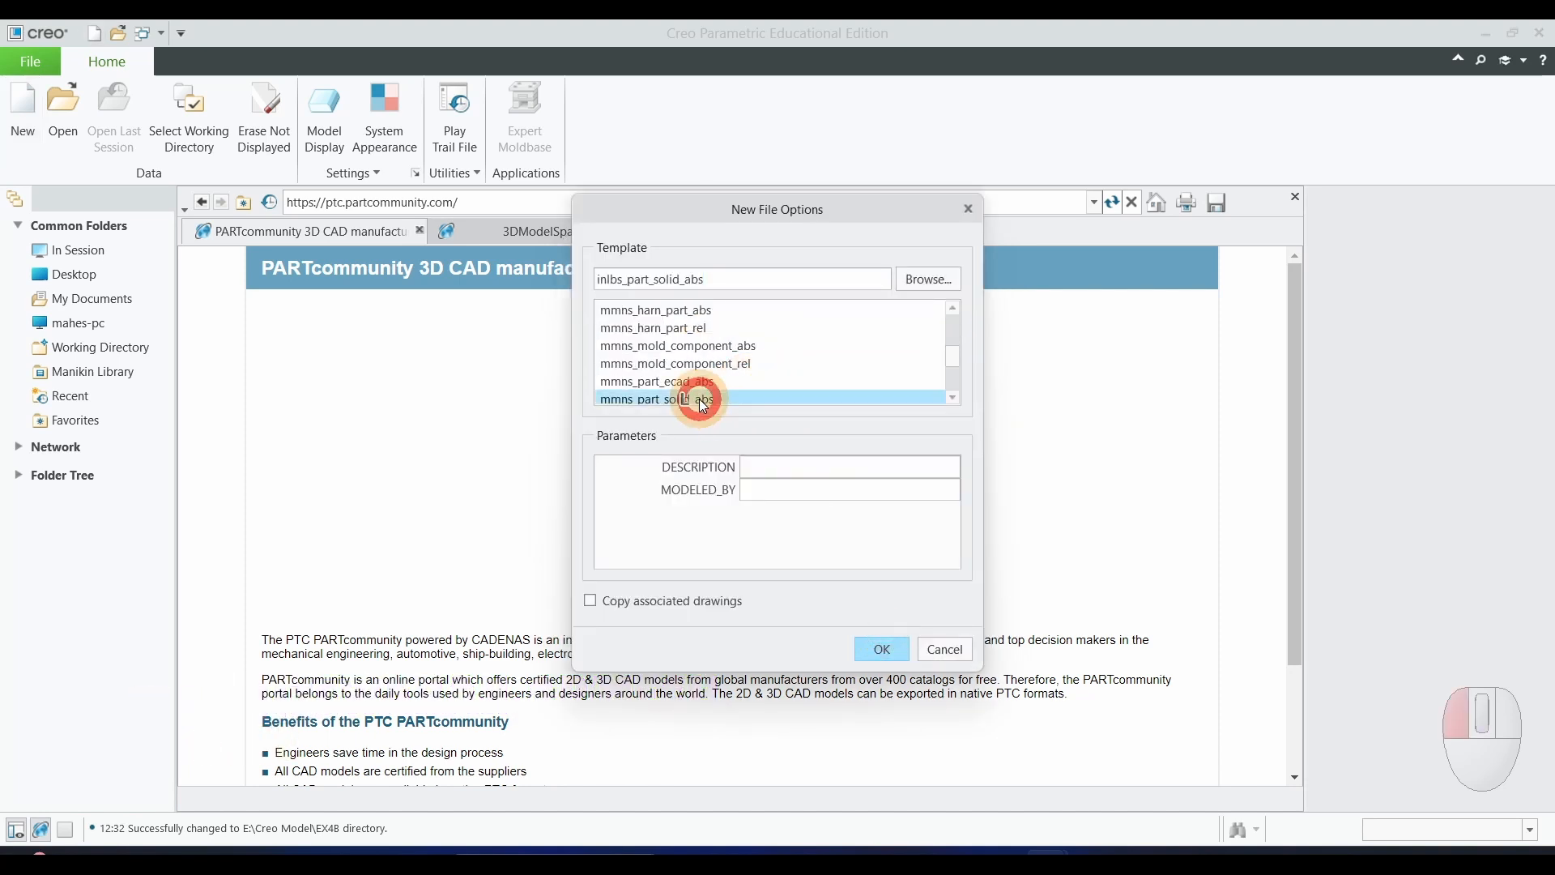
click(884, 650)
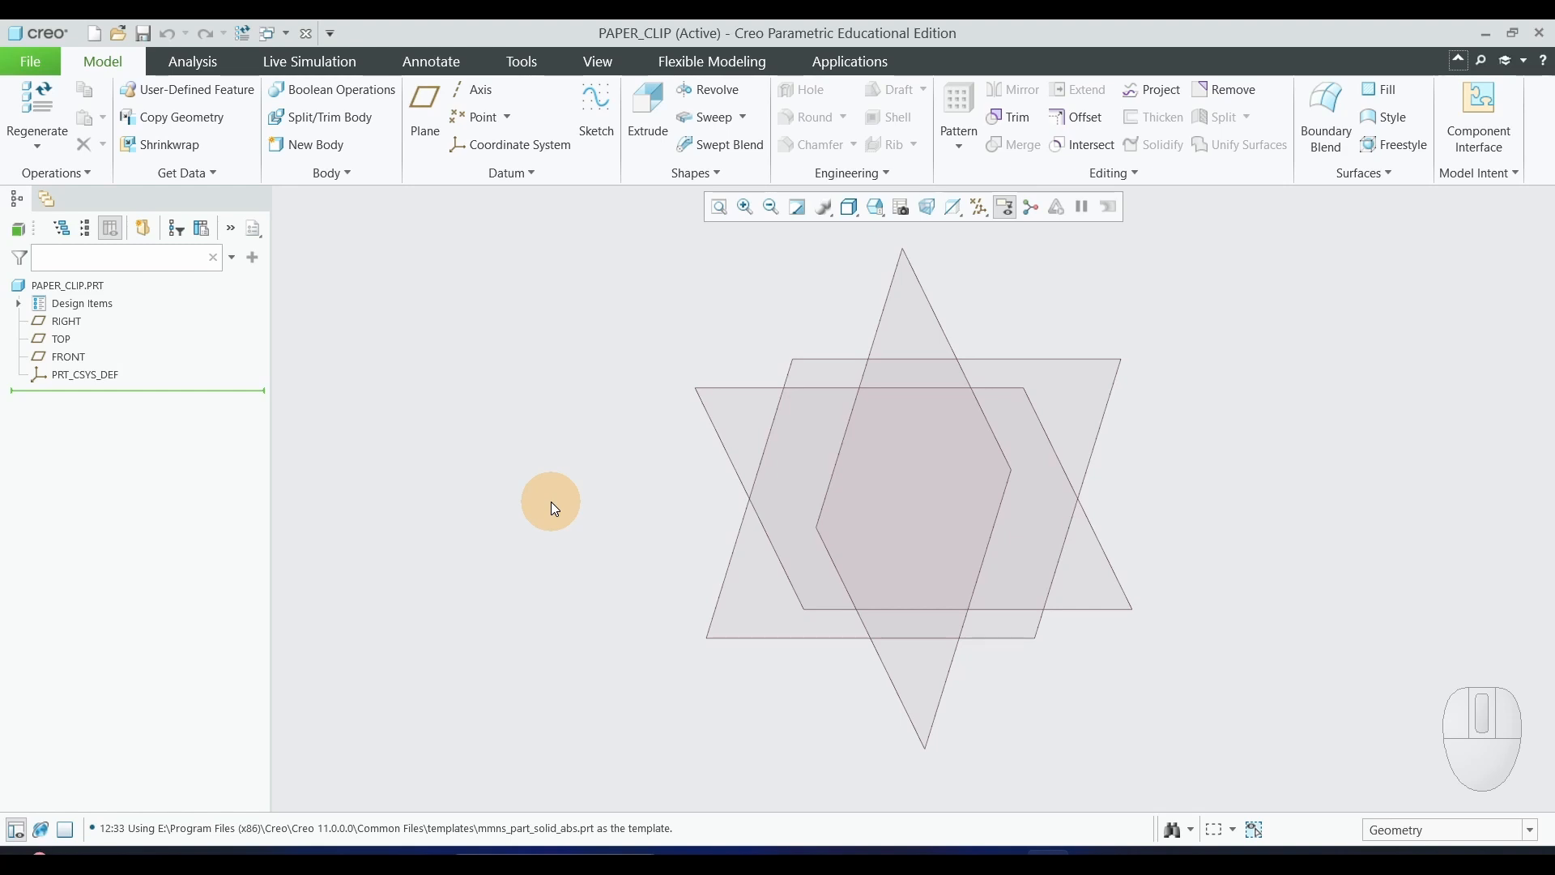
Start a sketch on the FRONT datum plane with RIGHT as the orientation reference, viewed parallel to the screen
click(596, 108)
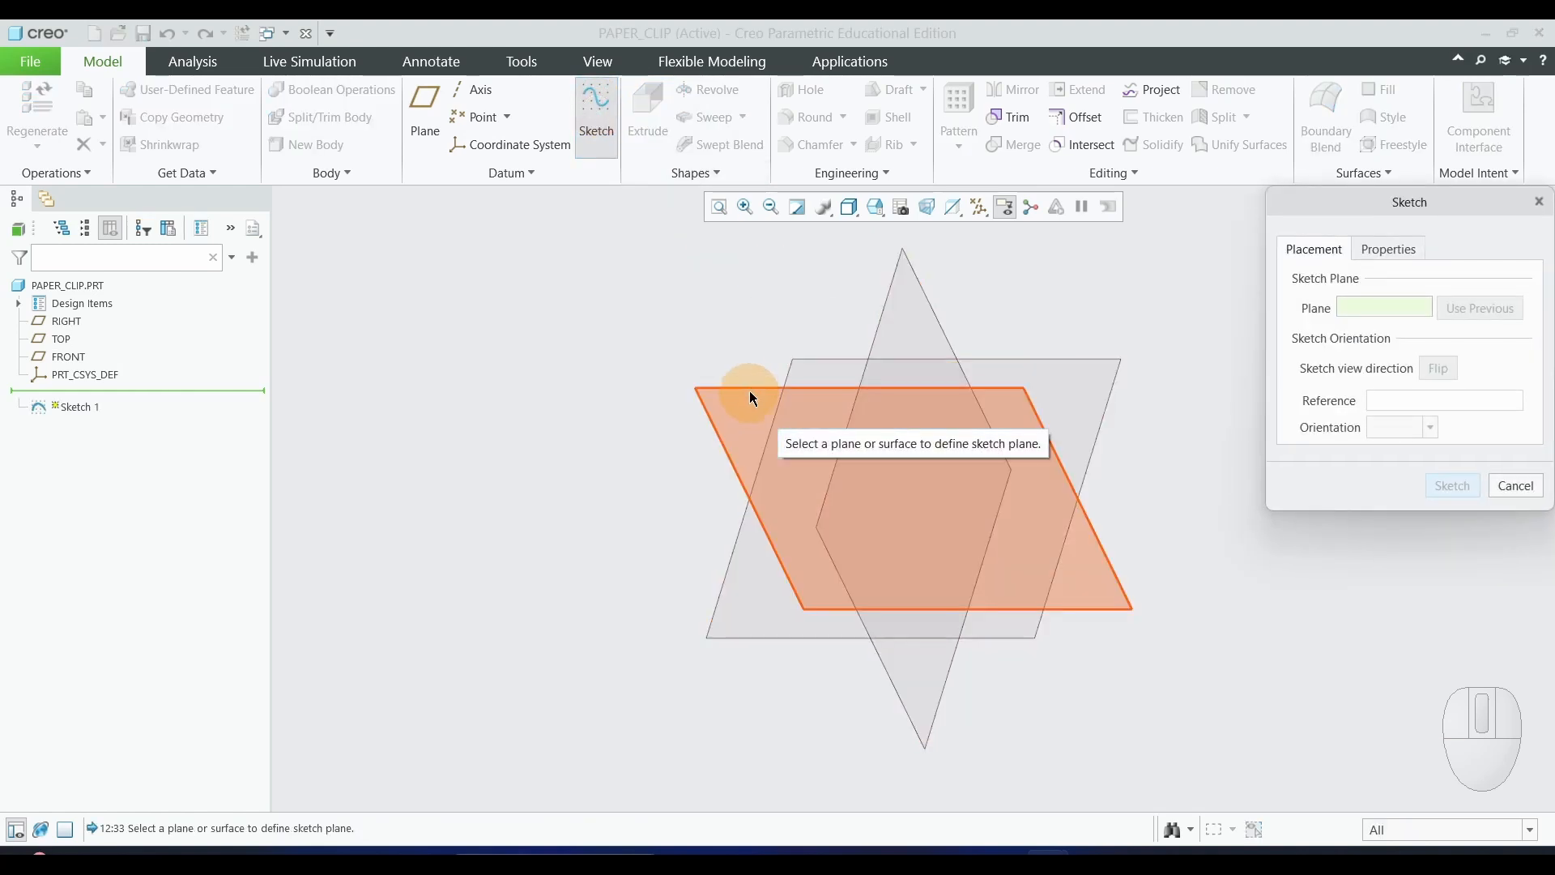
click(68, 357)
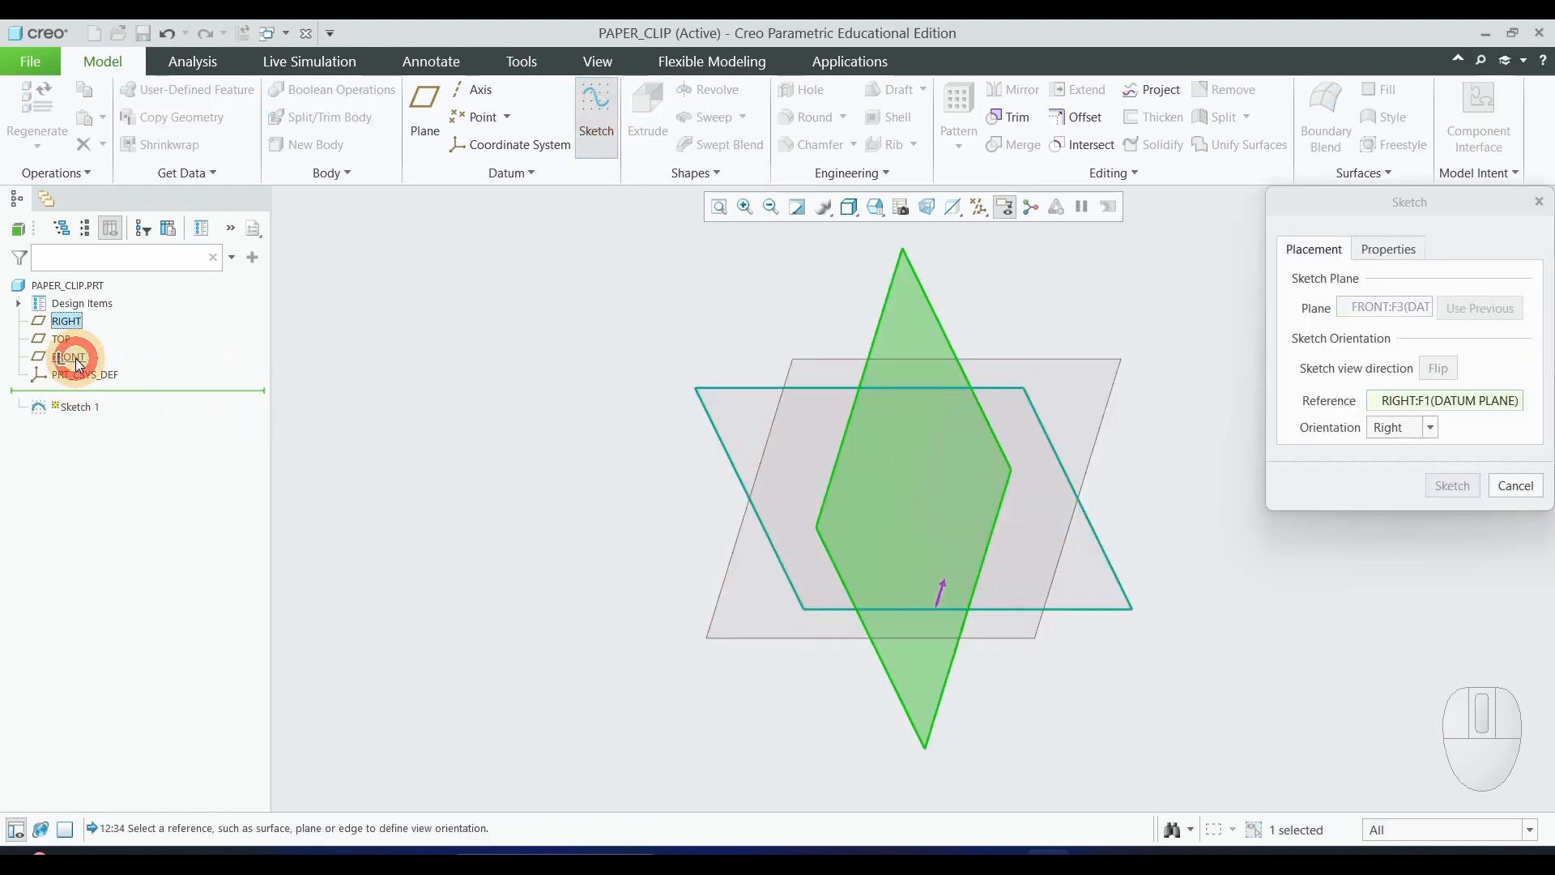
click(1452, 485)
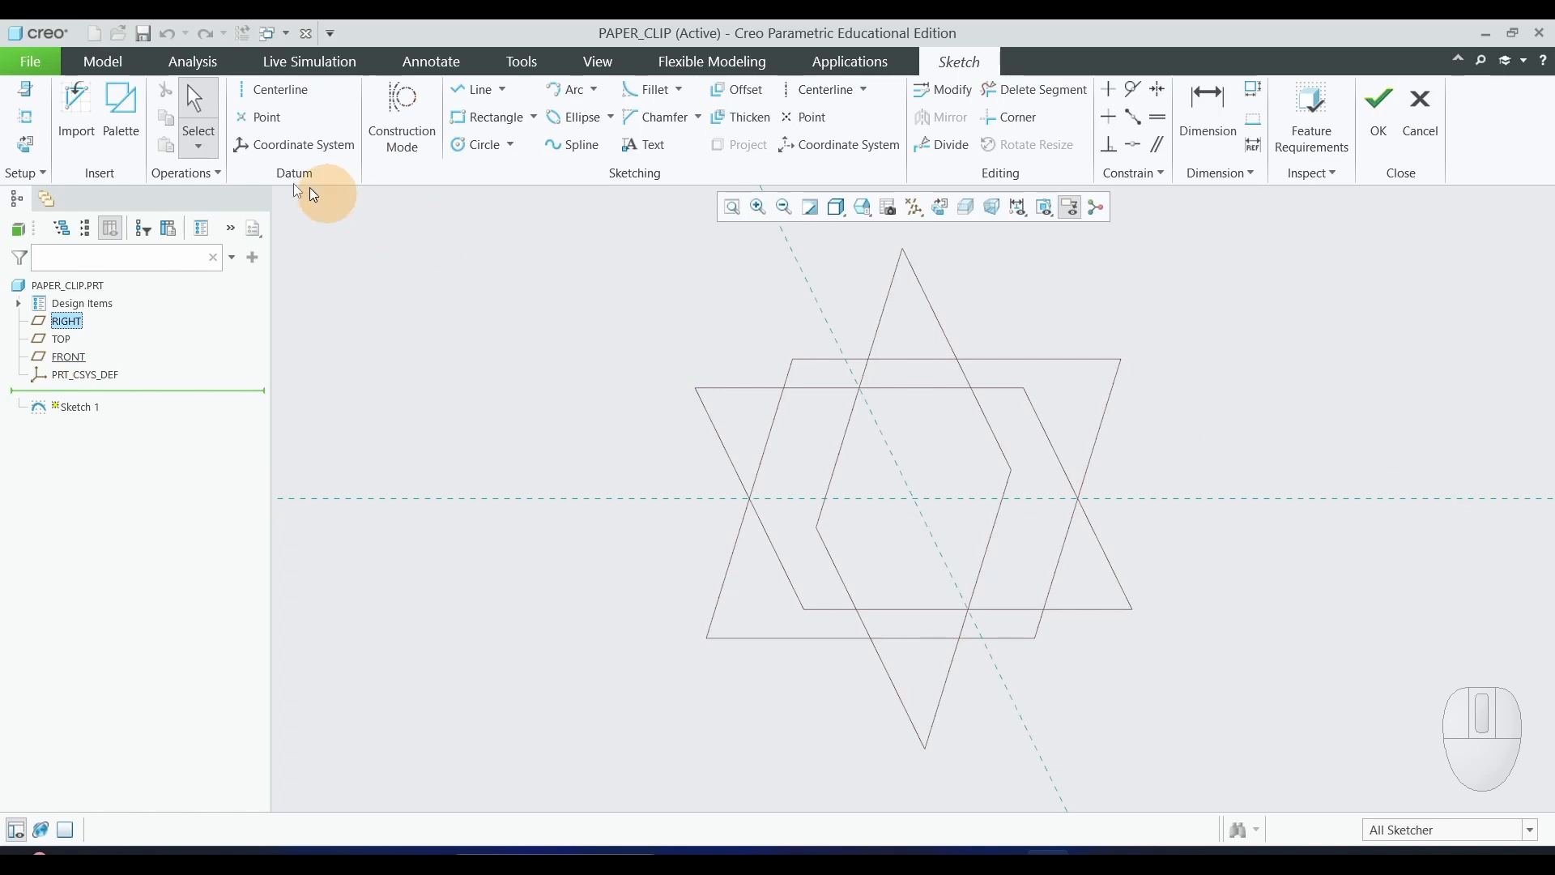
click(19, 159)
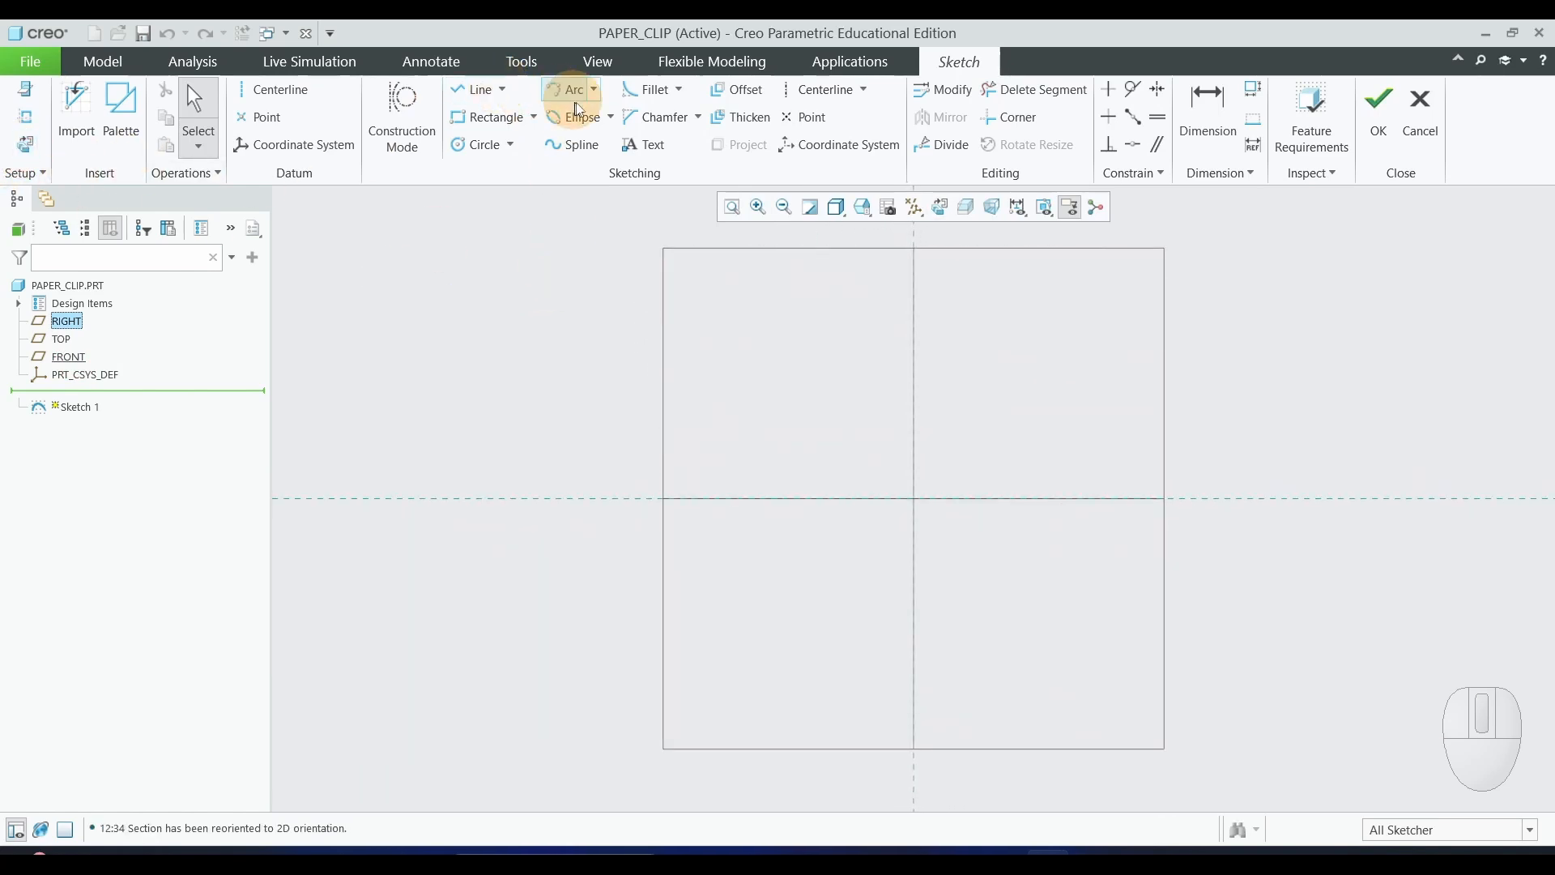
Draw an open, looping seven-point spline around the sketch origin and finish the sketch
click(578, 154)
click(519, 348)
click(708, 407)
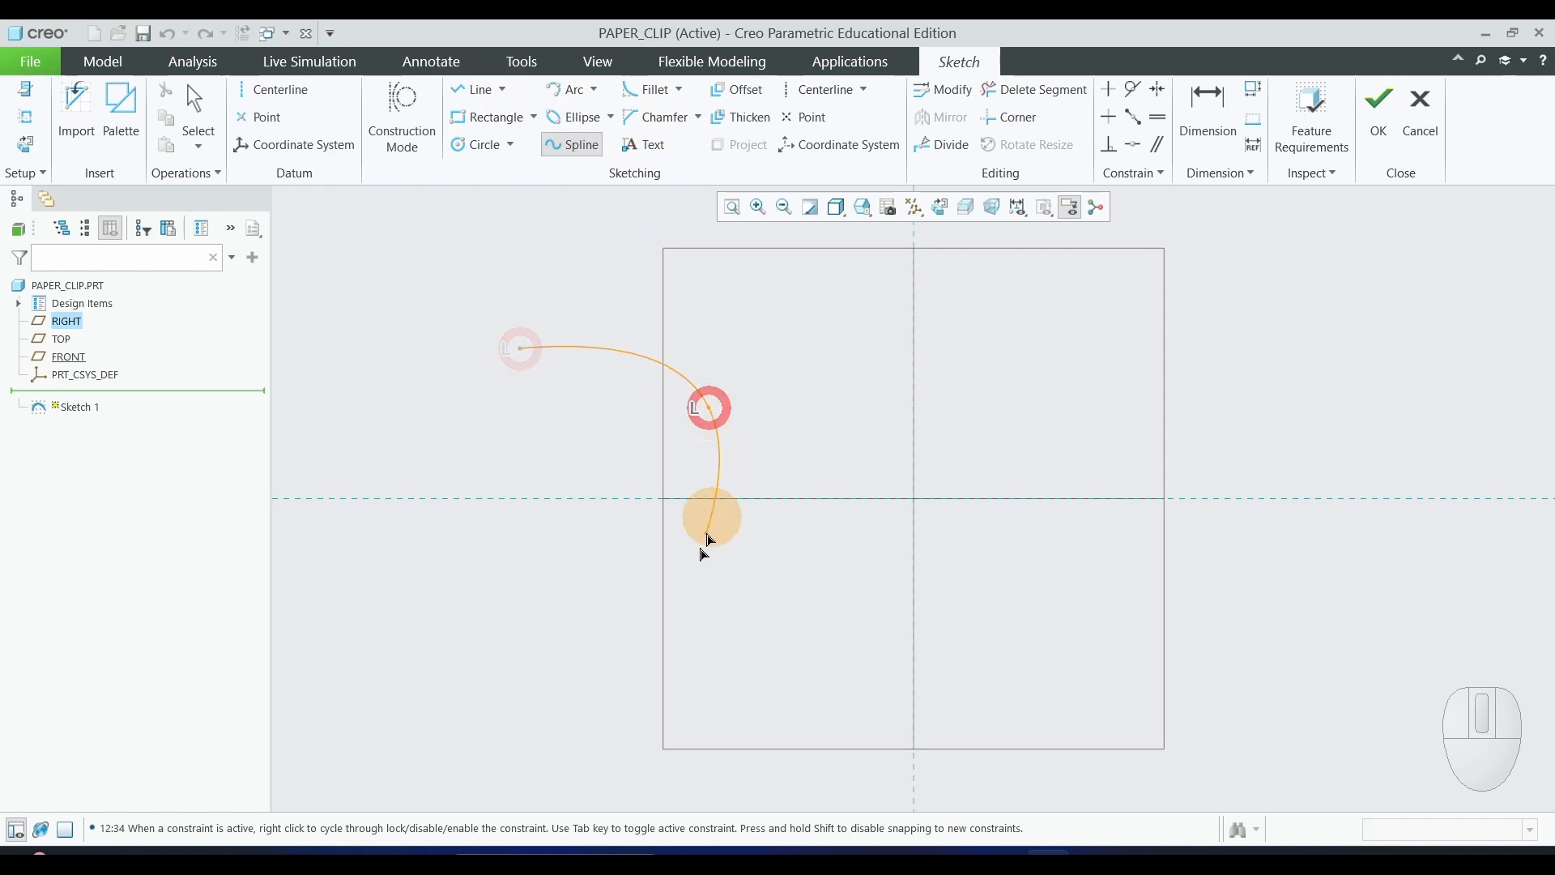
click(660, 642)
click(846, 724)
click(1169, 535)
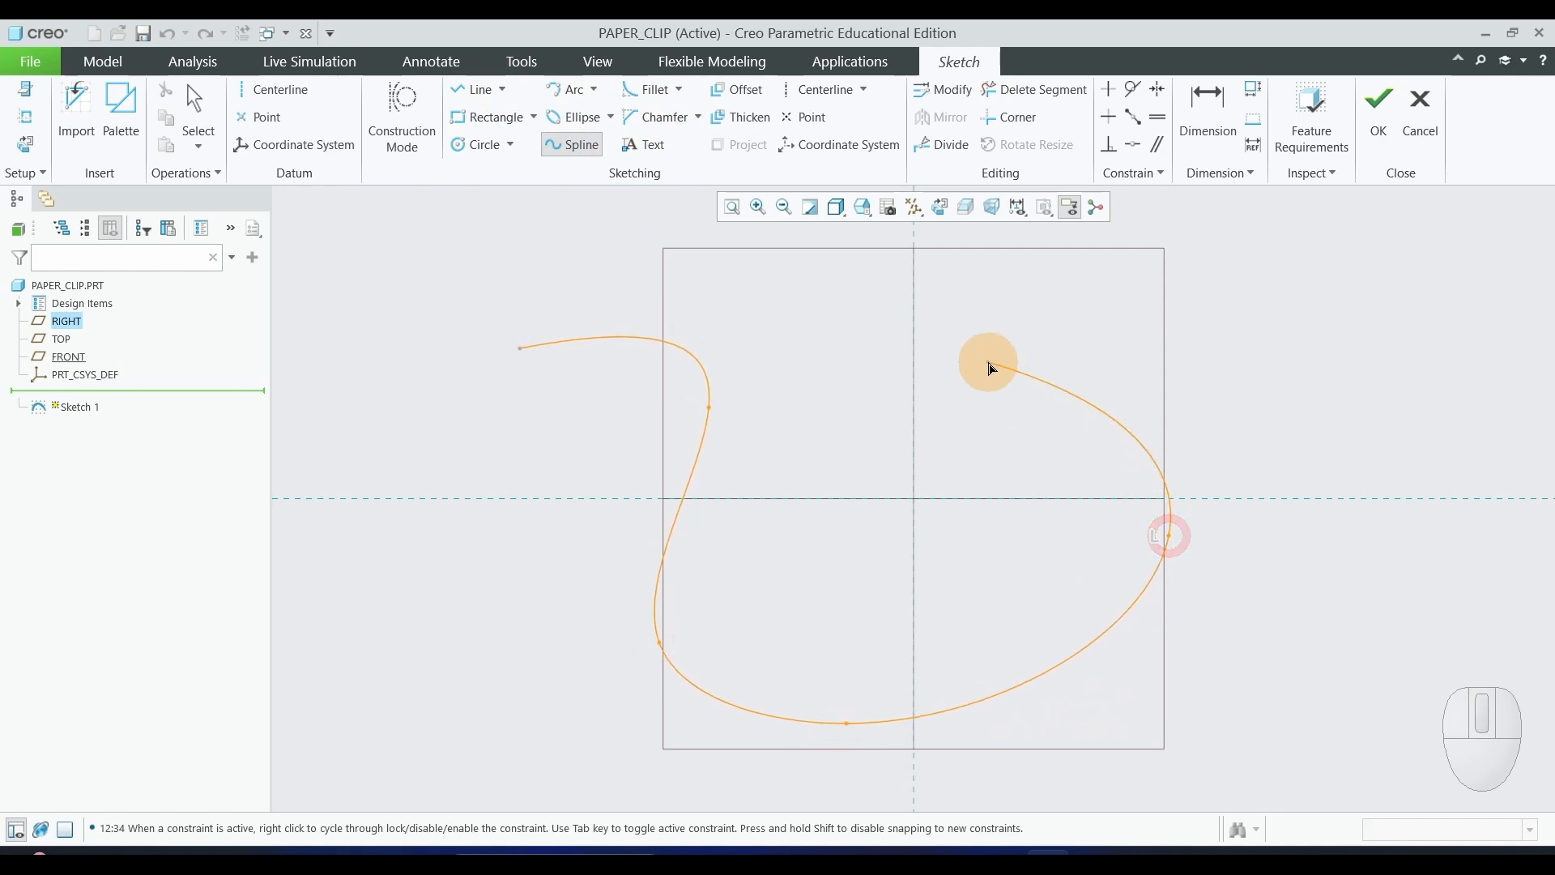
click(990, 362)
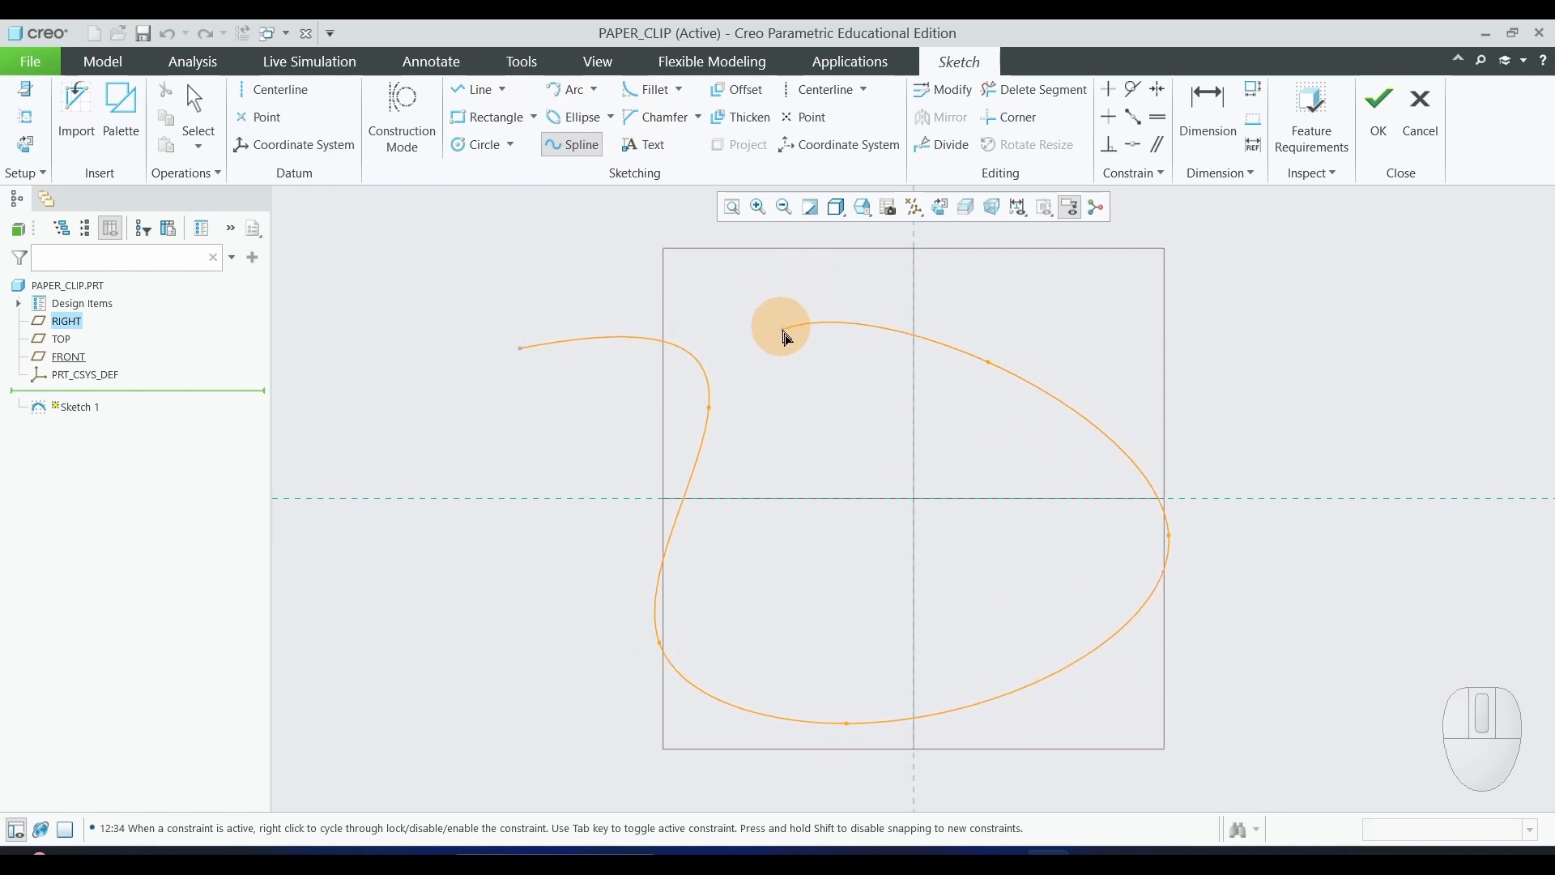
click(812, 358)
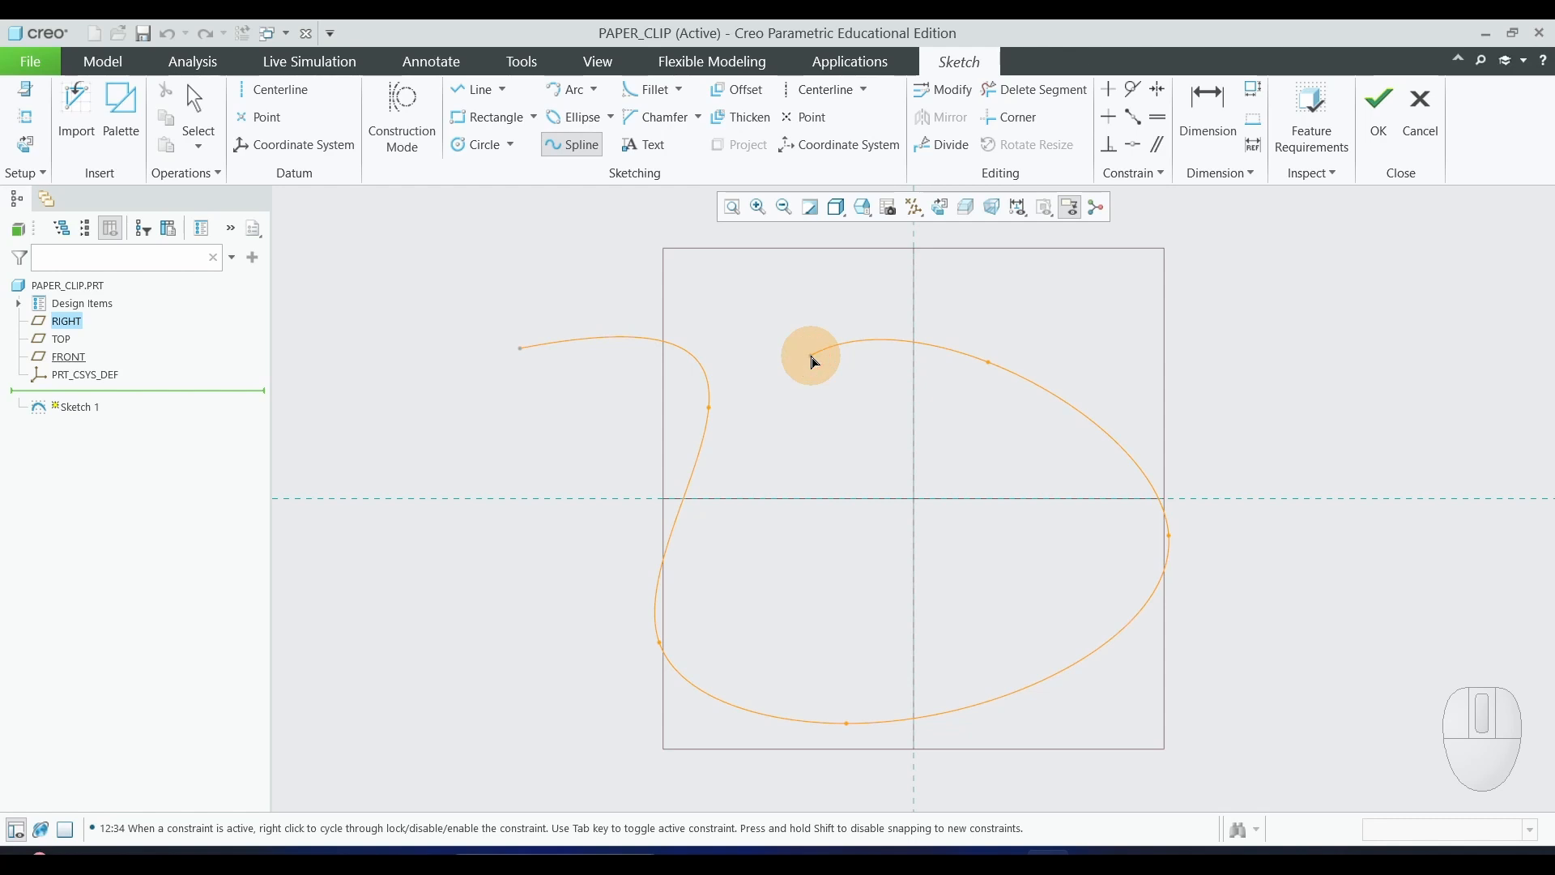
middle_click(812, 357)
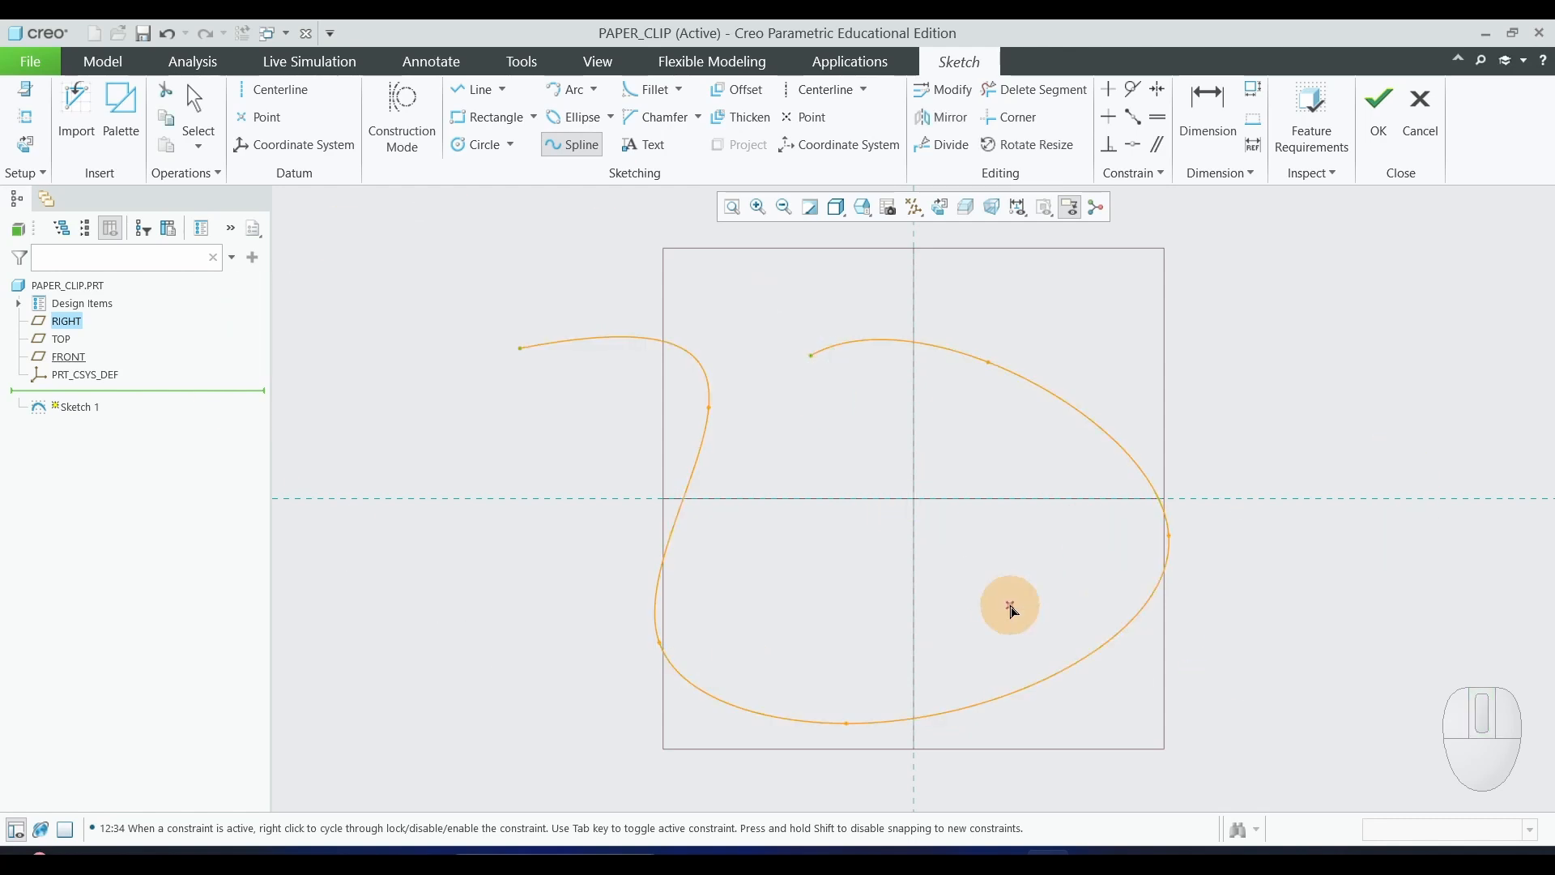
click(1378, 122)
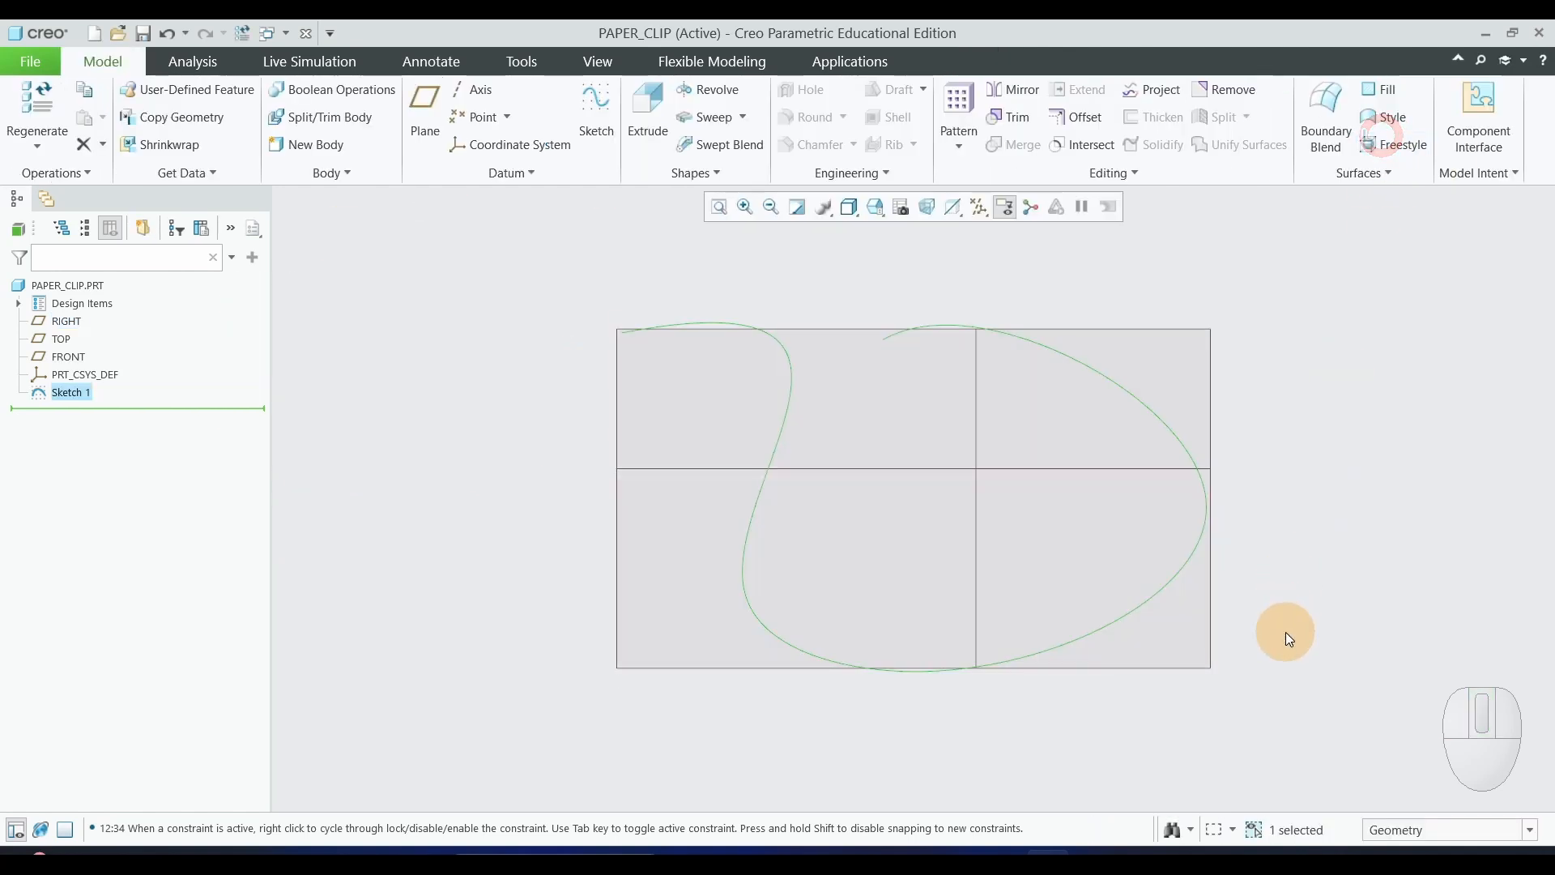
Start a constant-section Sweep along the sketched spline and open its section sketch in the 2D sketch orientation
click(798, 443)
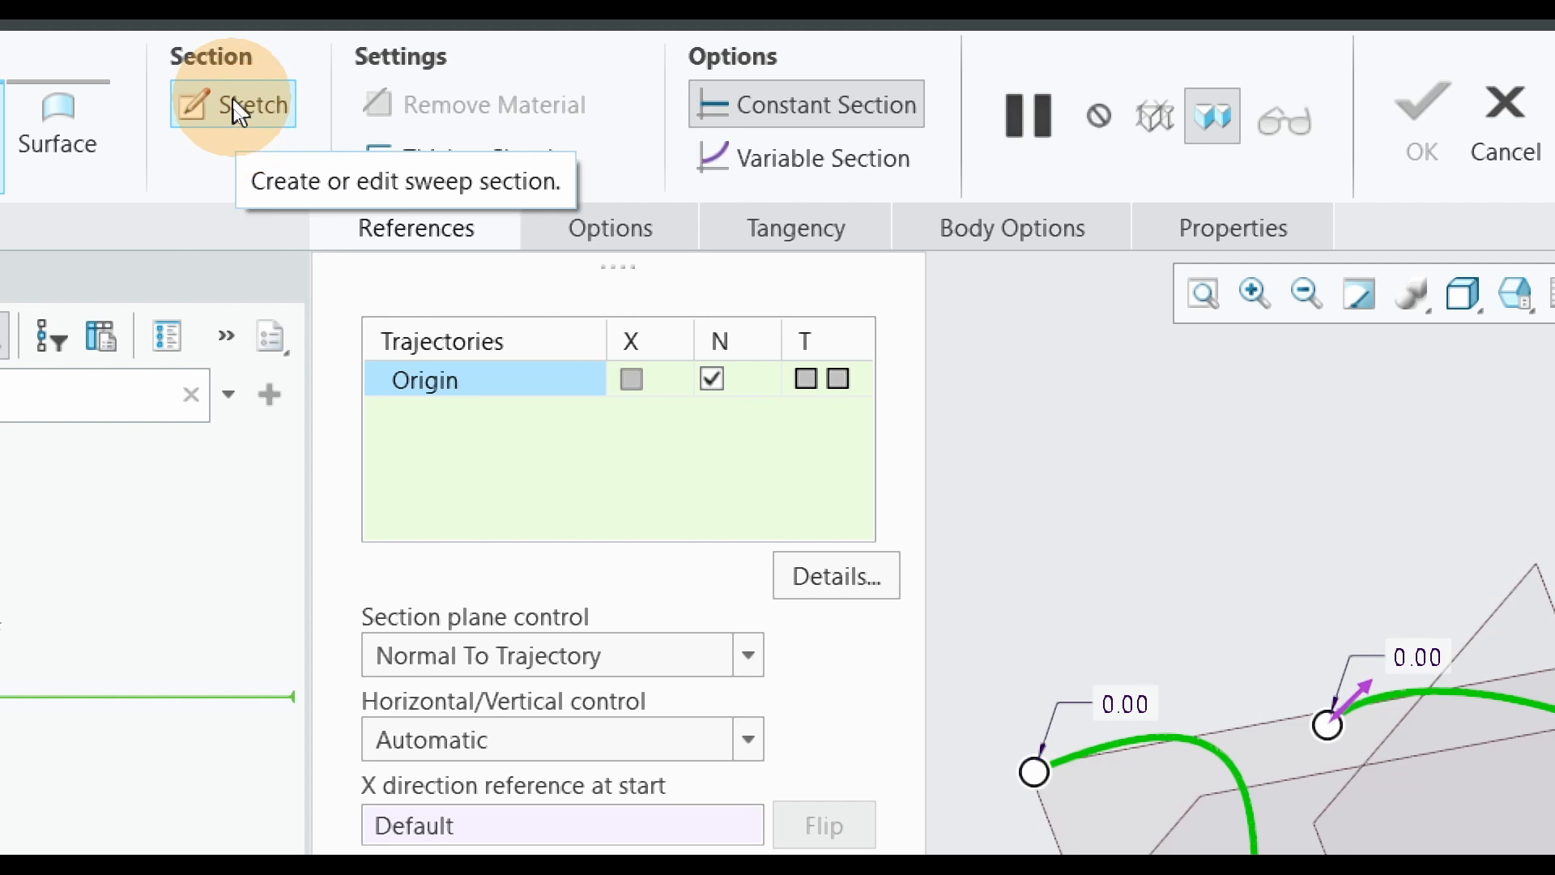
click(234, 120)
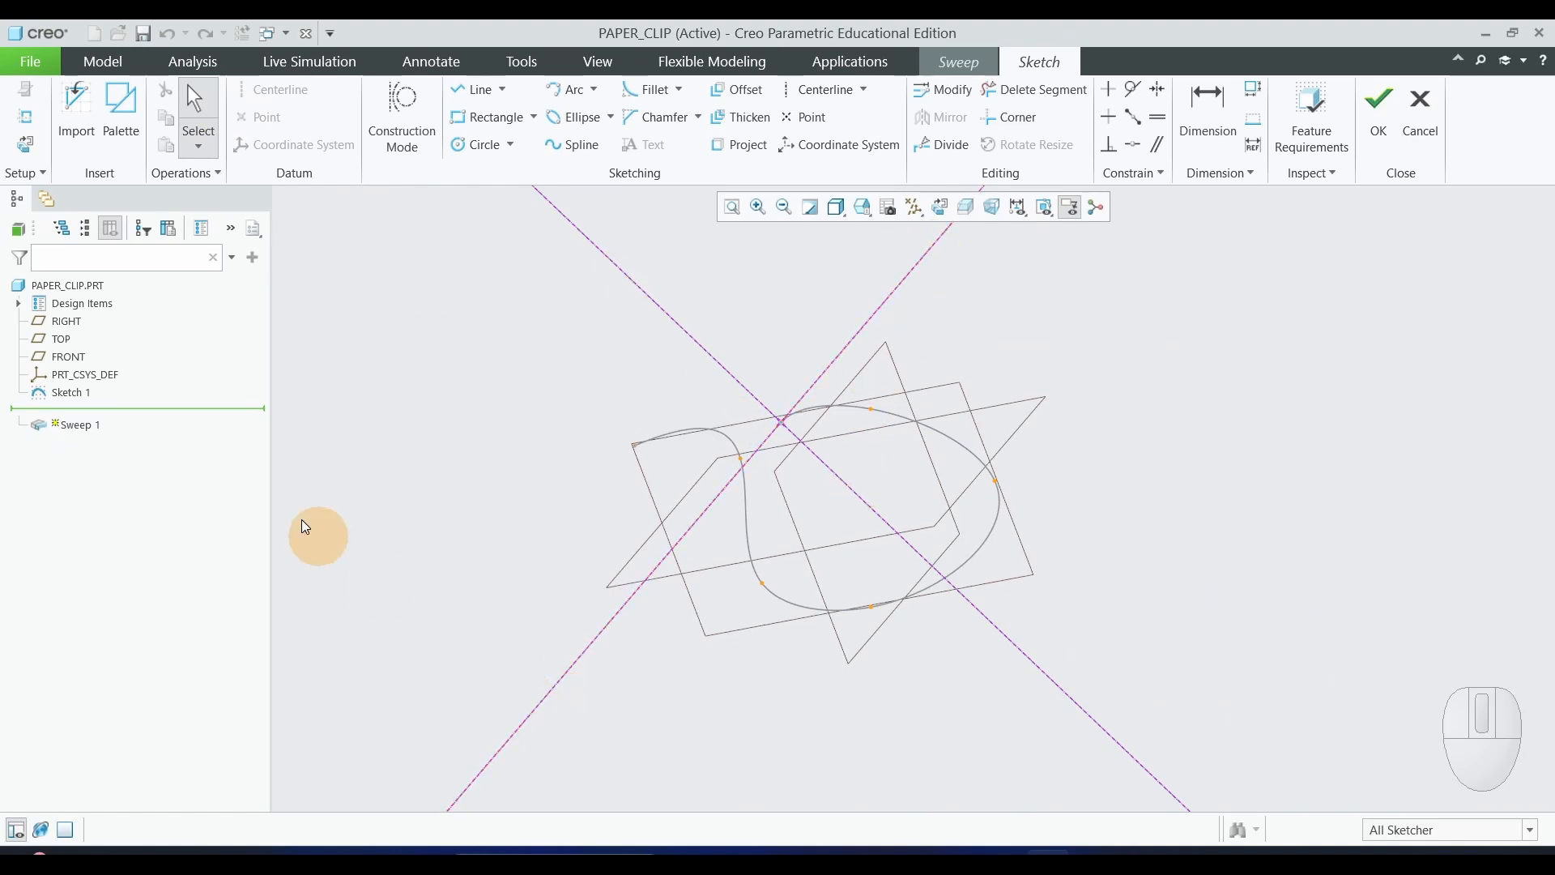
click(24, 147)
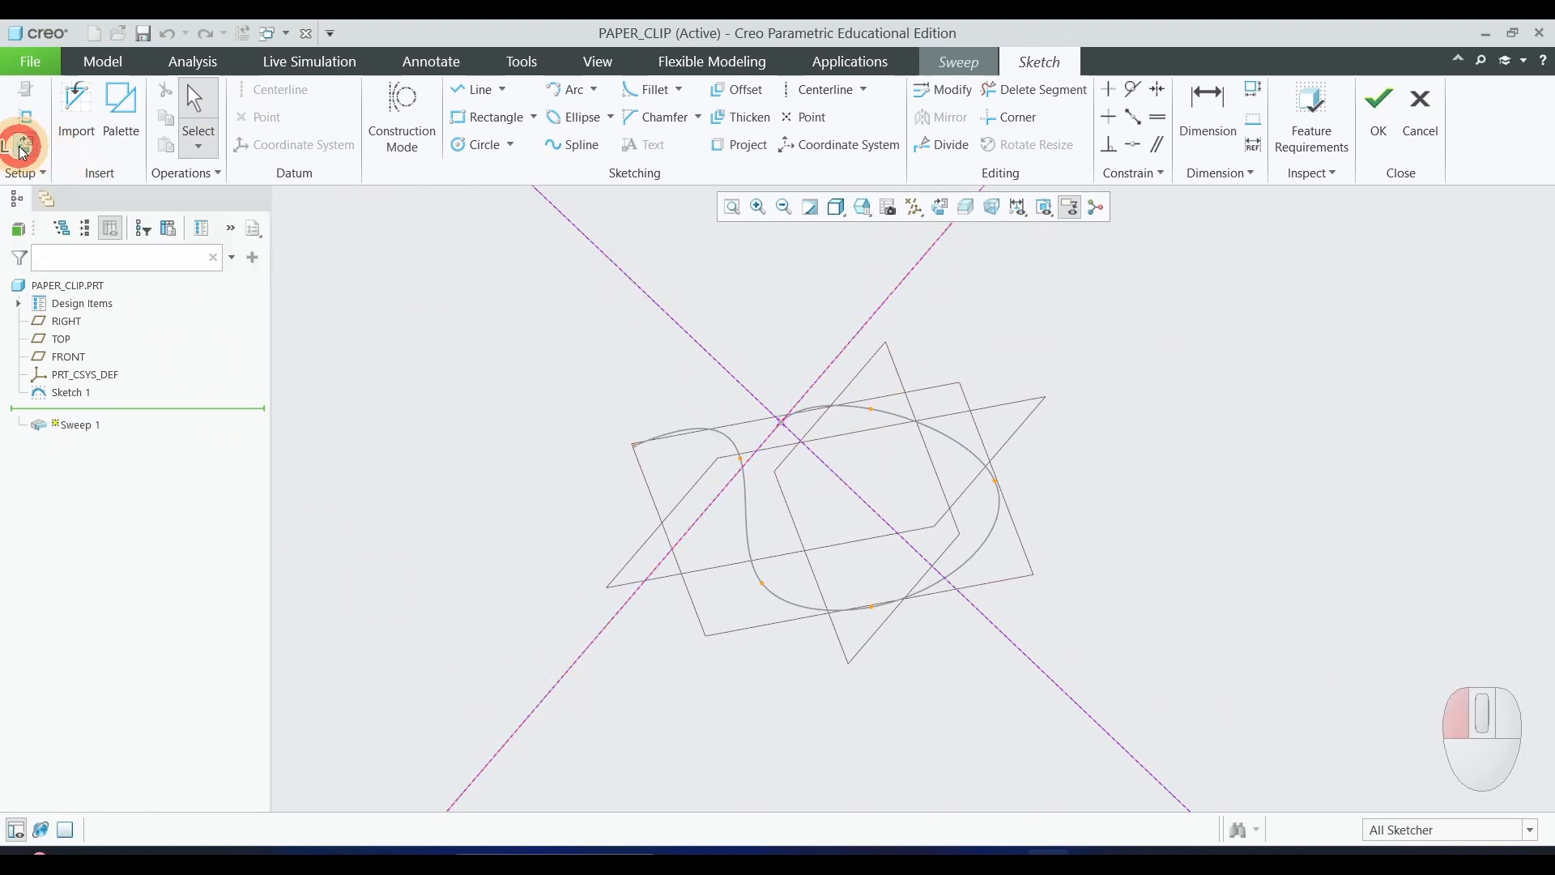
scroll(1309, 619, up, 2)
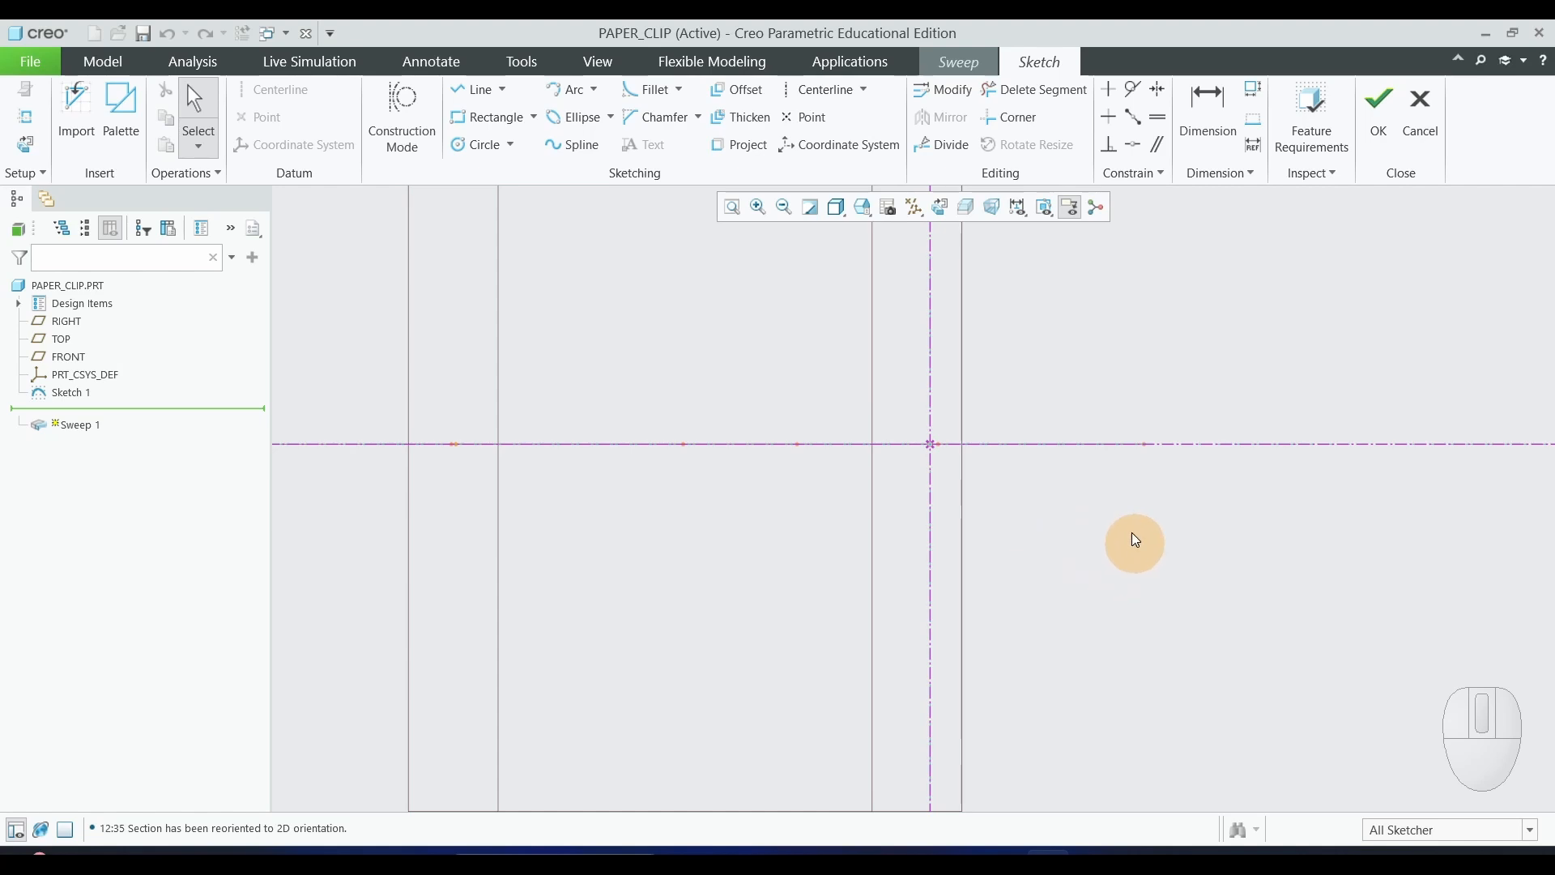
Sketch a rectangular sweep section about 46 mm wide and 83 mm high, centred on the trajectory's start point, and accept it
click(485, 122)
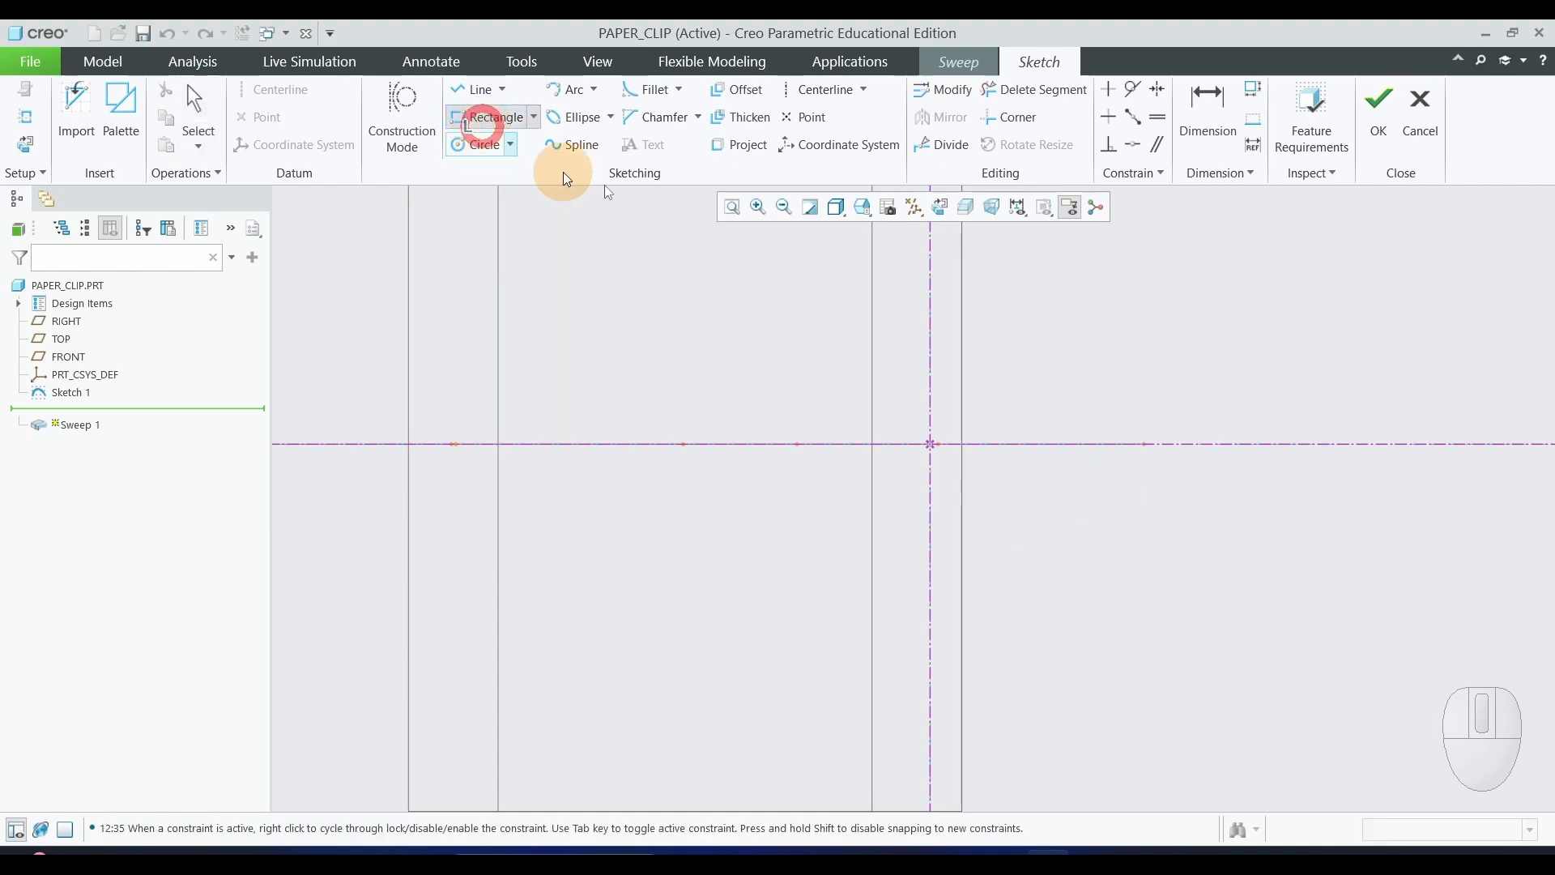
click(899, 388)
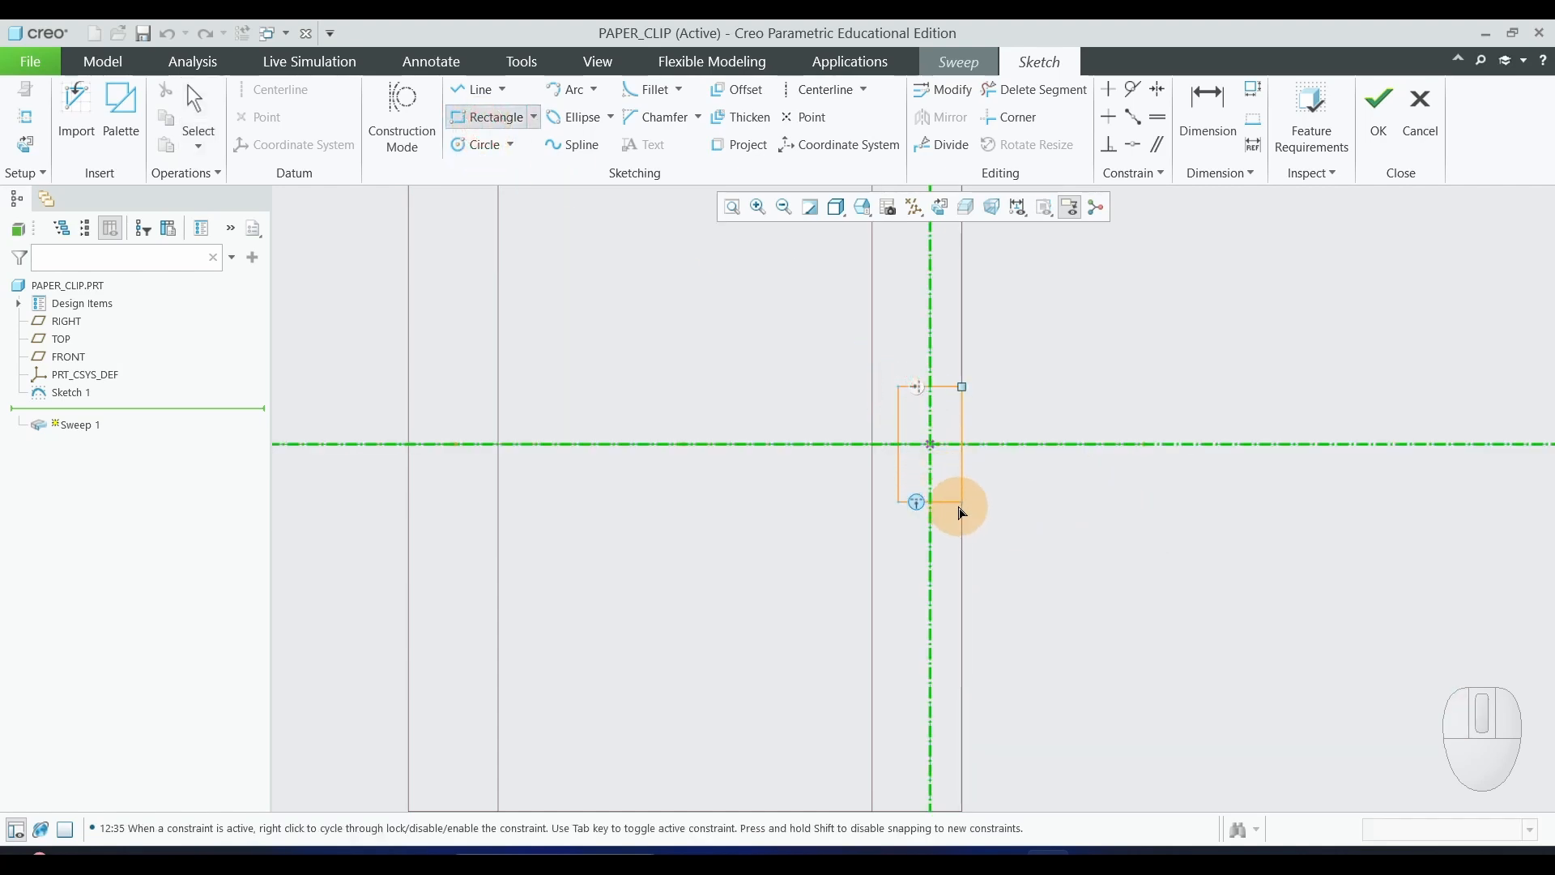
click(961, 503)
middle_click(1121, 532)
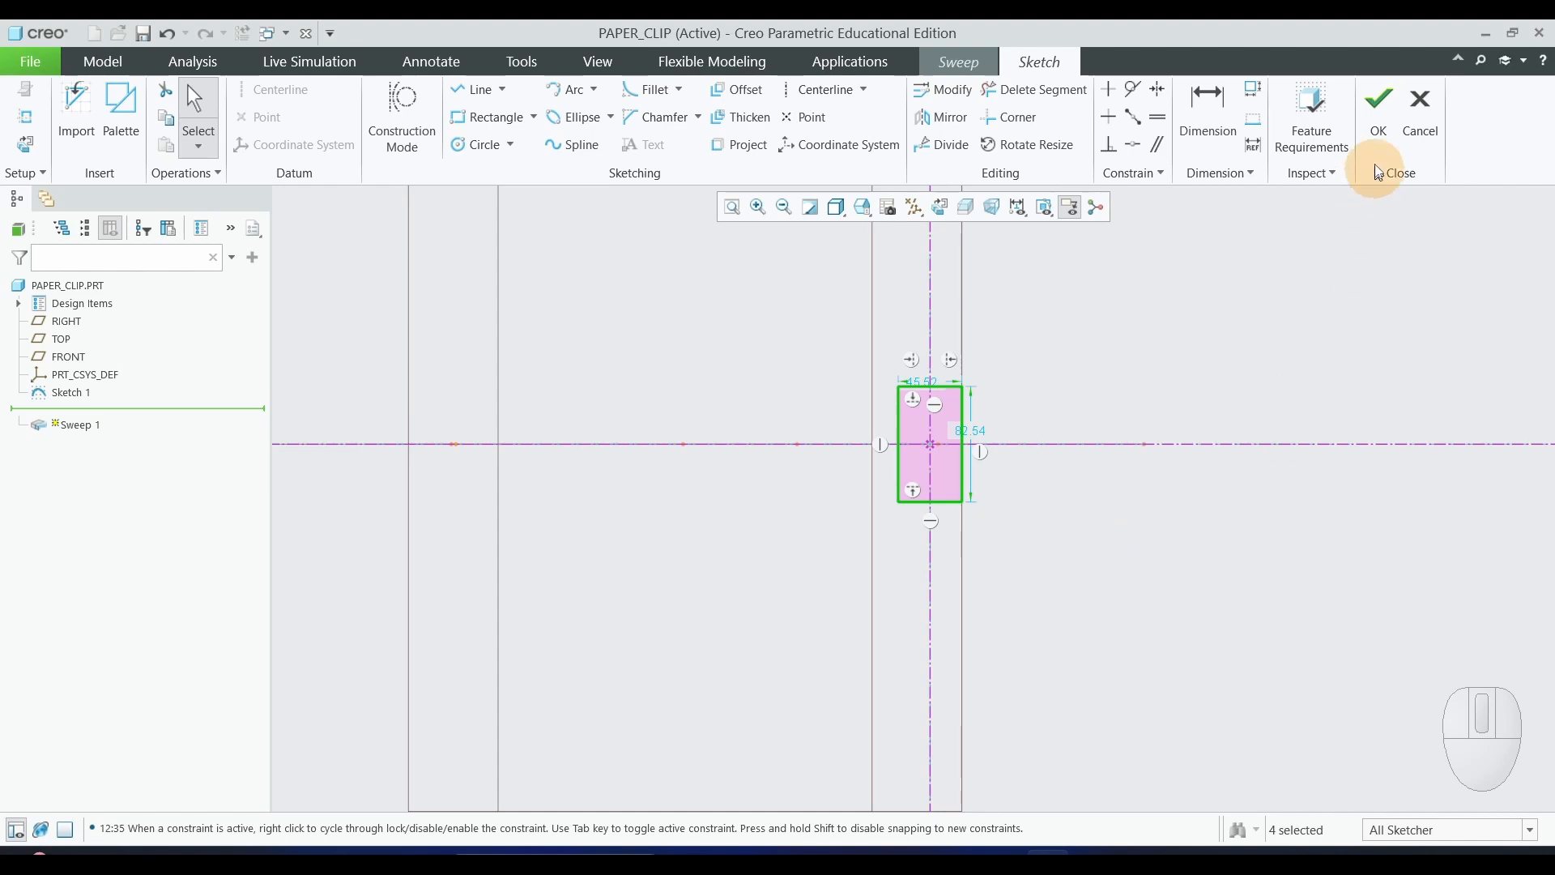
click(1378, 118)
middle_drag(1261, 405, 1220, 417)
scroll(1221, 417, up, 2)
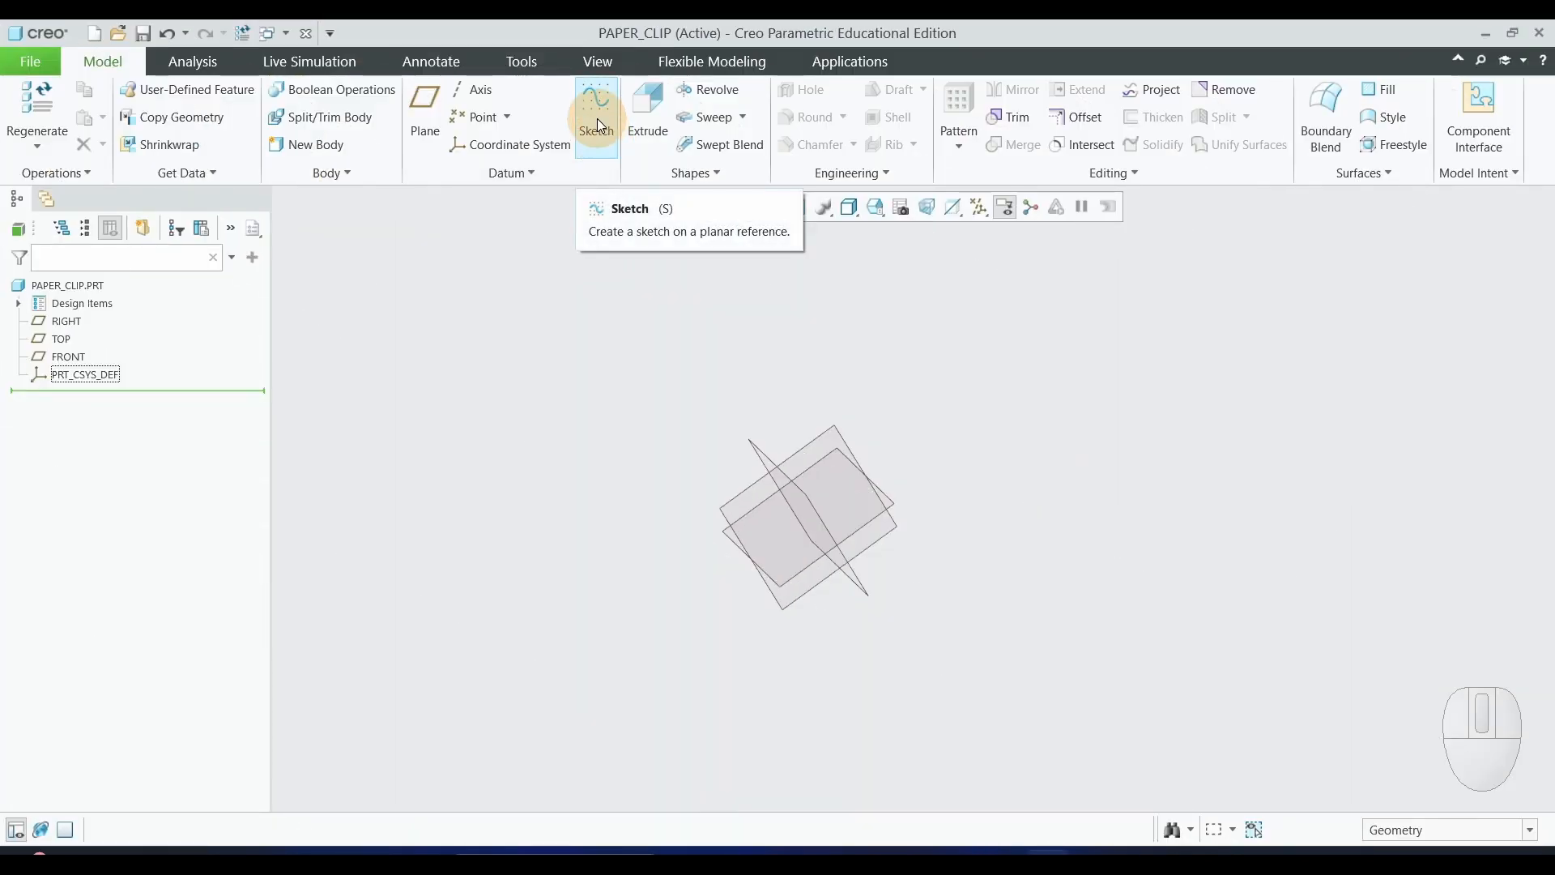
Start a new sketch on the FRONT datum plane in the empty part and orient it to the 2D sketch view
click(596, 113)
click(65, 356)
click(1460, 488)
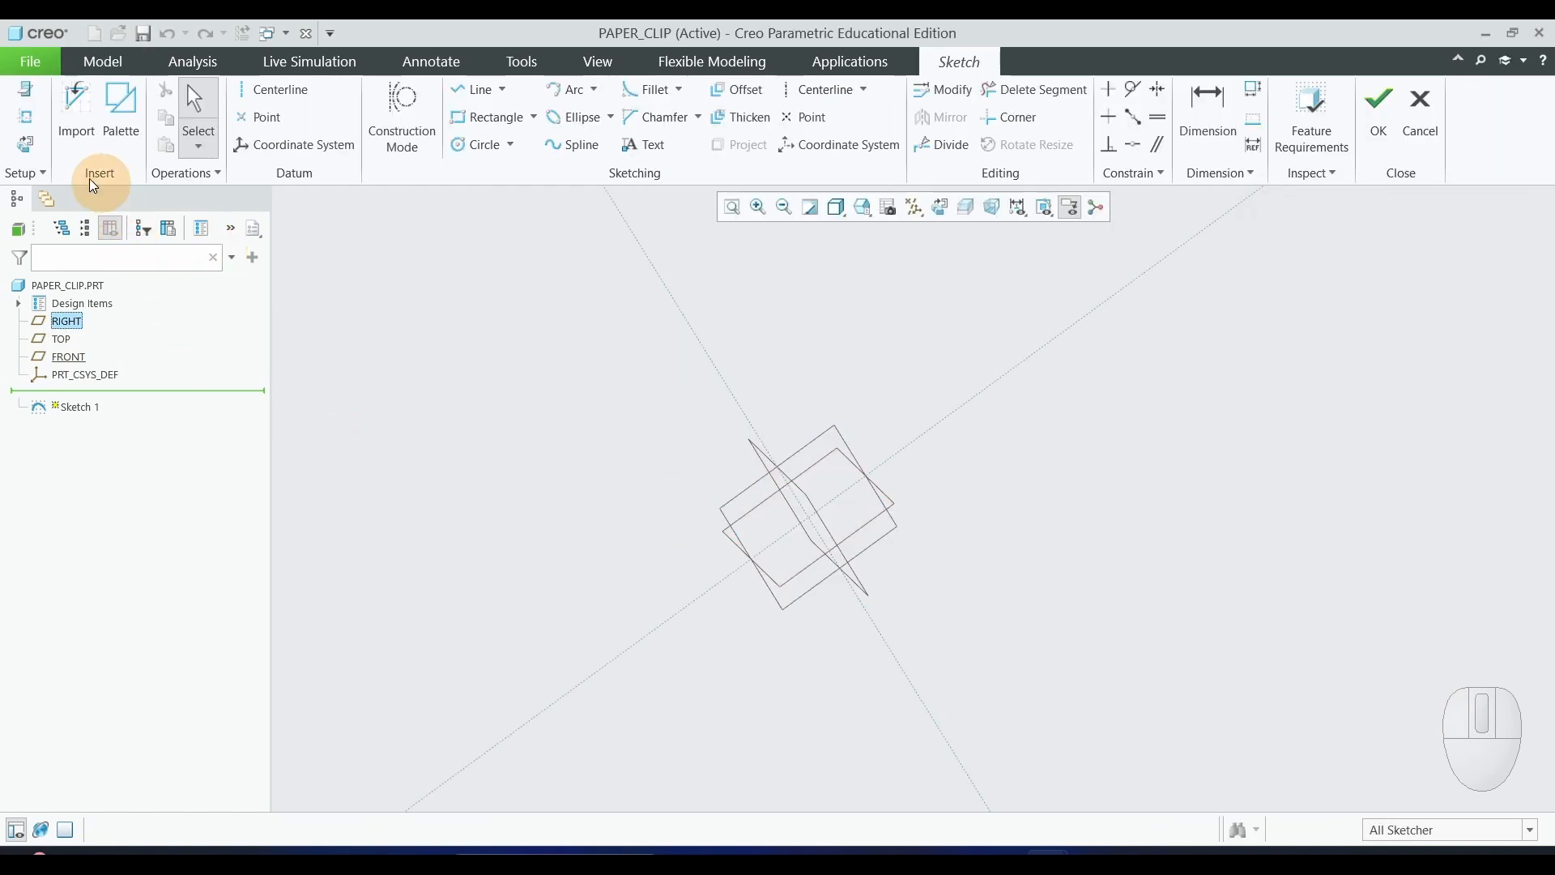
click(26, 145)
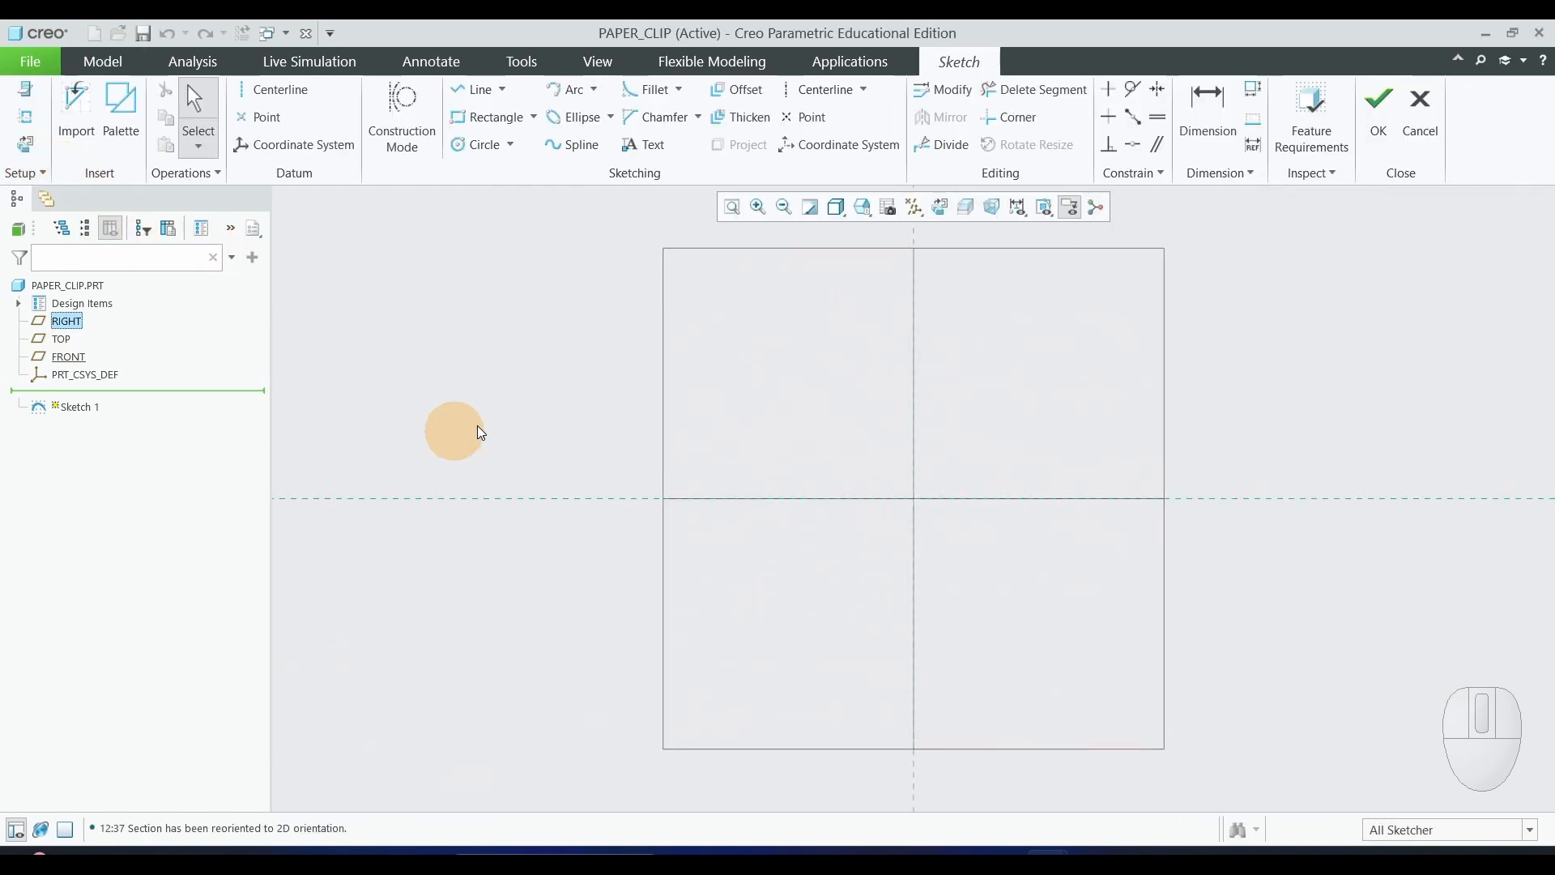
Draw two horizontal lines: one about 543 long and 88 above the horizontal reference, and one about 735 long on the reference
click(475, 89)
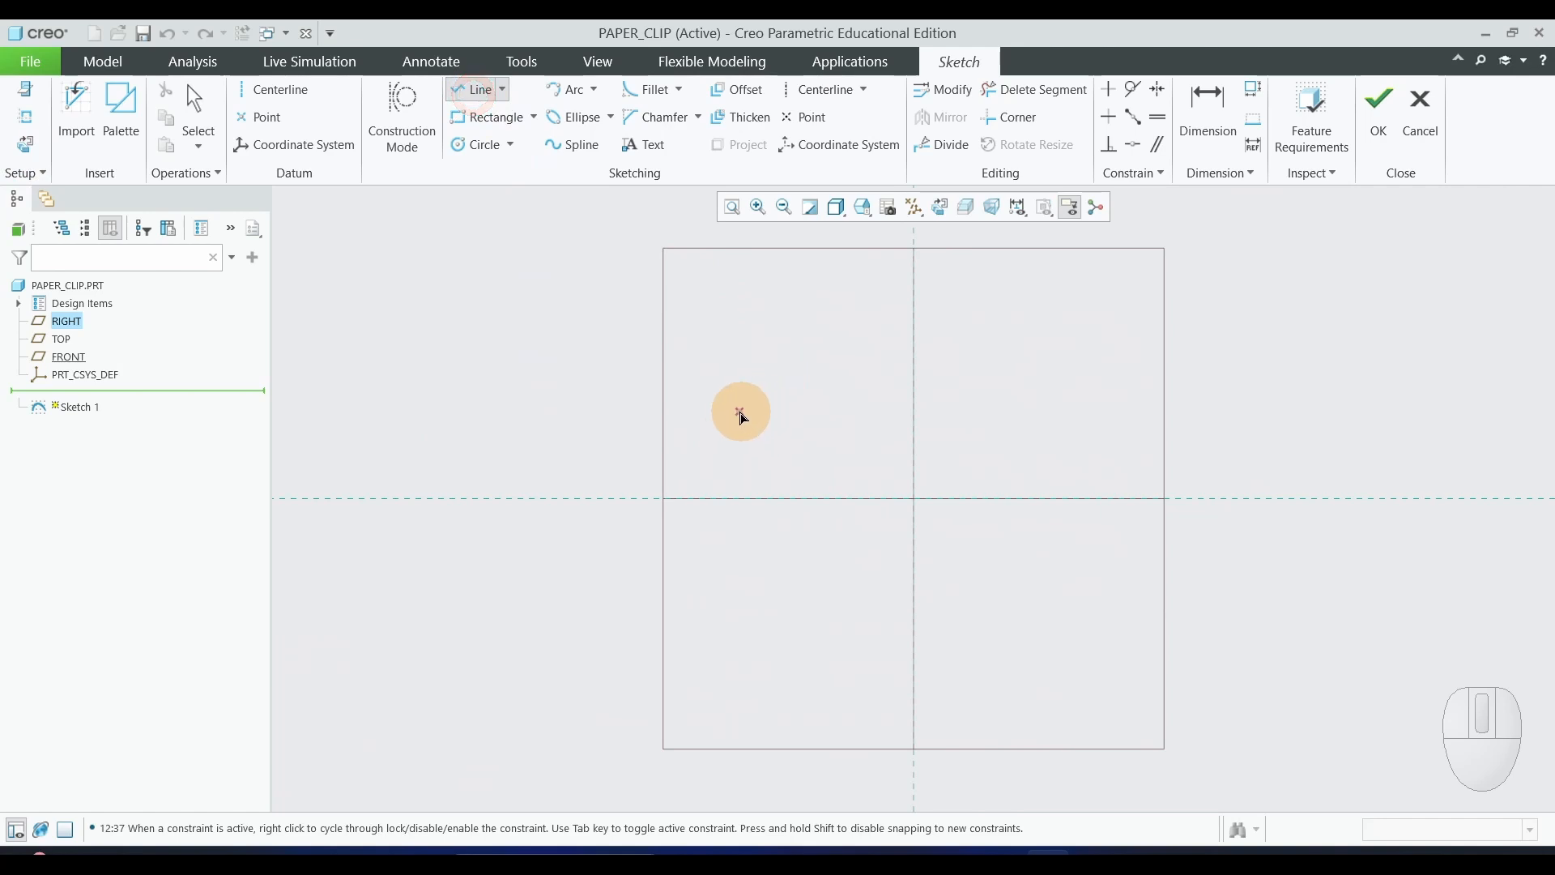
click(736, 412)
click(1271, 412)
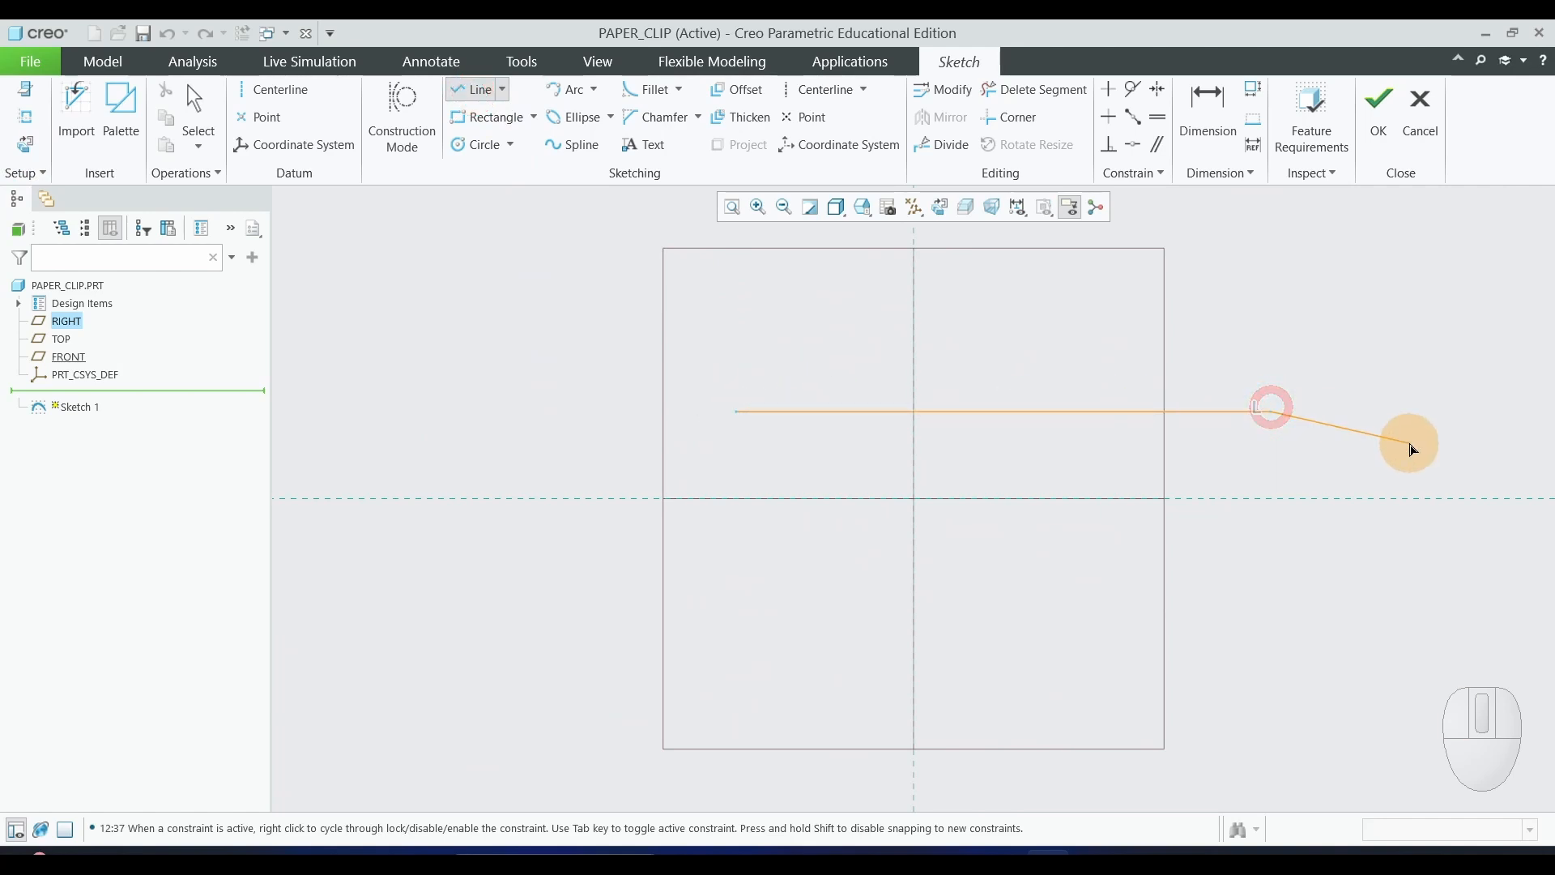
middle_click(1413, 450)
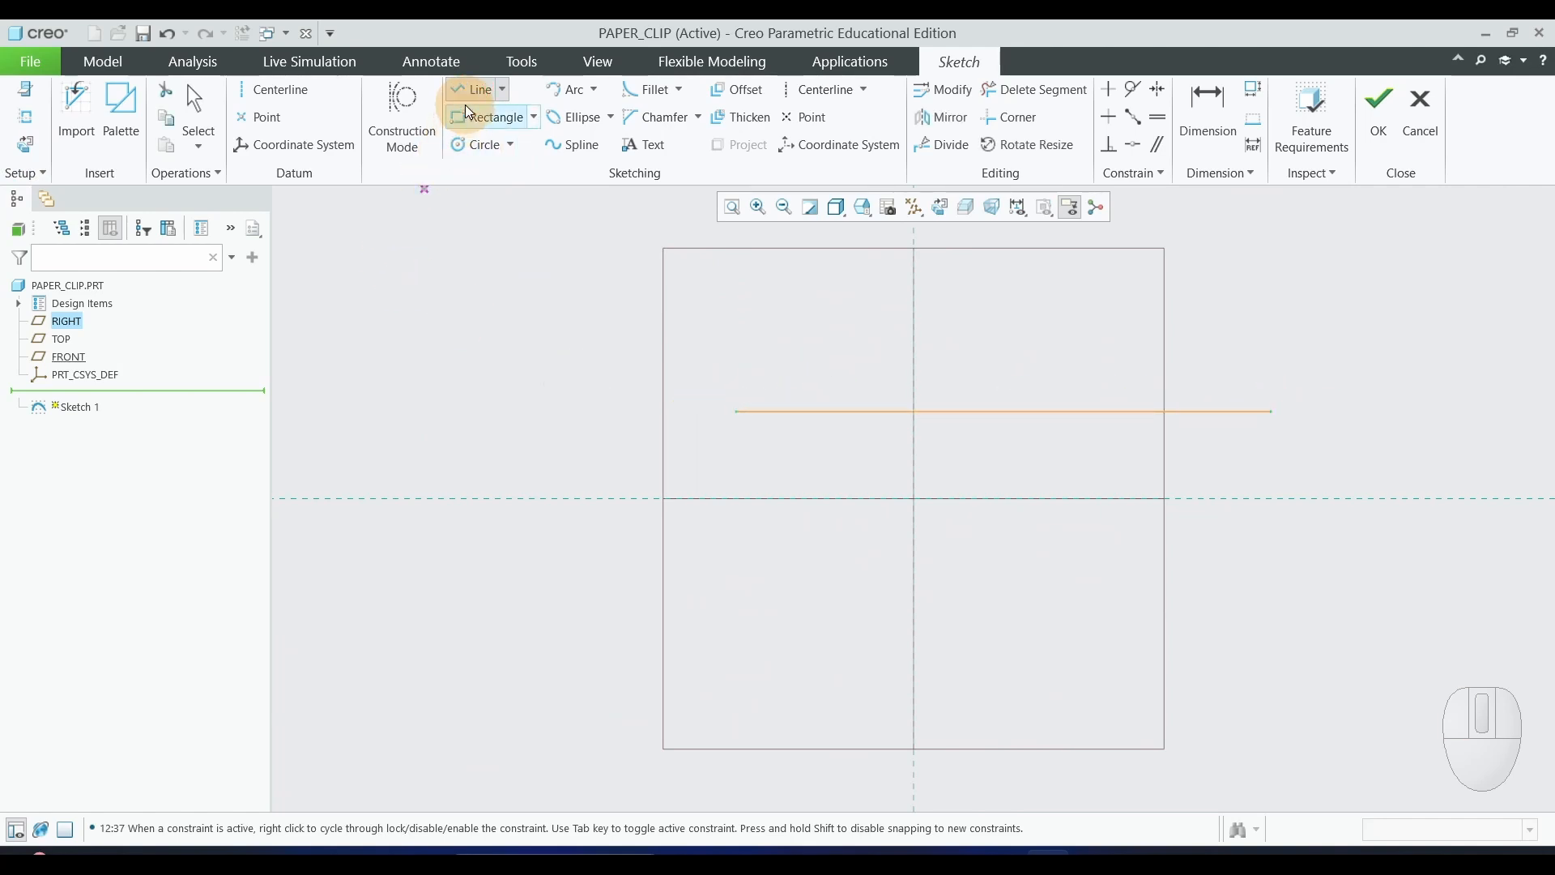
click(522, 438)
click(483, 498)
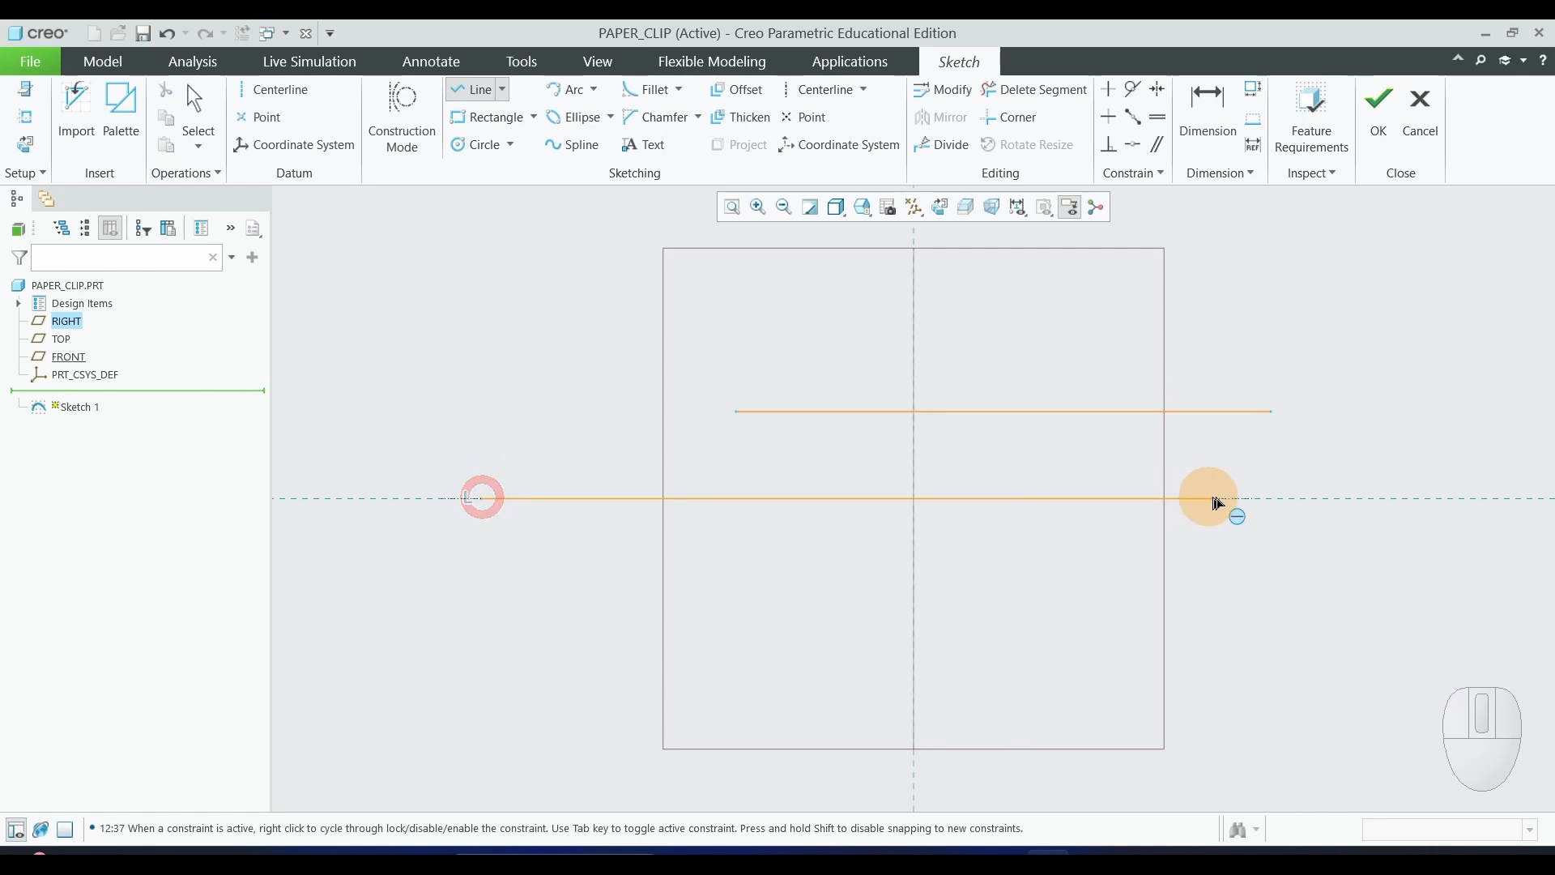
click(1204, 498)
middle_click(1319, 607)
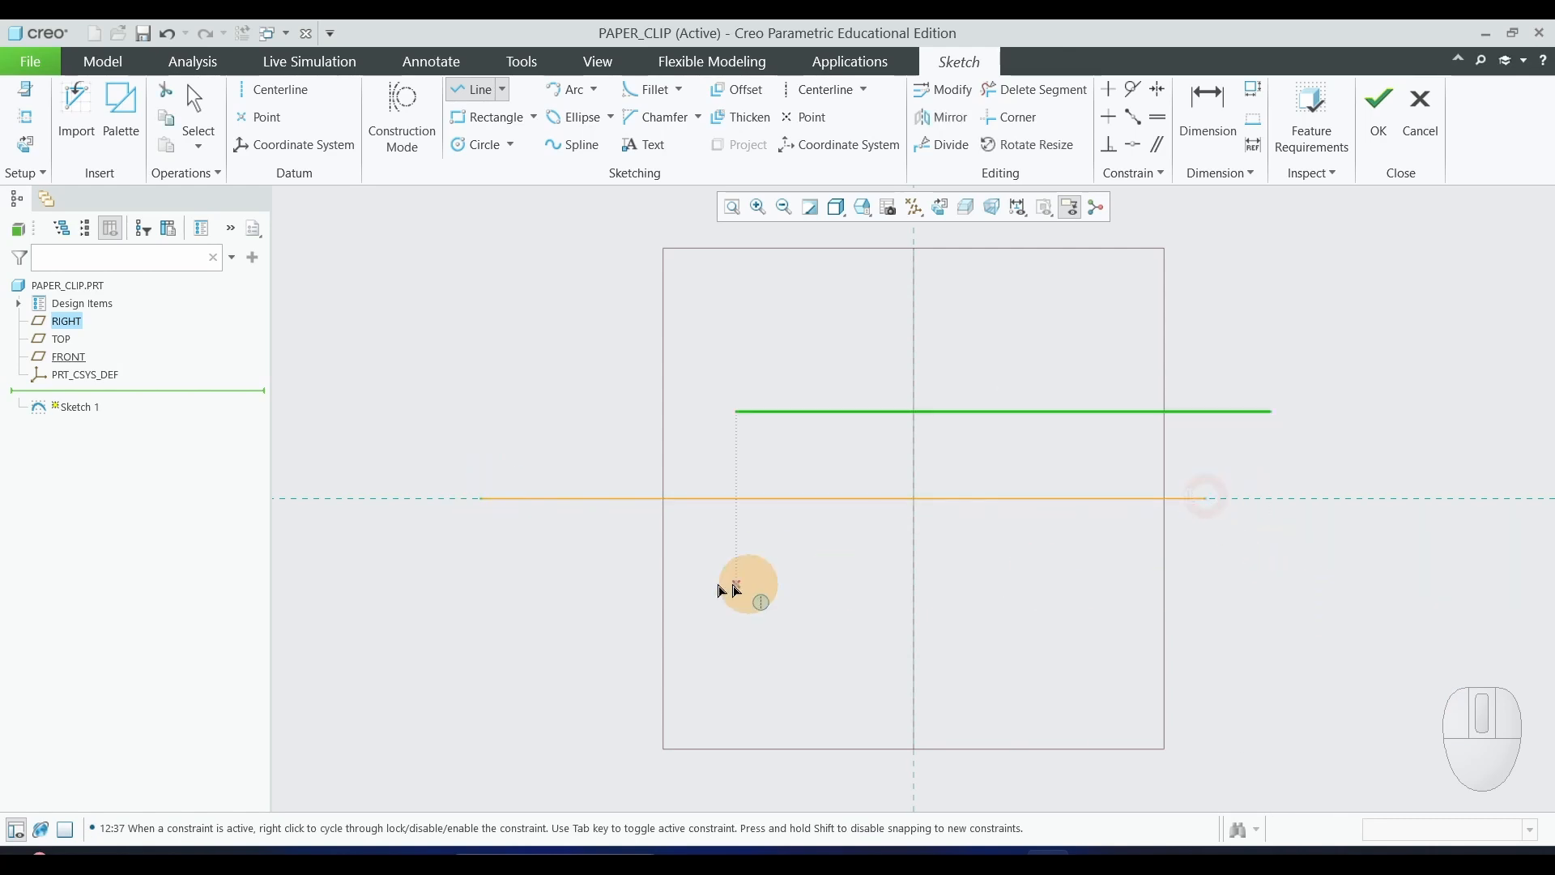
Draw two more horizontal lines below the reference, about 646 long at 106 below it and about 794 long a further 110 down
click(500, 582)
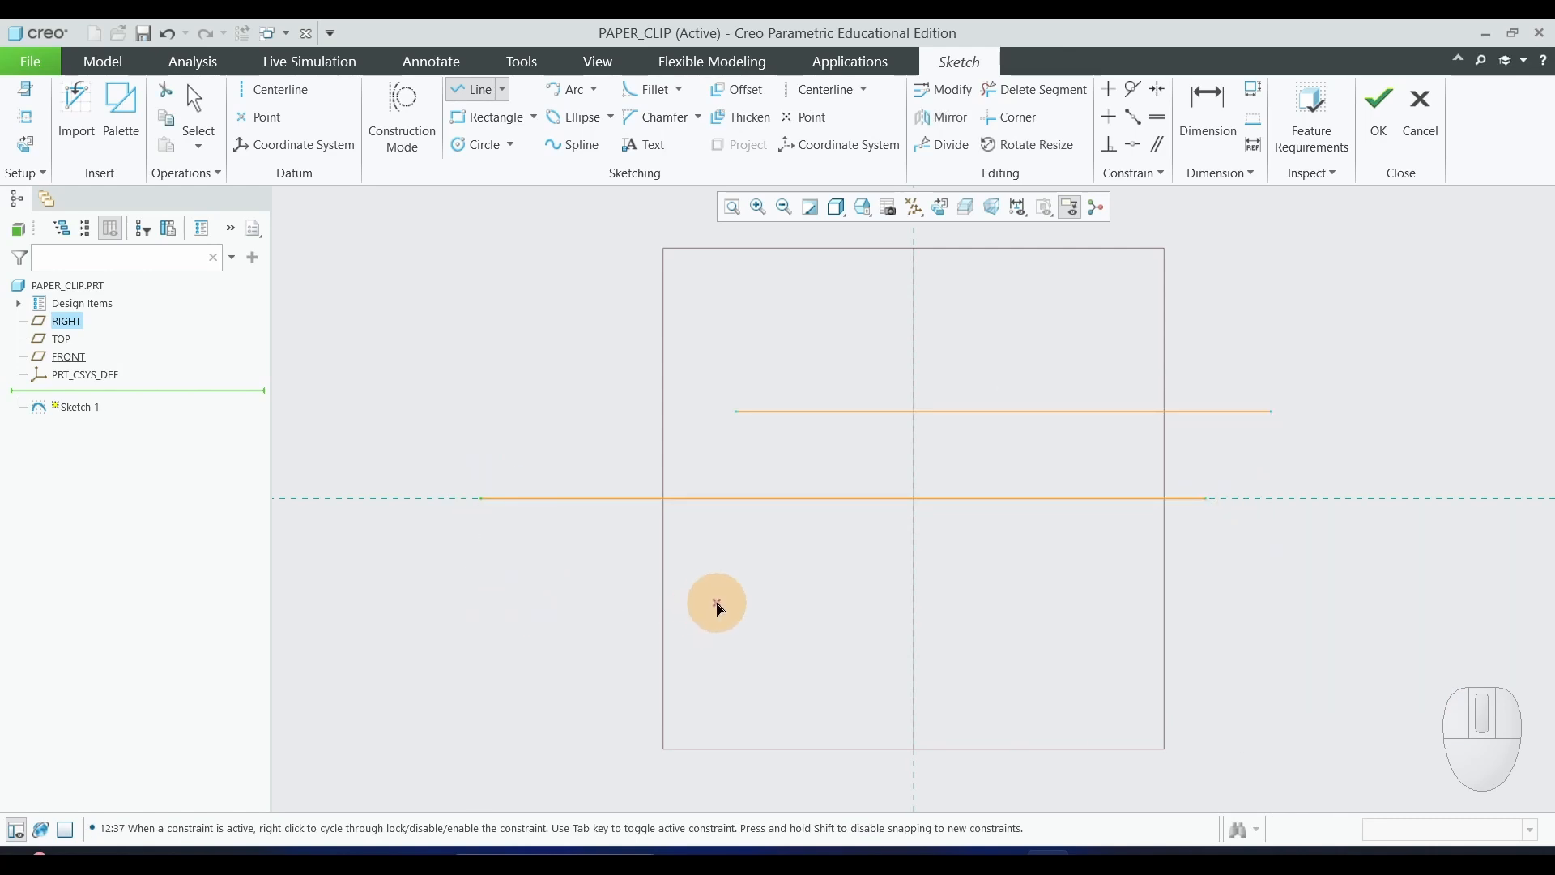
click(703, 603)
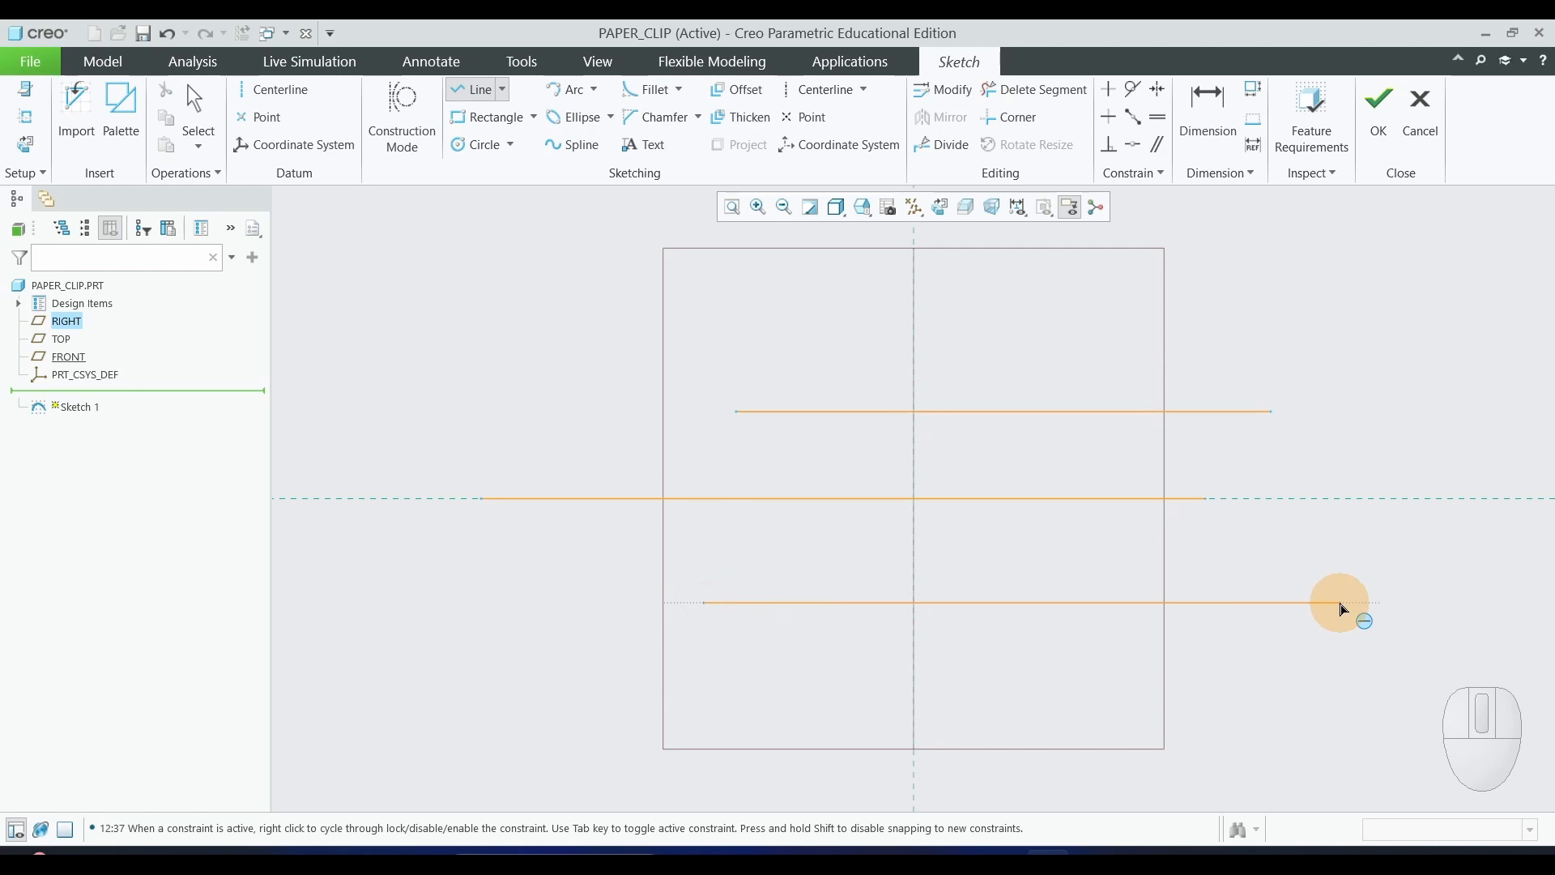
click(1341, 602)
click(499, 711)
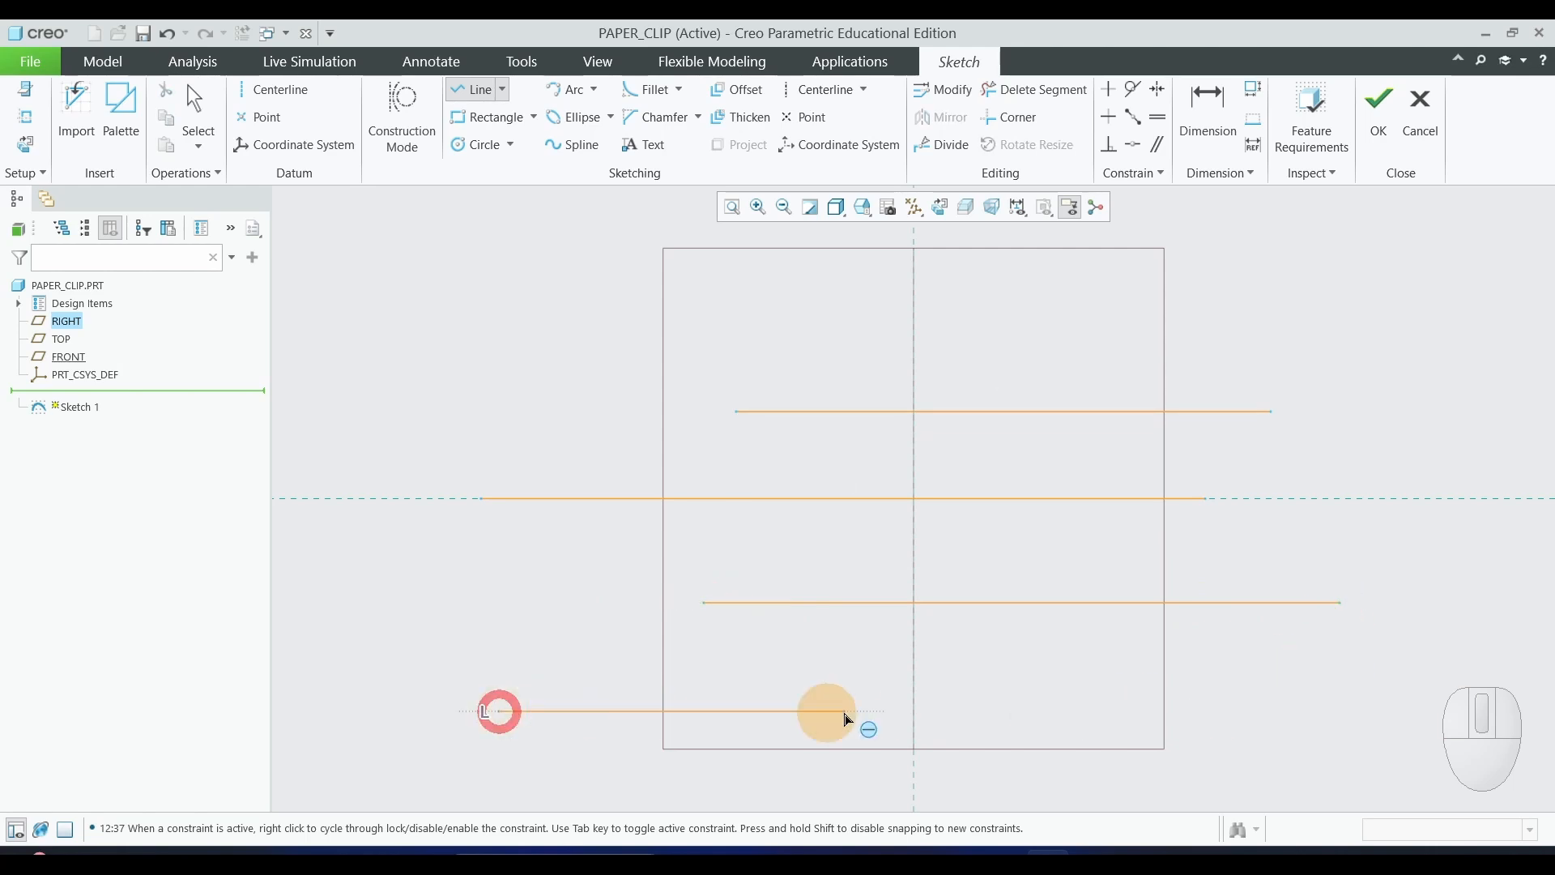
click(1280, 710)
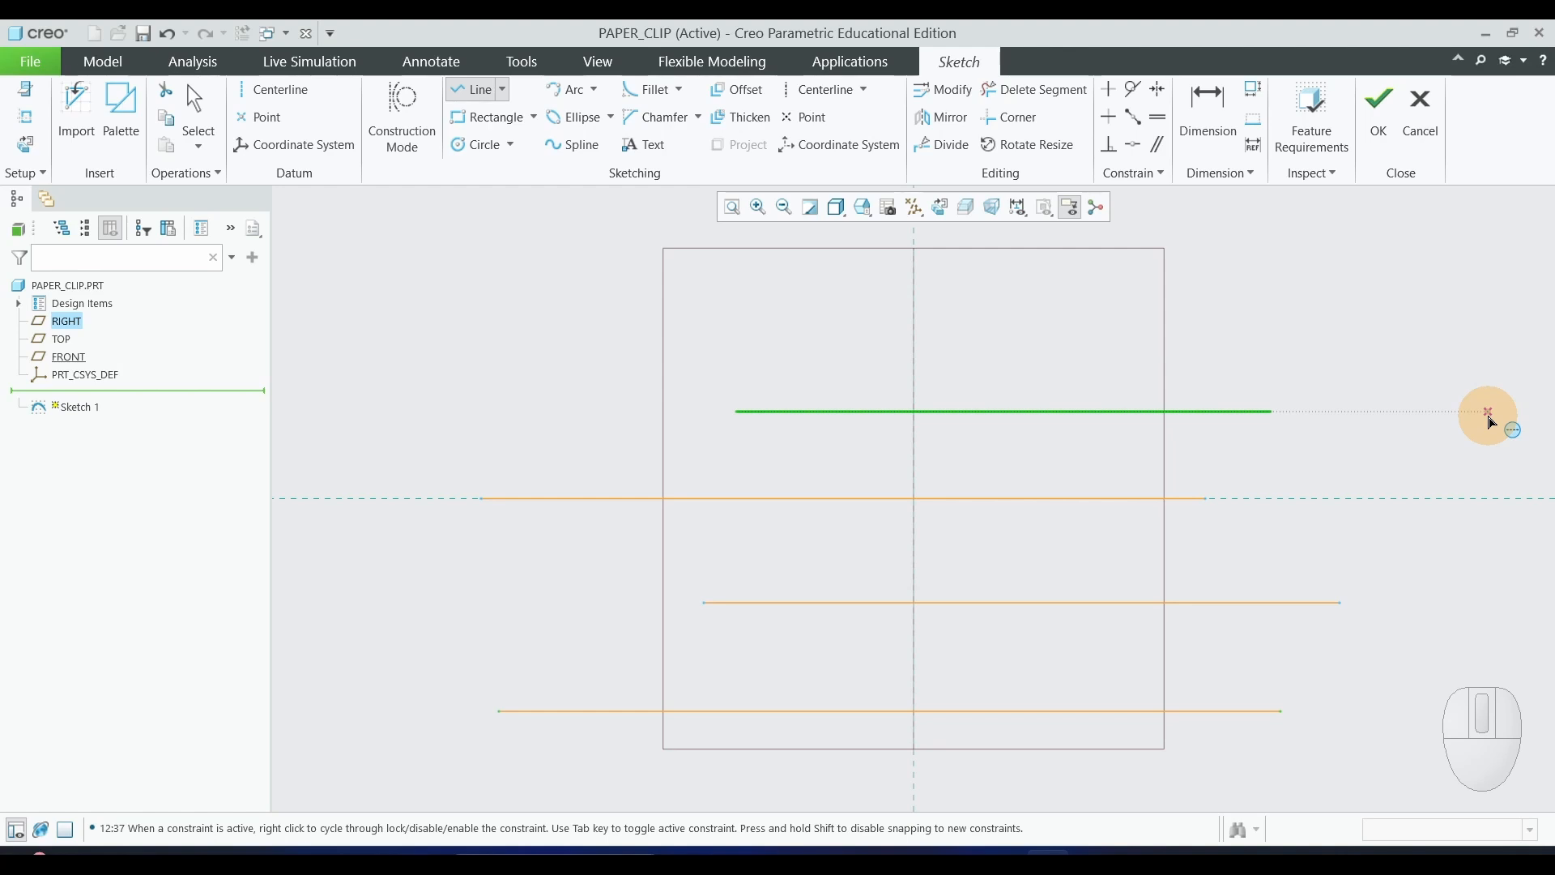
middle_click(1489, 415)
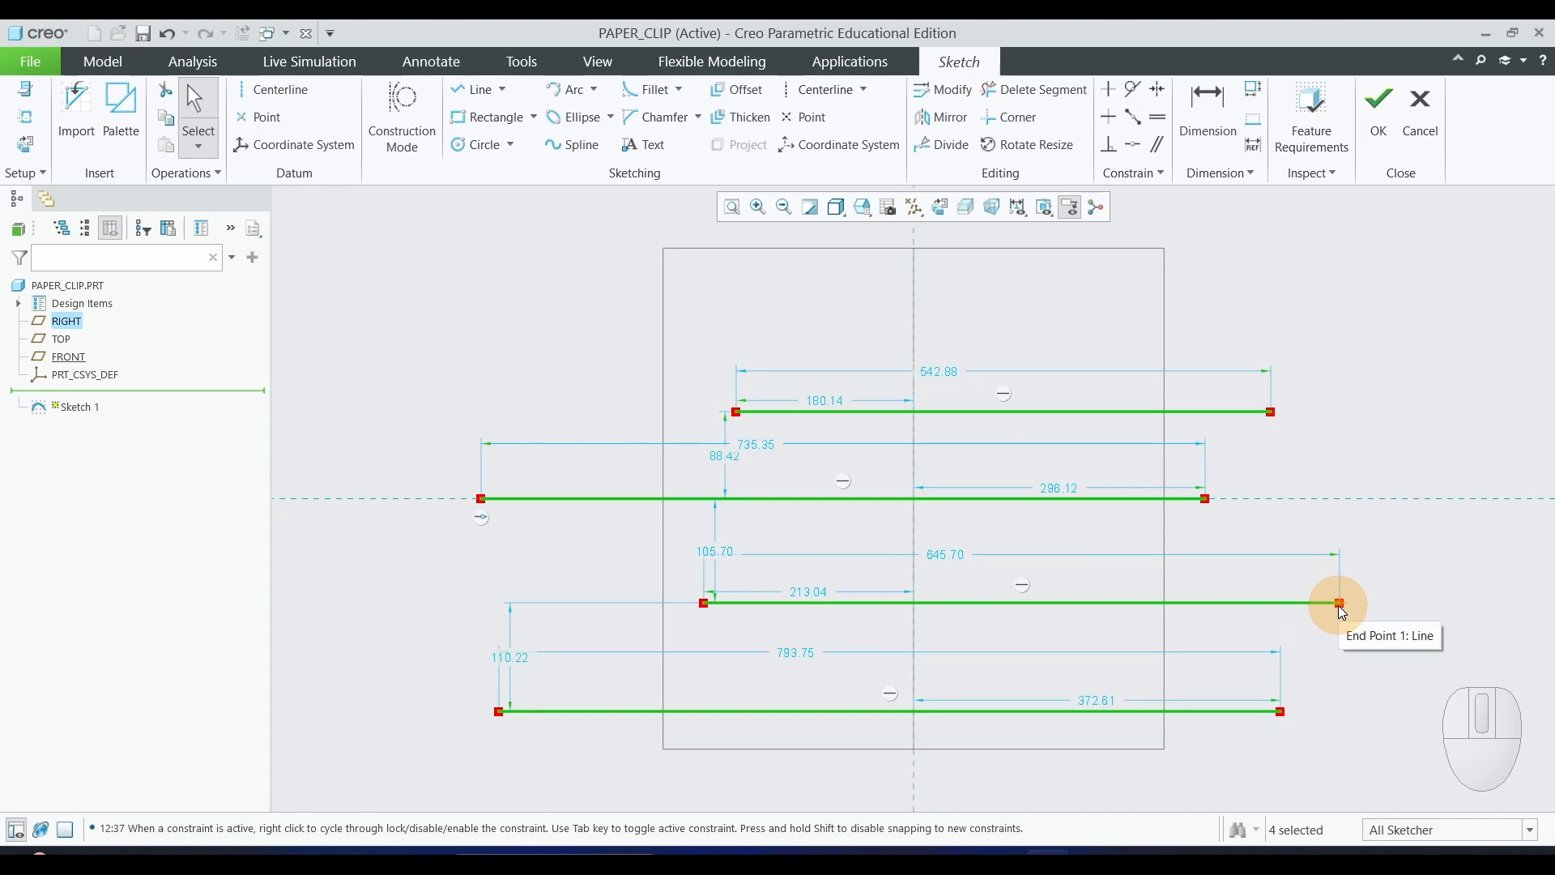
Draw a tangent semicircular arc of about radius 53 from the third line's right end up to the horizontal reference
scroll(1338, 604, down, 2)
scroll(1311, 619, up, 2)
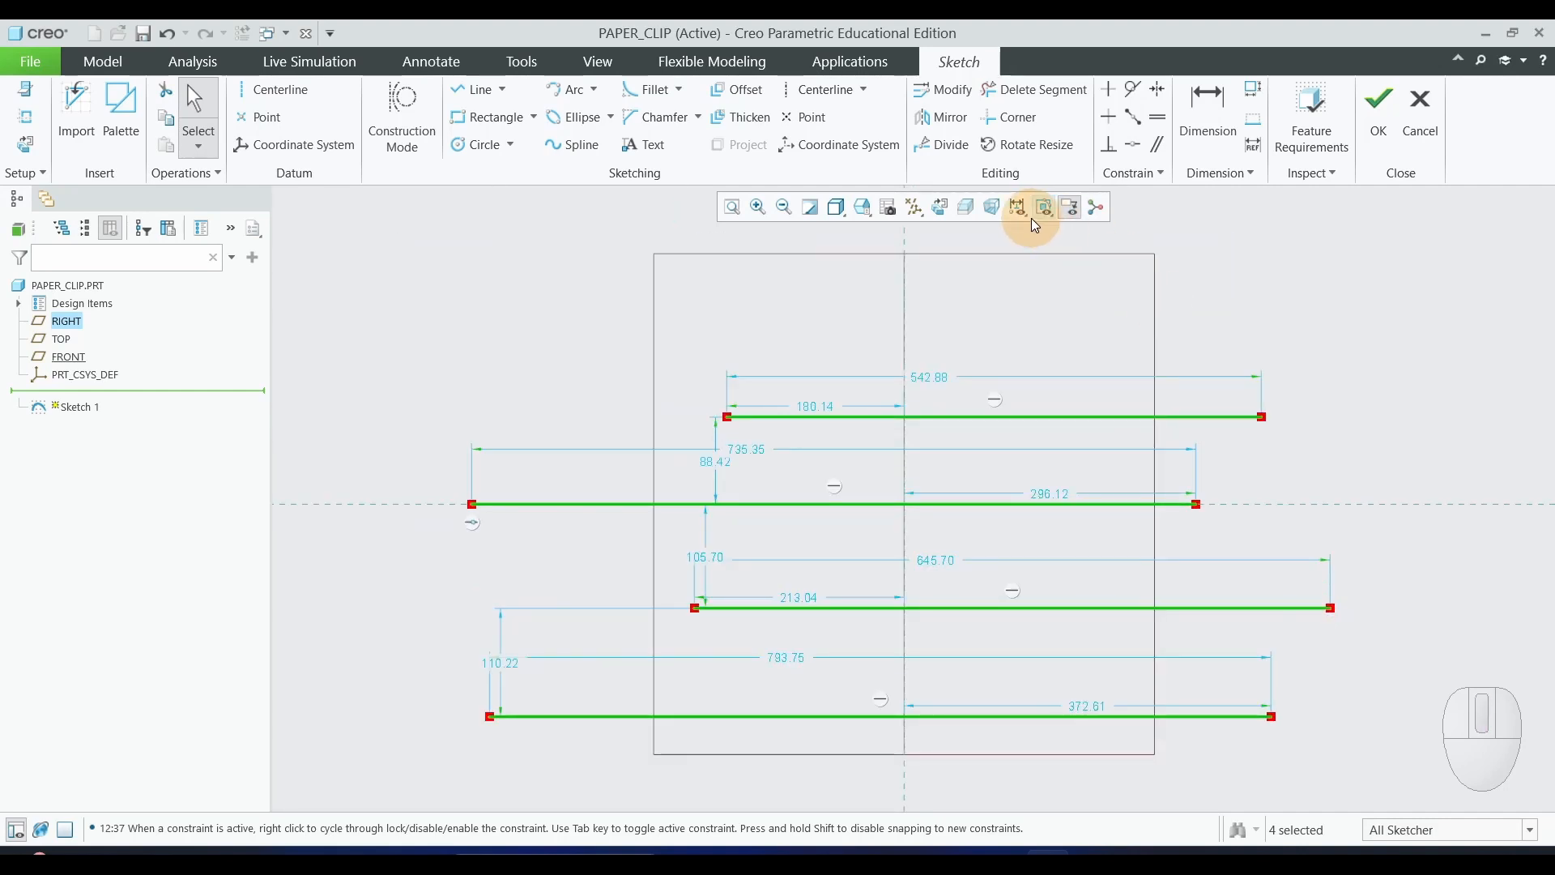
click(568, 92)
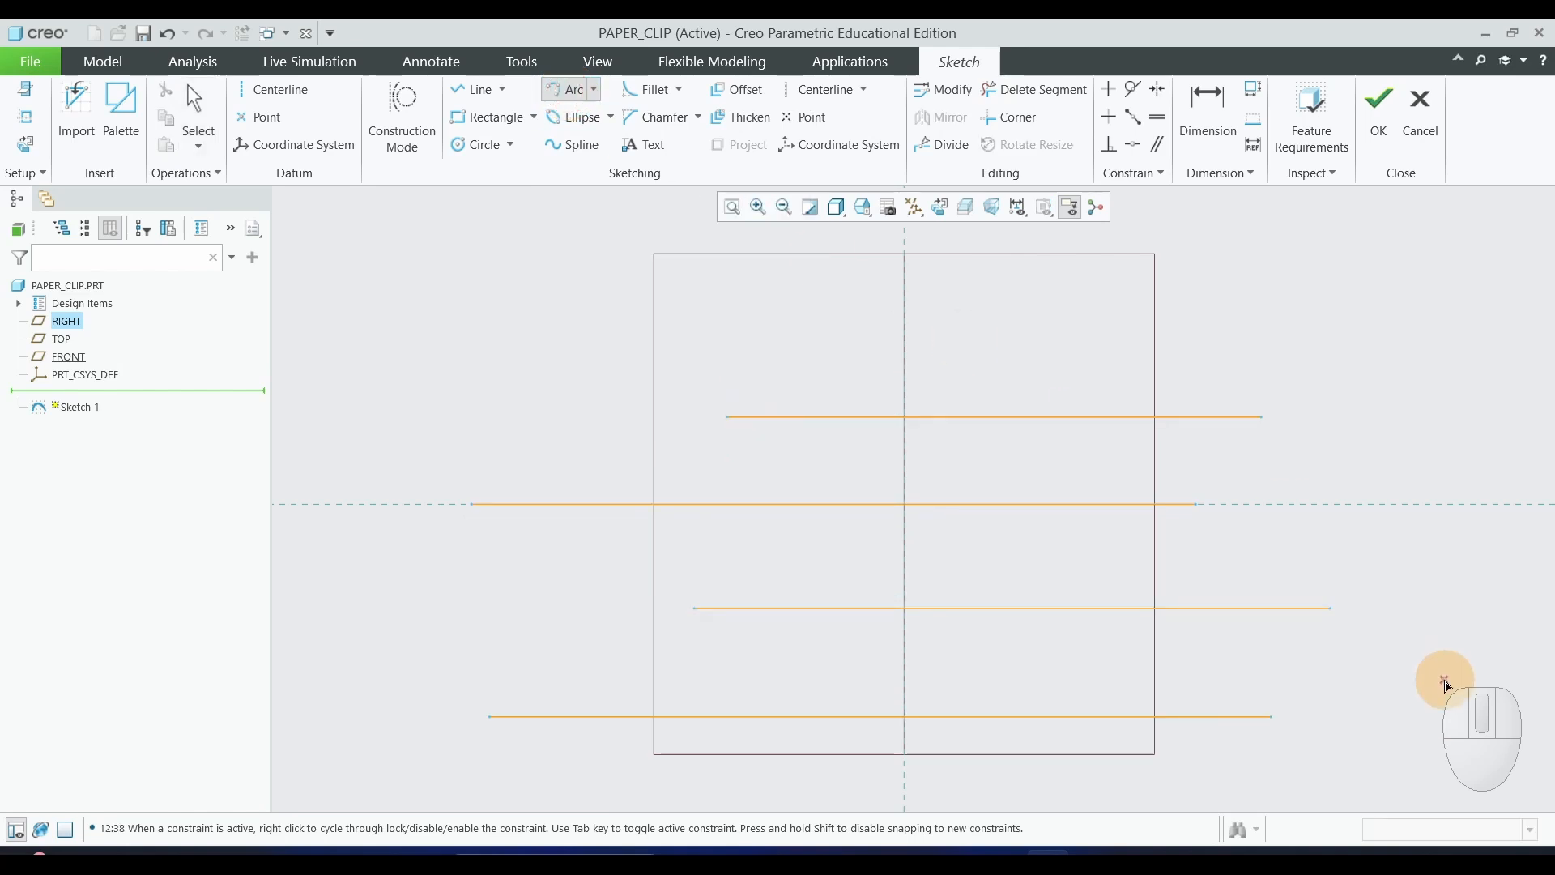
click(1332, 609)
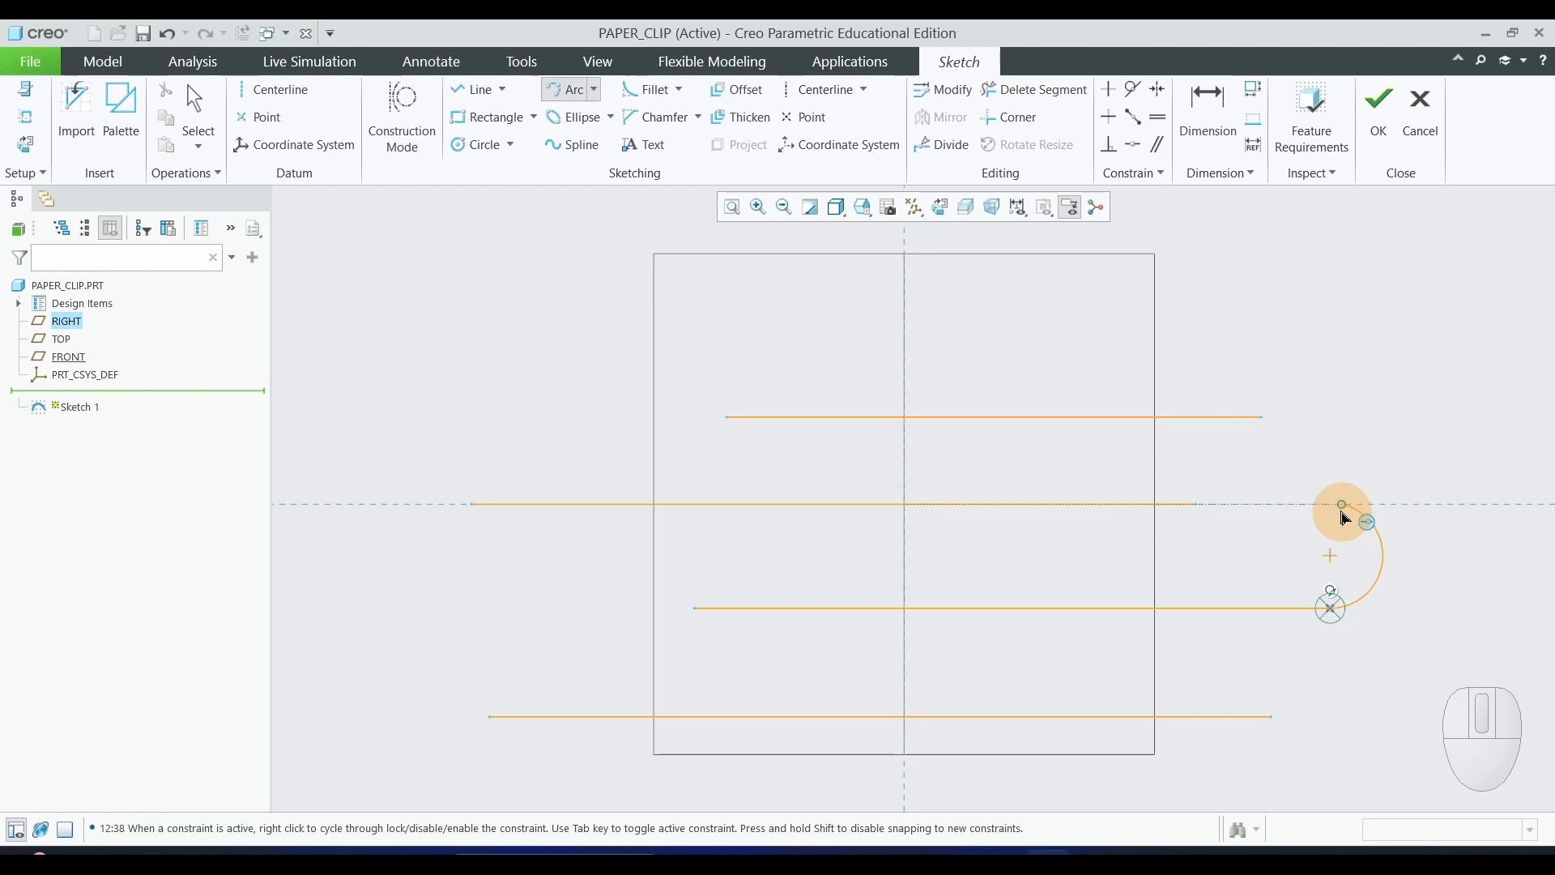
click(1333, 506)
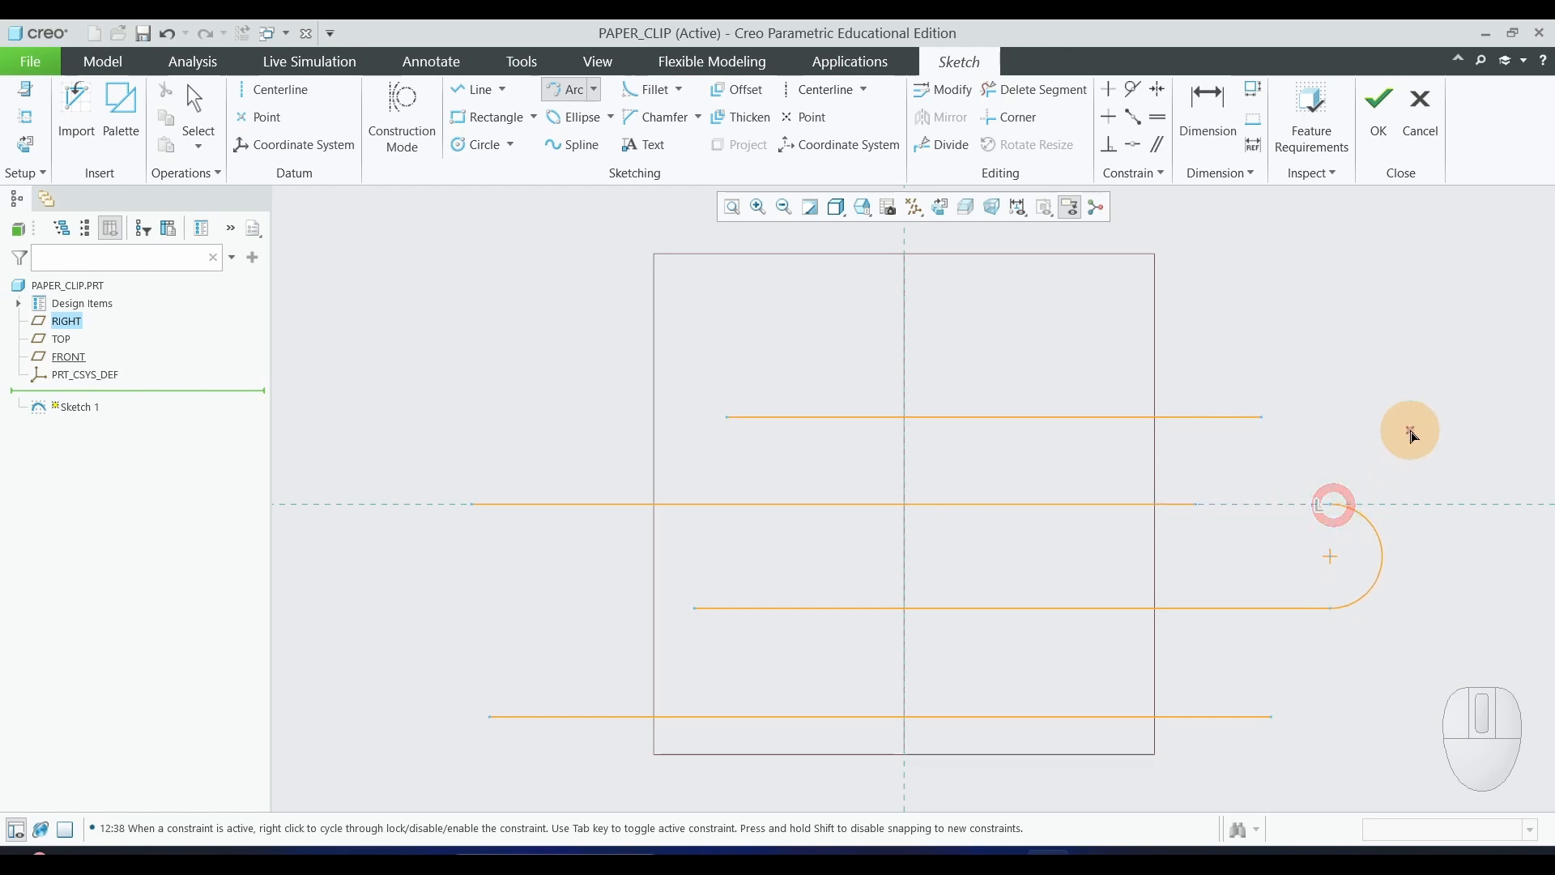
middle_click(1411, 431)
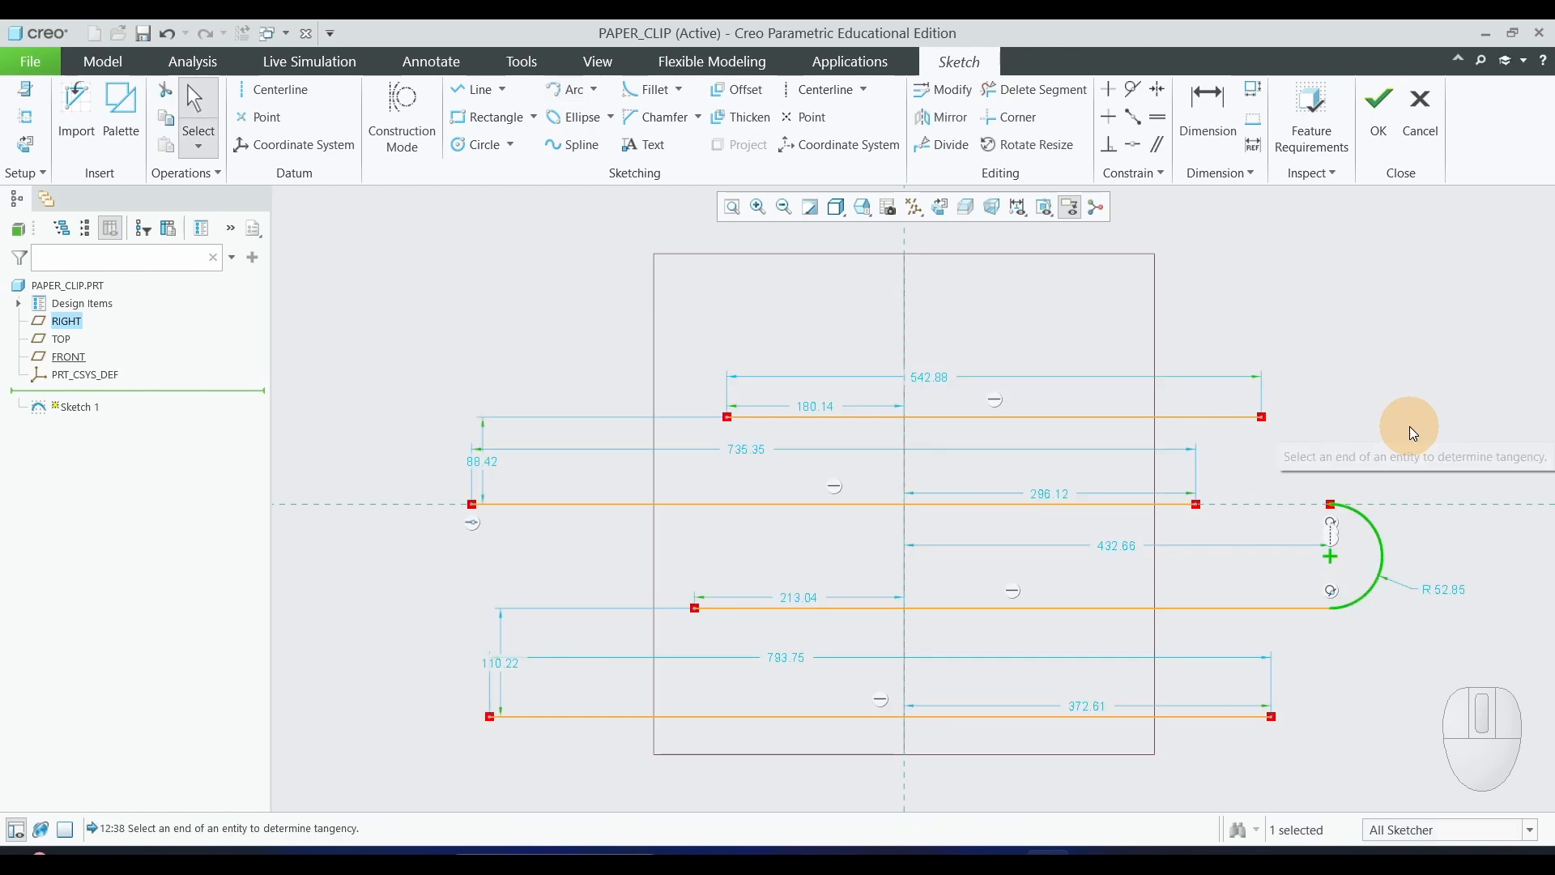
Extend the line on the horizontal reference to meet the right-hand arc's upper end with a Corner trim
scroll(1269, 571, down, 2)
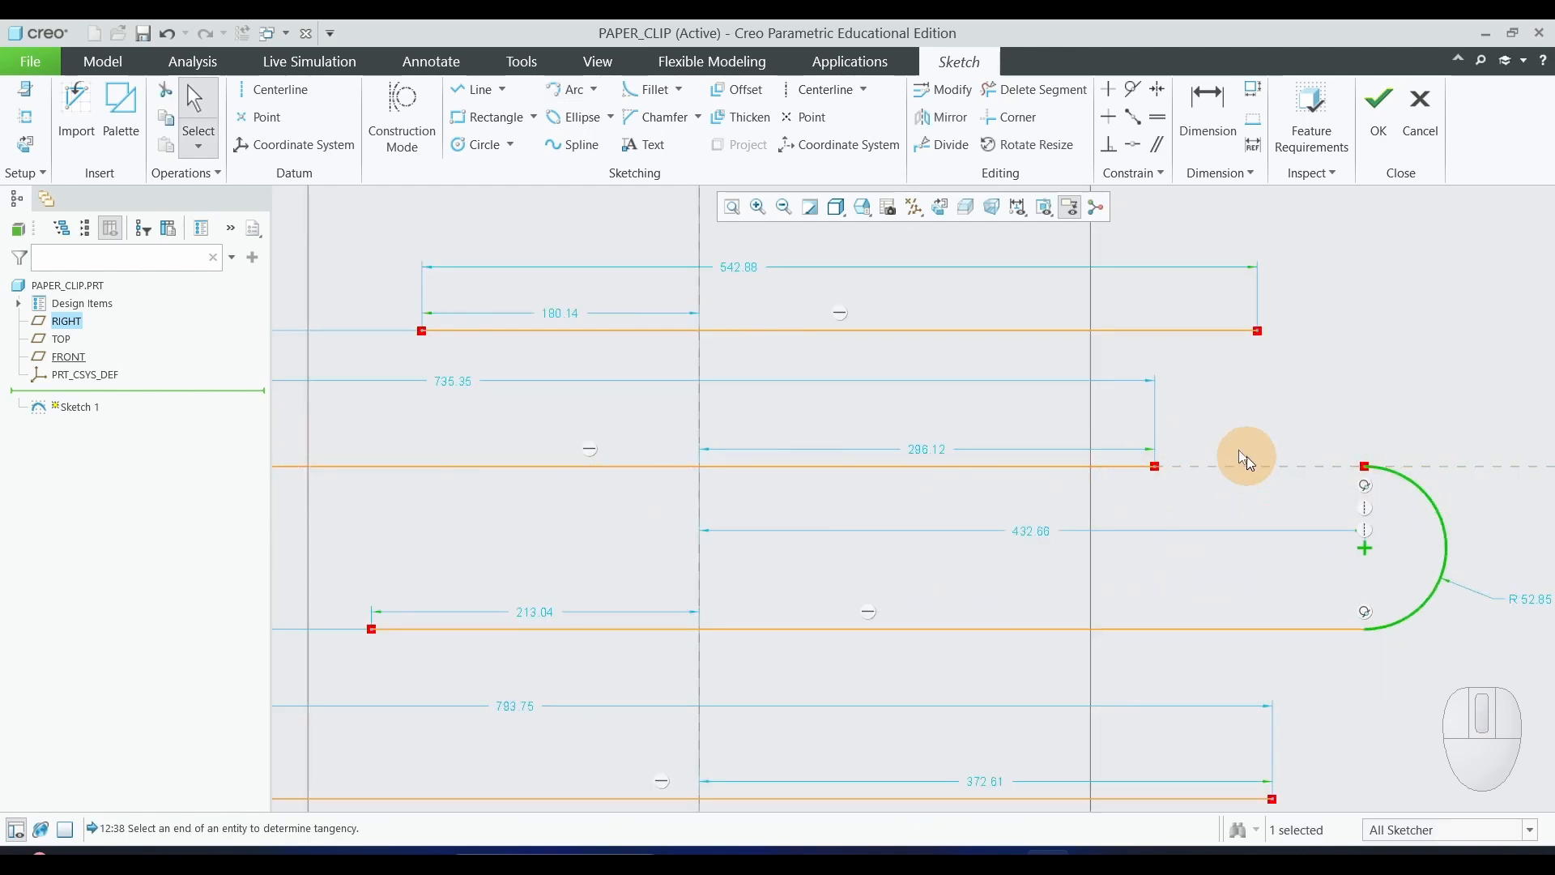
click(1013, 122)
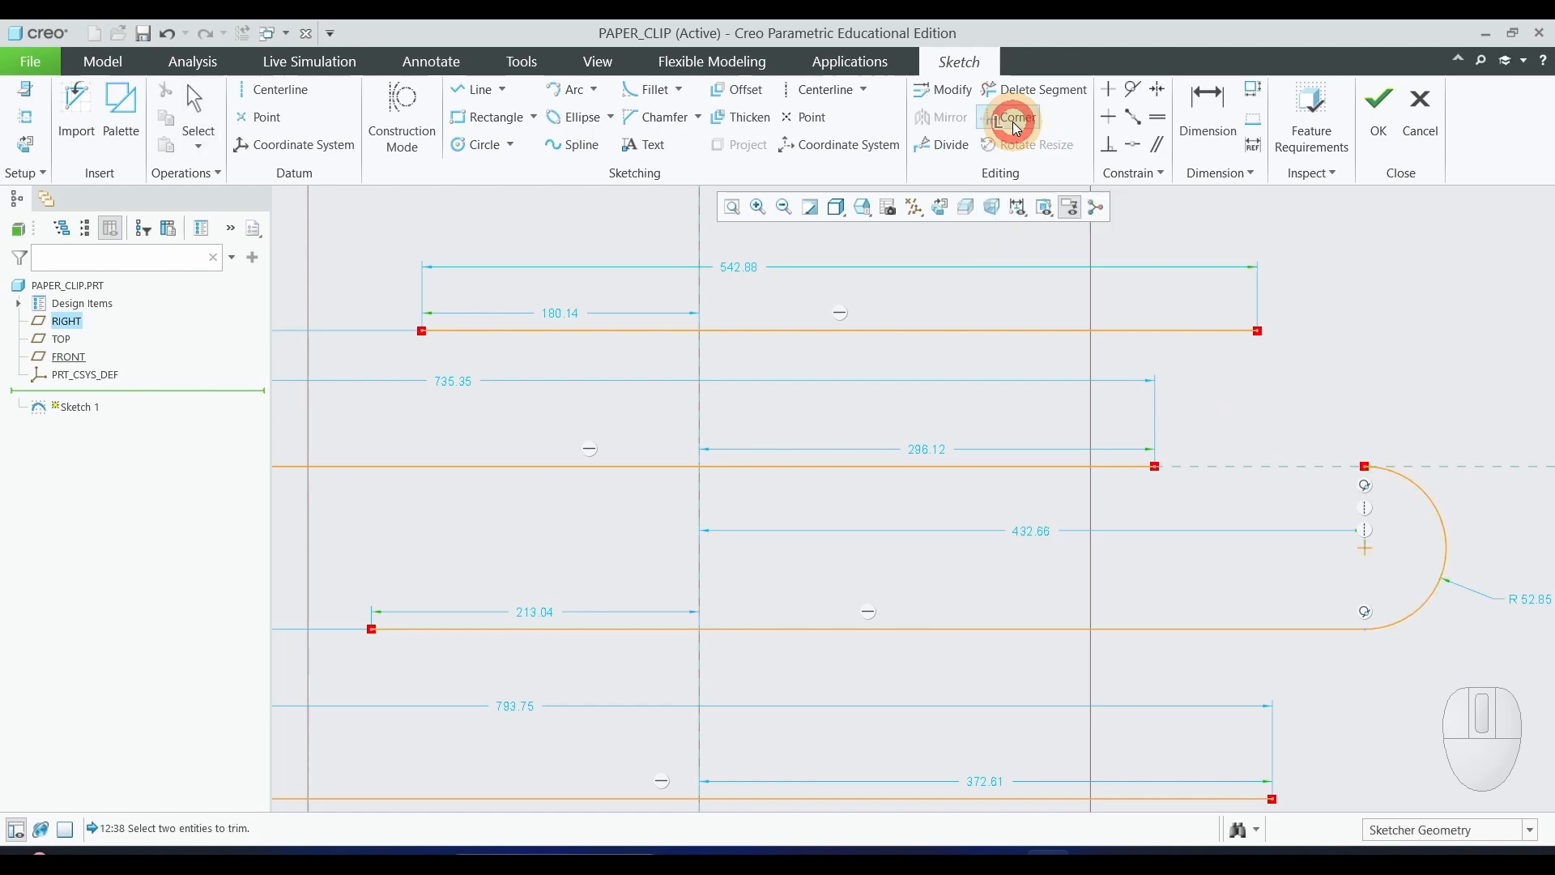
click(1111, 469)
click(1383, 473)
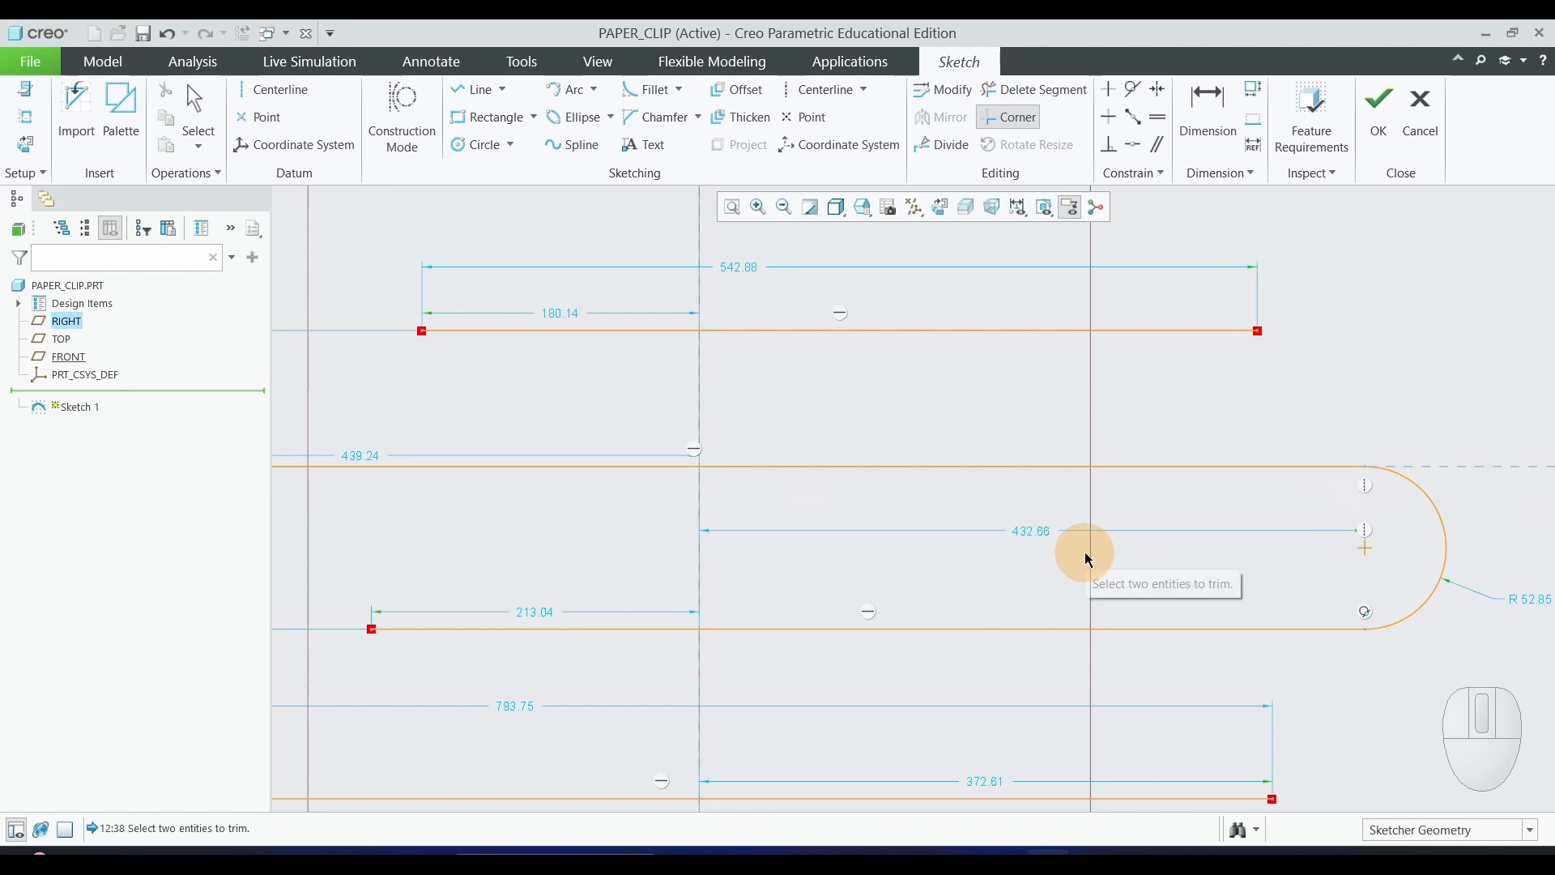
Draw a tangent semicircular arc of about radius 108 from the reference line's left end down to the lowest line's level
scroll(1086, 555, up, 1)
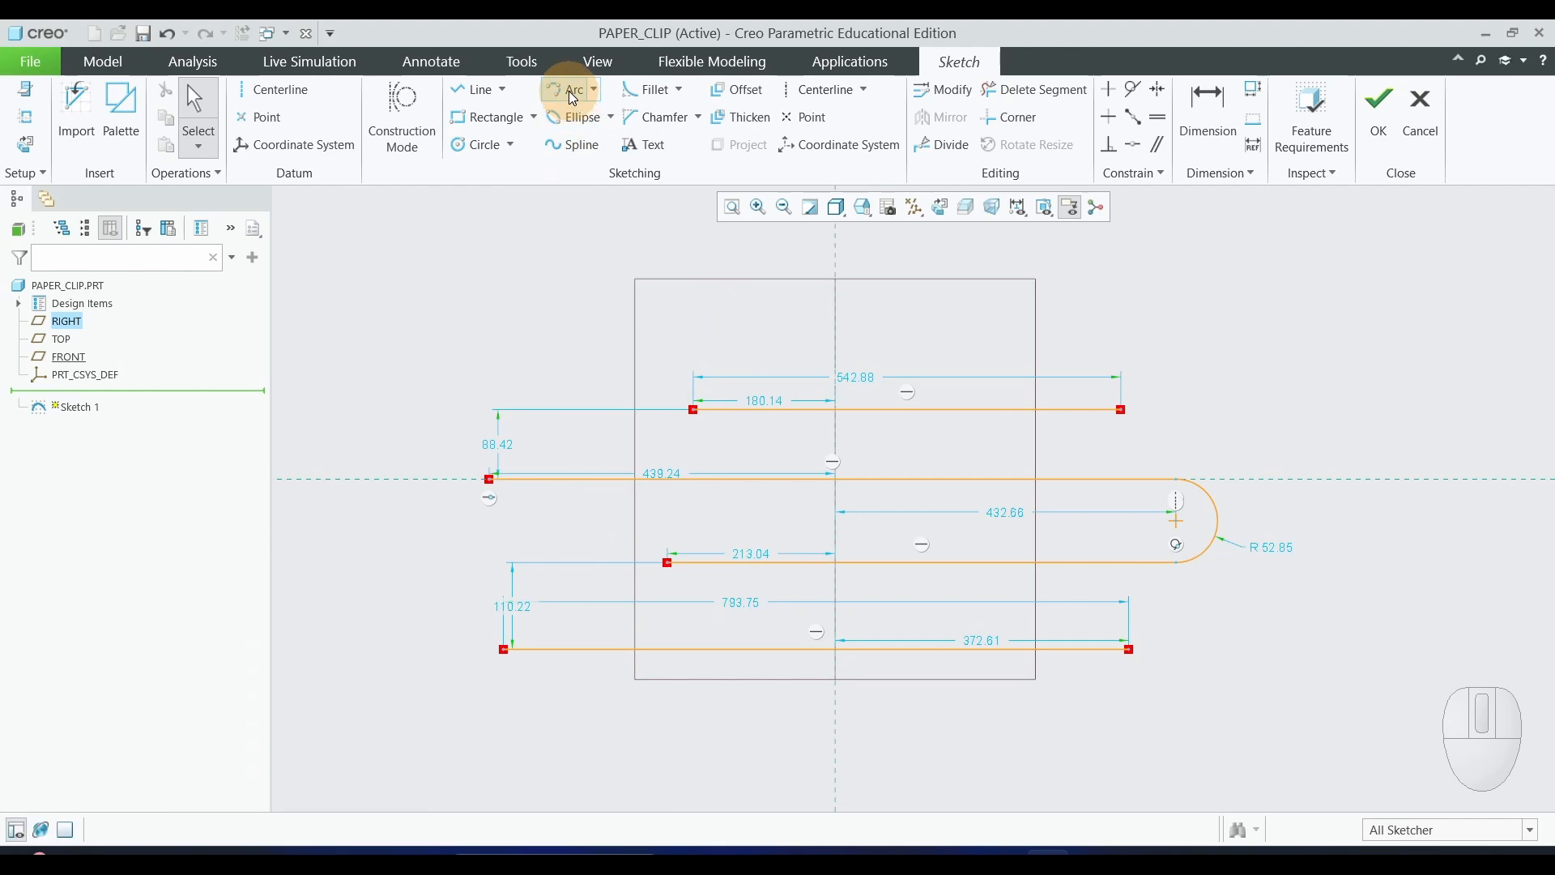
click(568, 90)
click(488, 479)
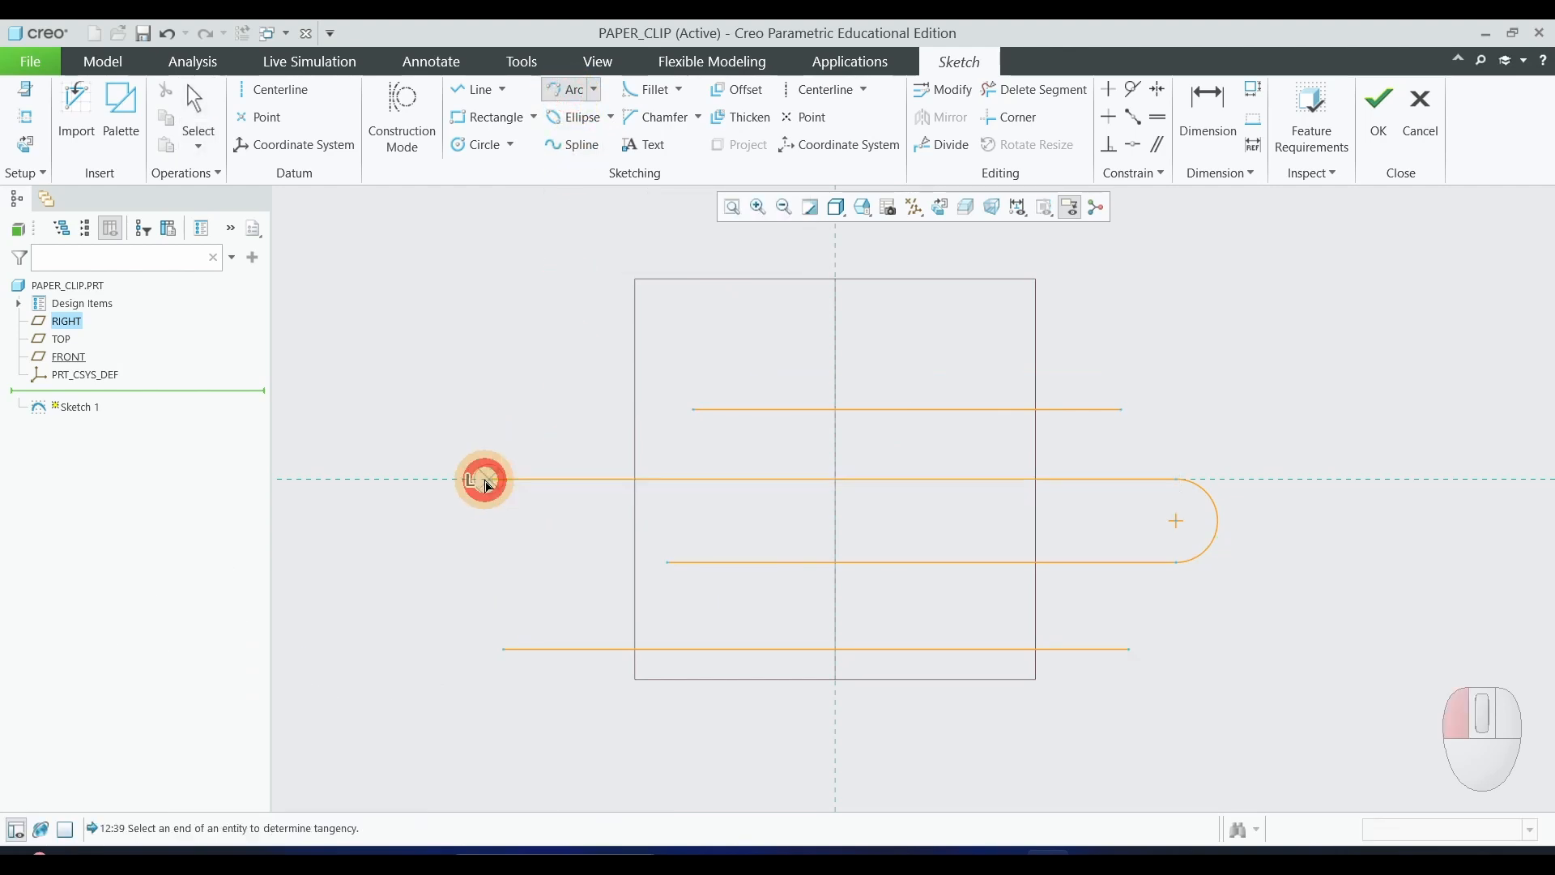
click(490, 651)
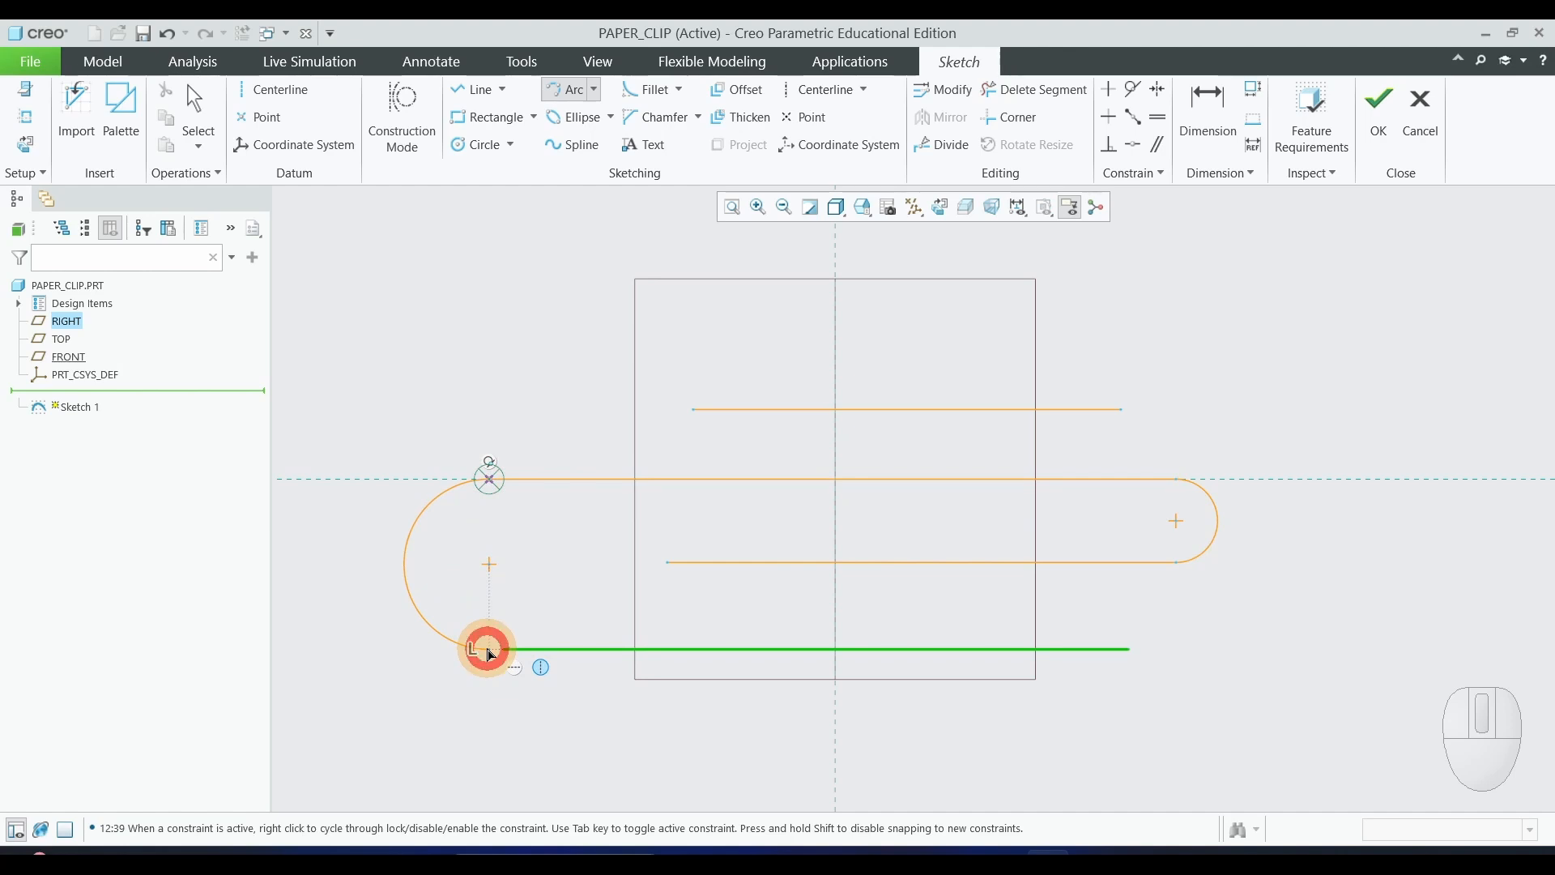
middle_click(614, 734)
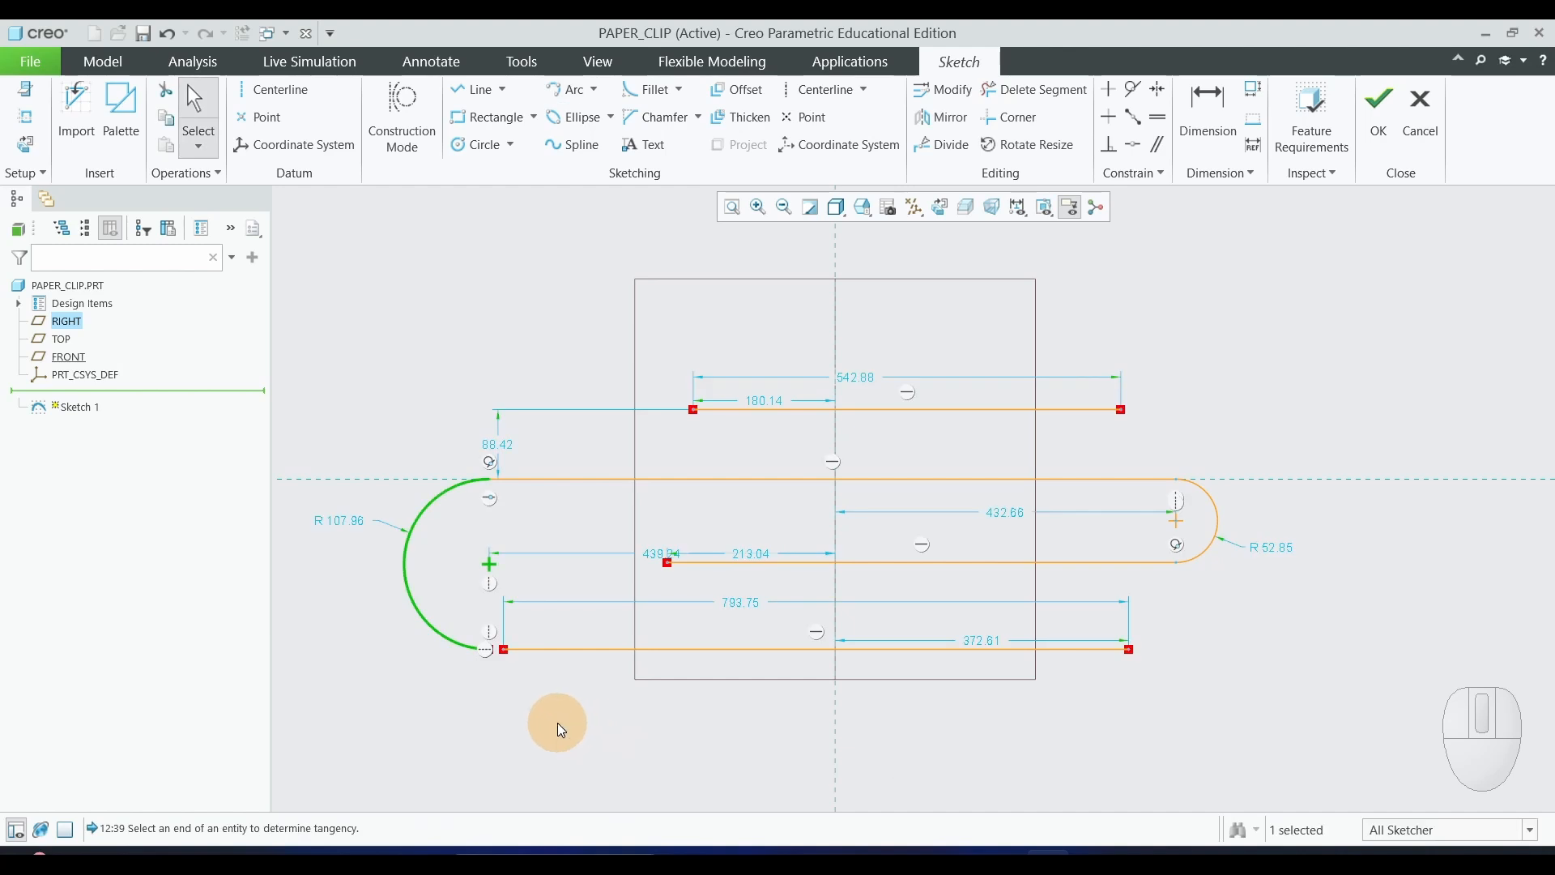
Join the left-hand arc's lower end to the lowest line with a Corner trim
scroll(547, 703, down, 3)
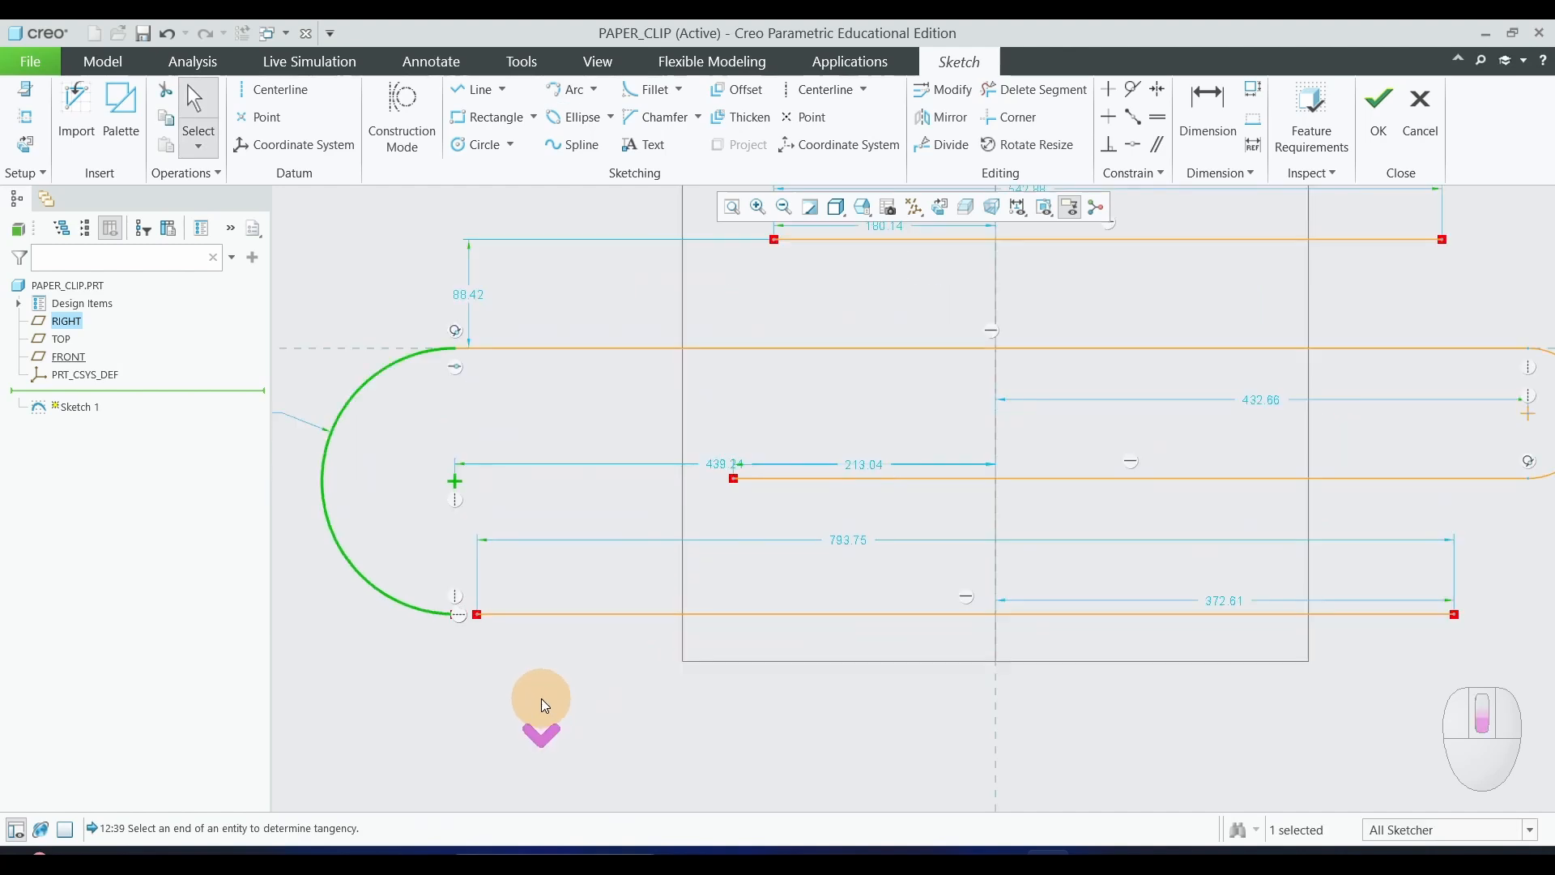
click(1009, 116)
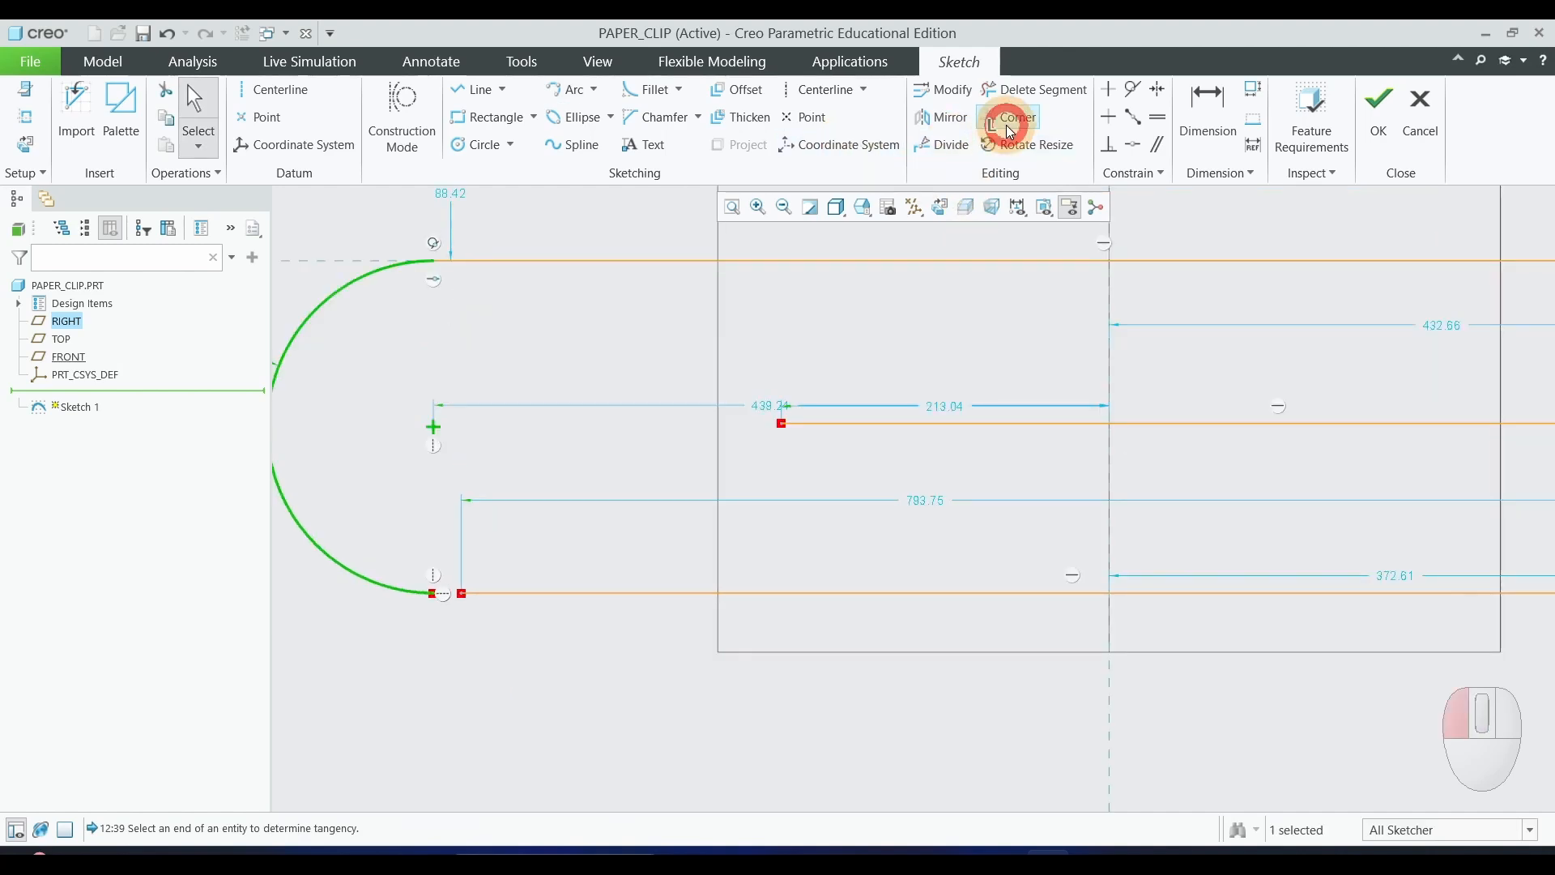
click(415, 591)
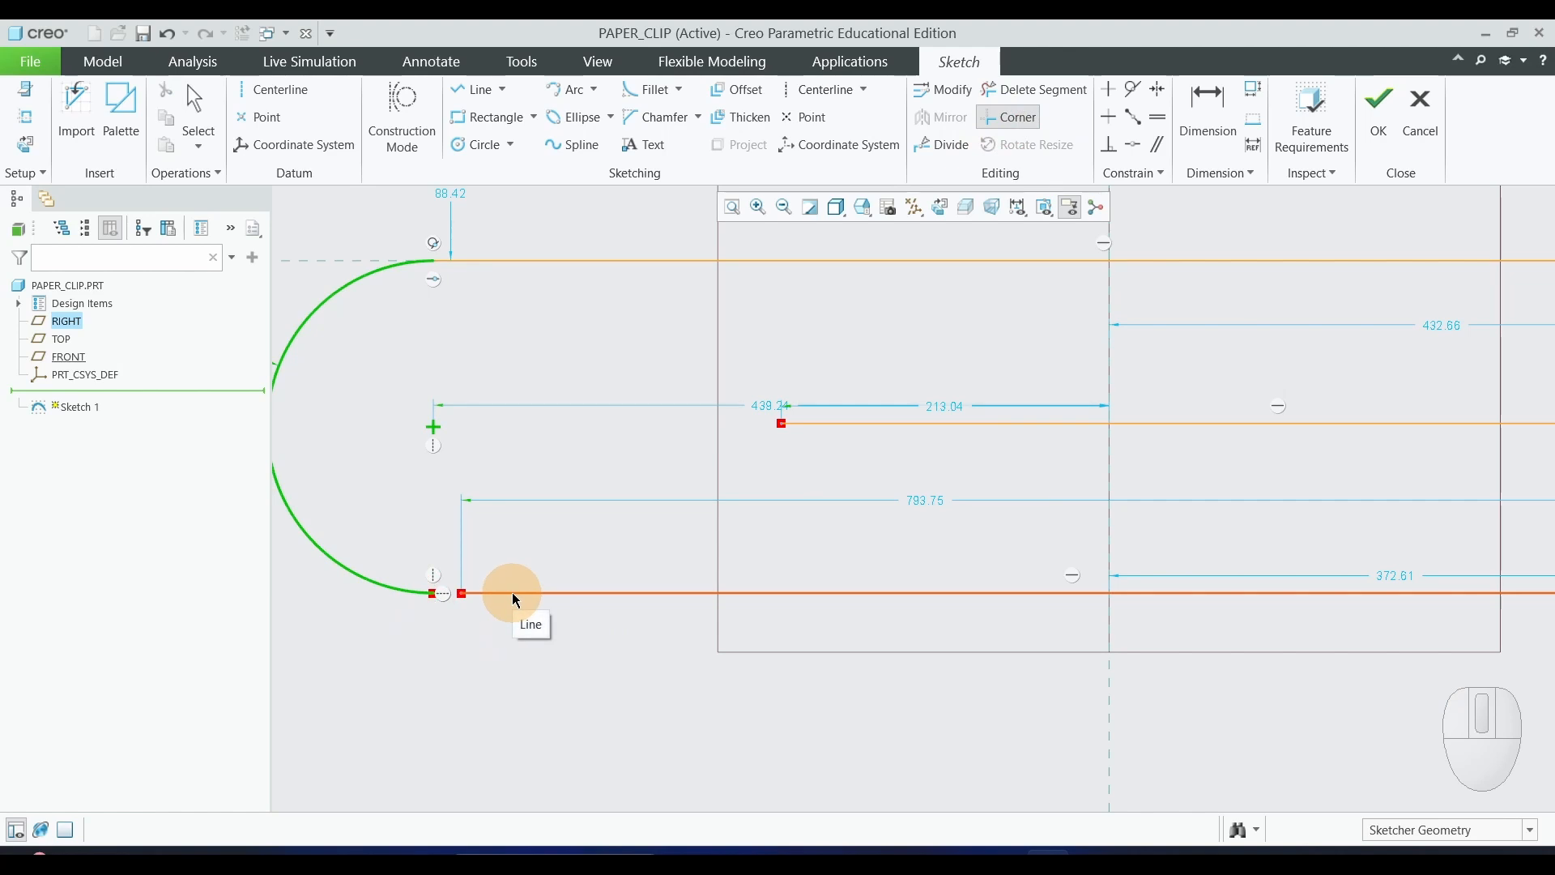
click(512, 592)
scroll(504, 680, up, 2)
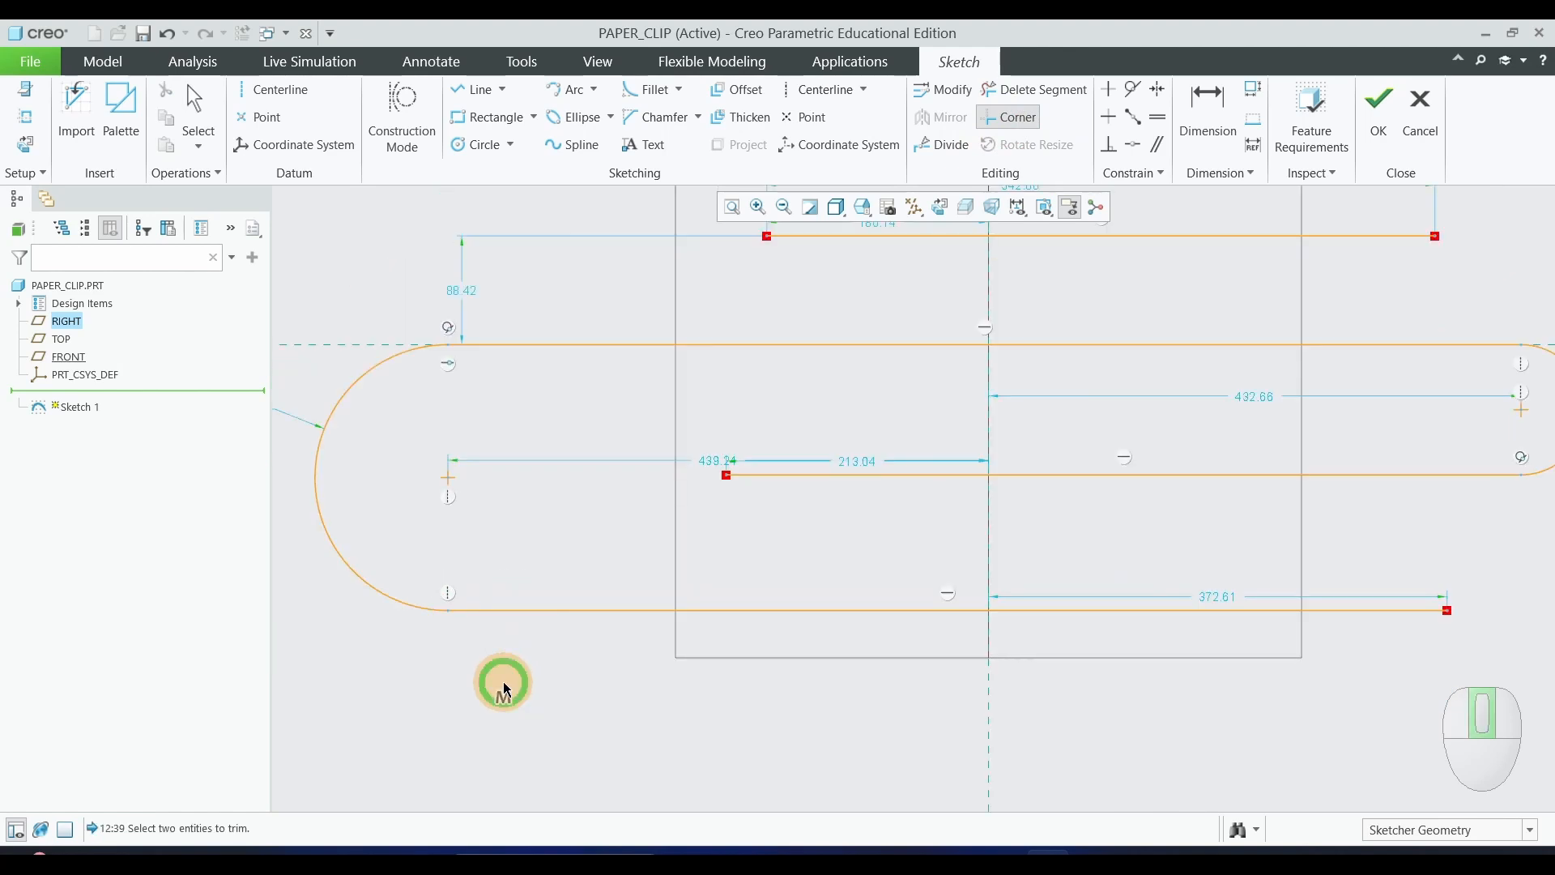
middle_click(503, 682)
Draw a tangent arc of about radius 141 from the uppermost line's right end around to just above the lowest line's right end
scroll(503, 676, up, 2)
scroll(1030, 614, down, 1)
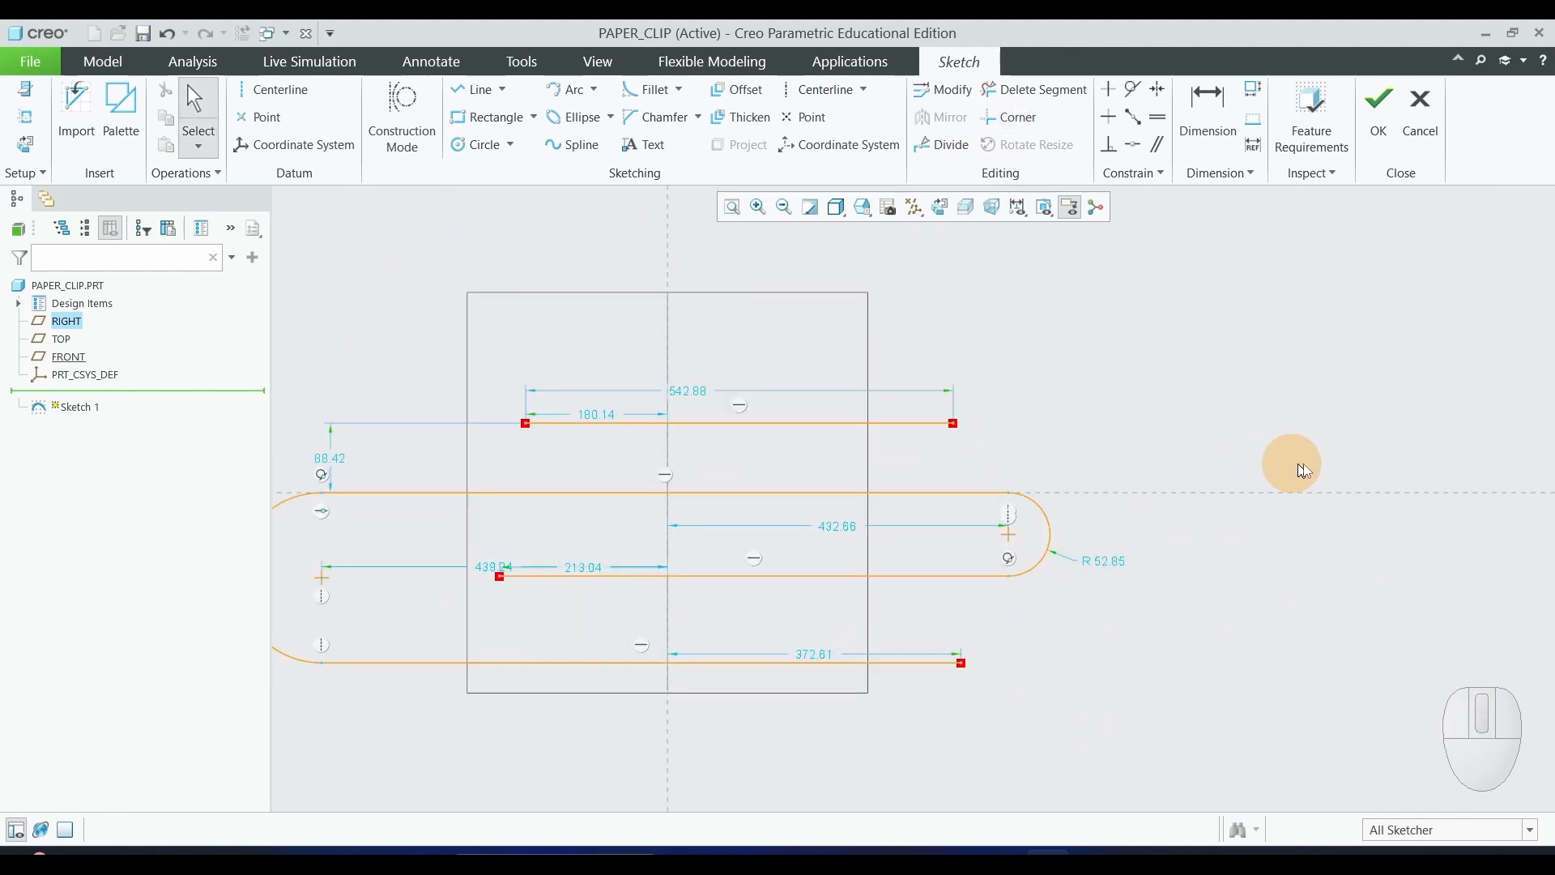
click(569, 92)
click(953, 423)
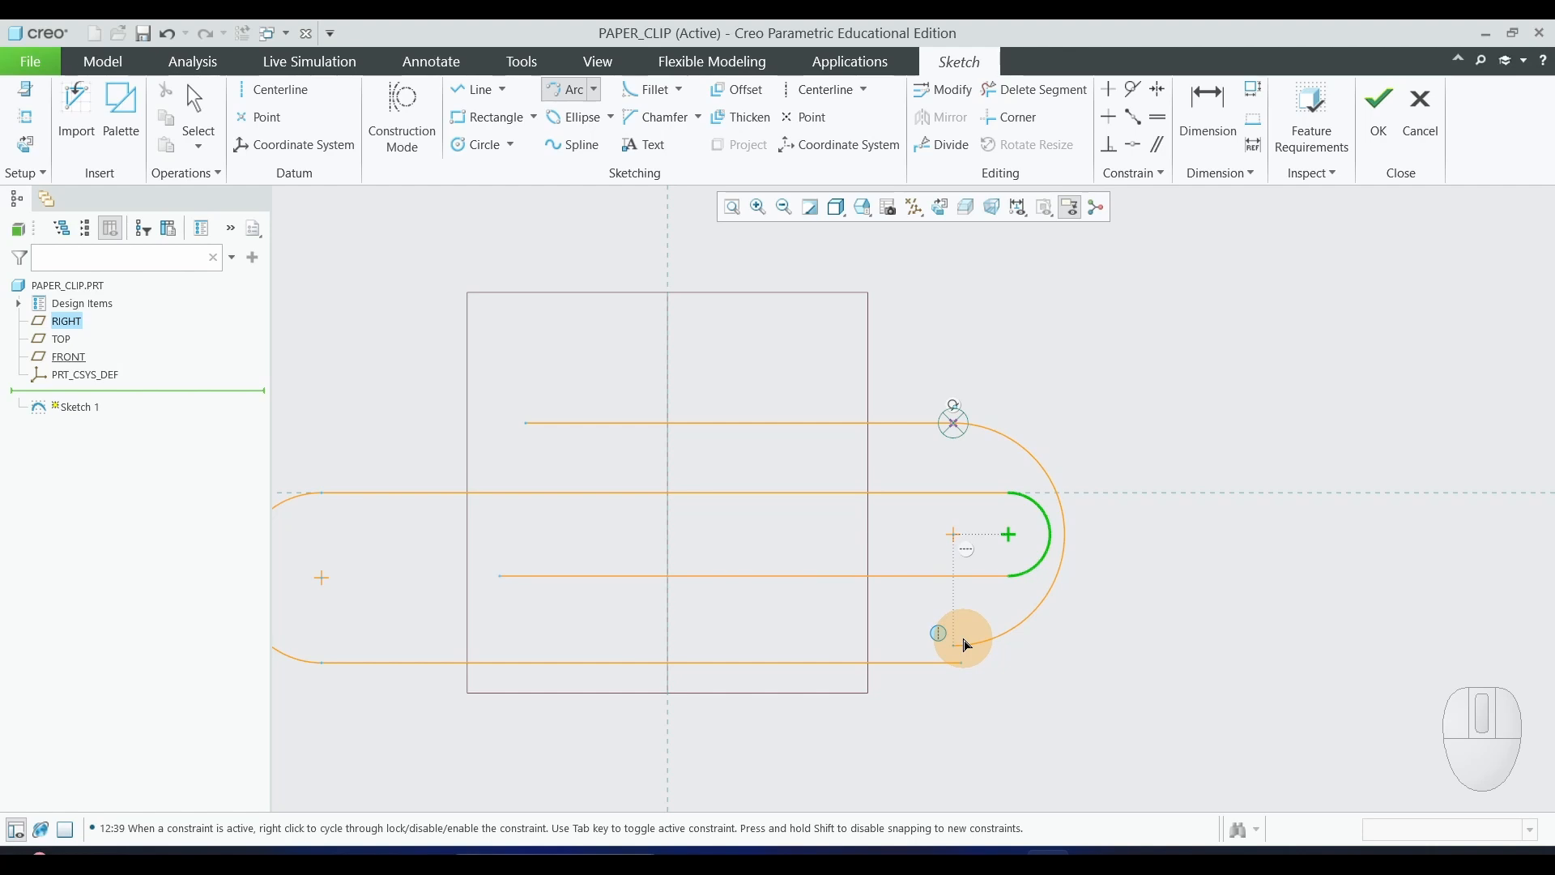
click(963, 639)
middle_click(1157, 665)
Apply a Tangent constraint between the lowest line and the large right-hand arc
scroll(965, 647, down, 4)
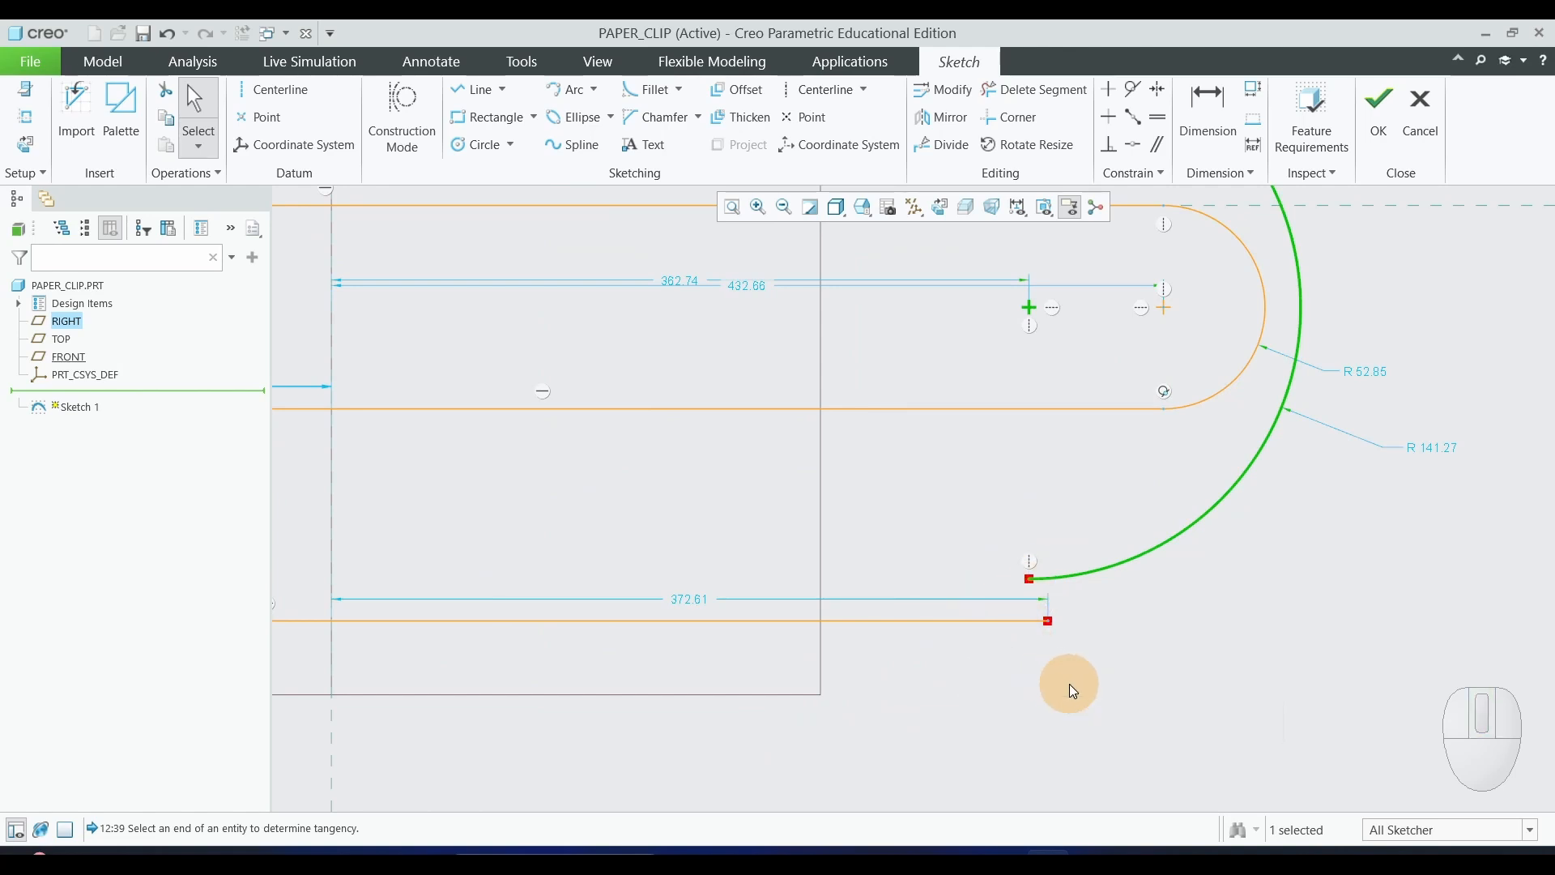
click(1132, 91)
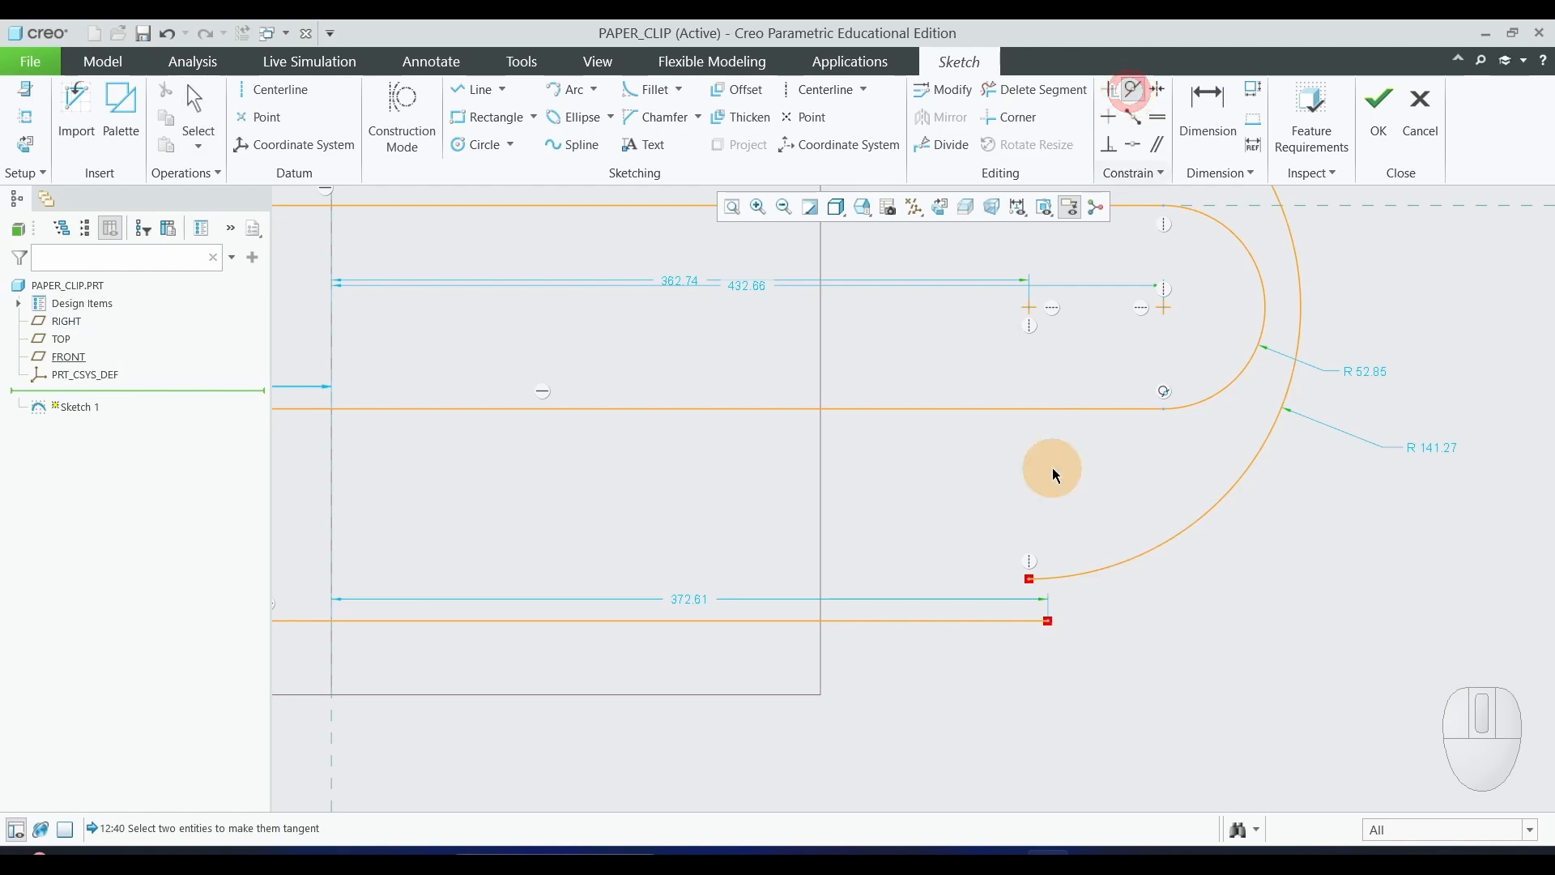
click(940, 624)
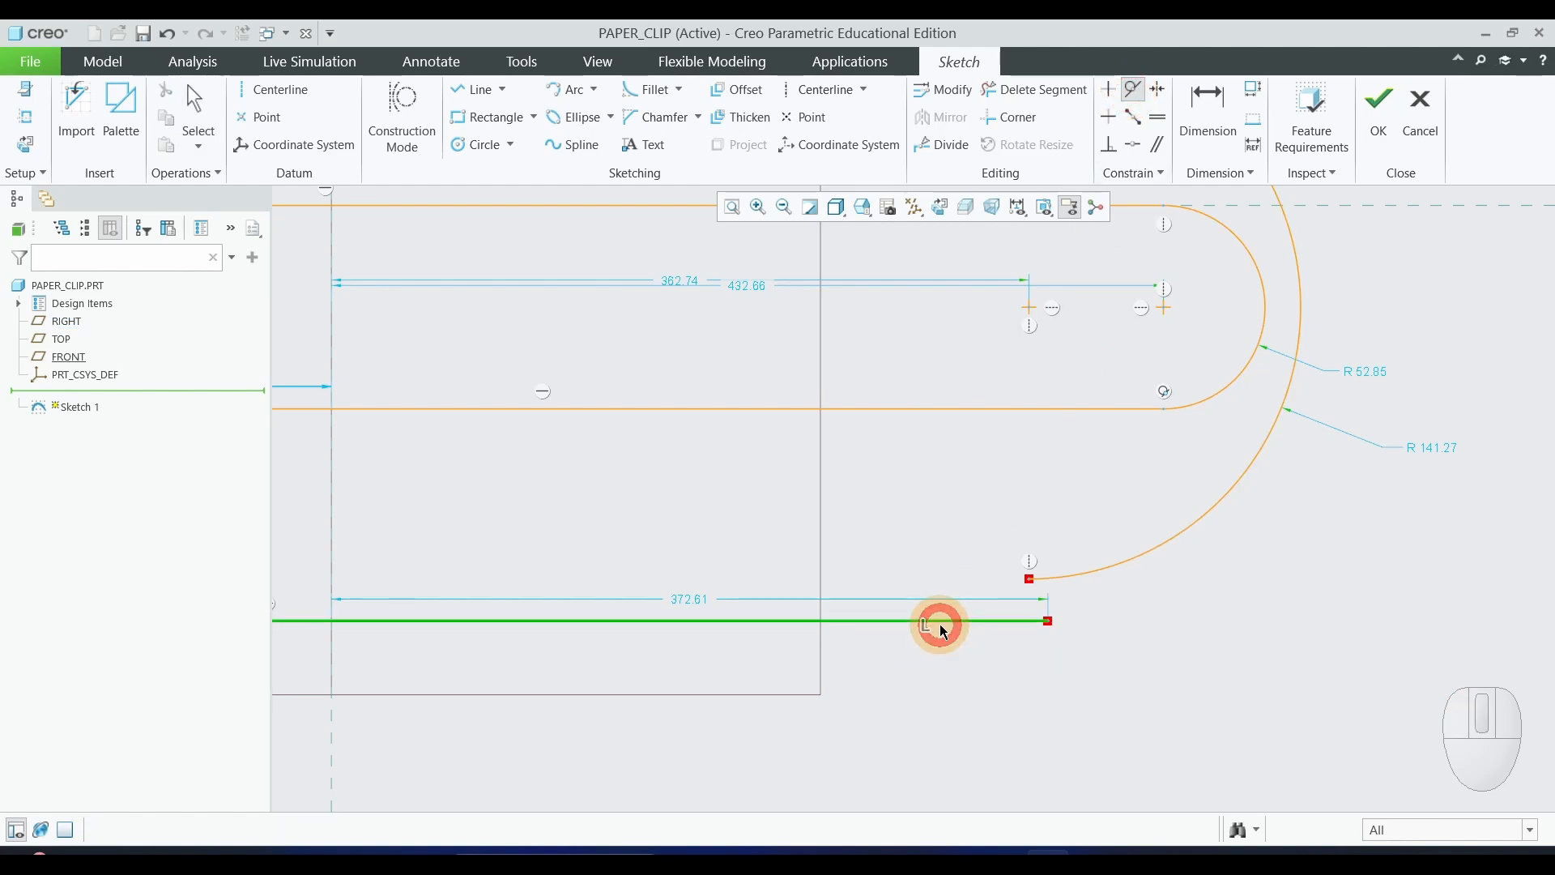
click(1055, 582)
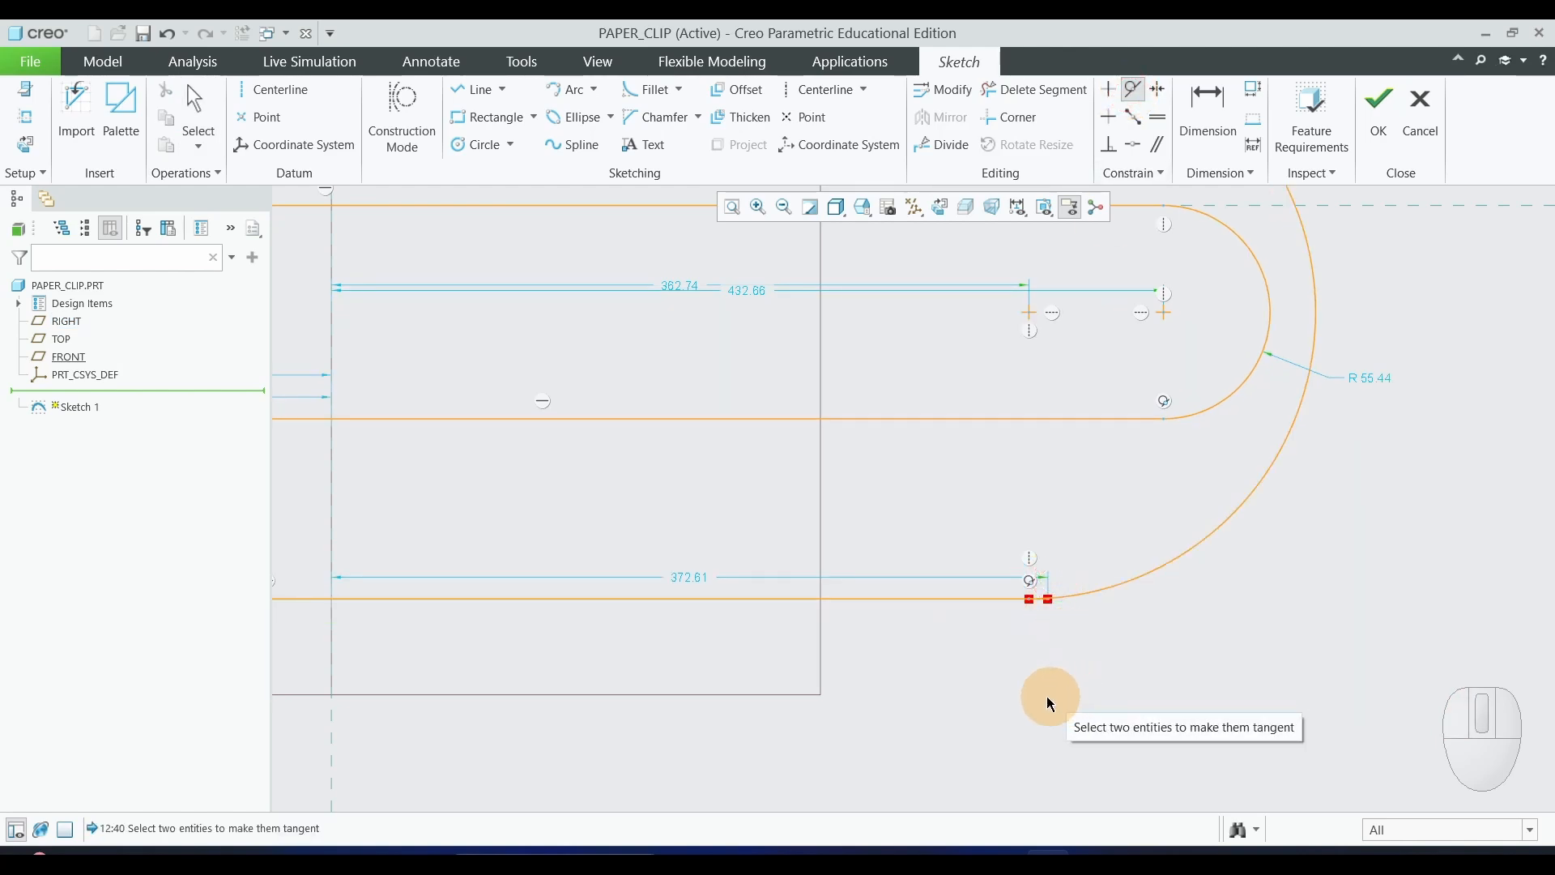
scroll(985, 625, down, 3)
middle_click(1139, 618)
Trim the lowest line and the large right-hand arc to each other with a Corner trim at their tangent point
scroll(1217, 543, down, 3)
scroll(1247, 681, up, 1)
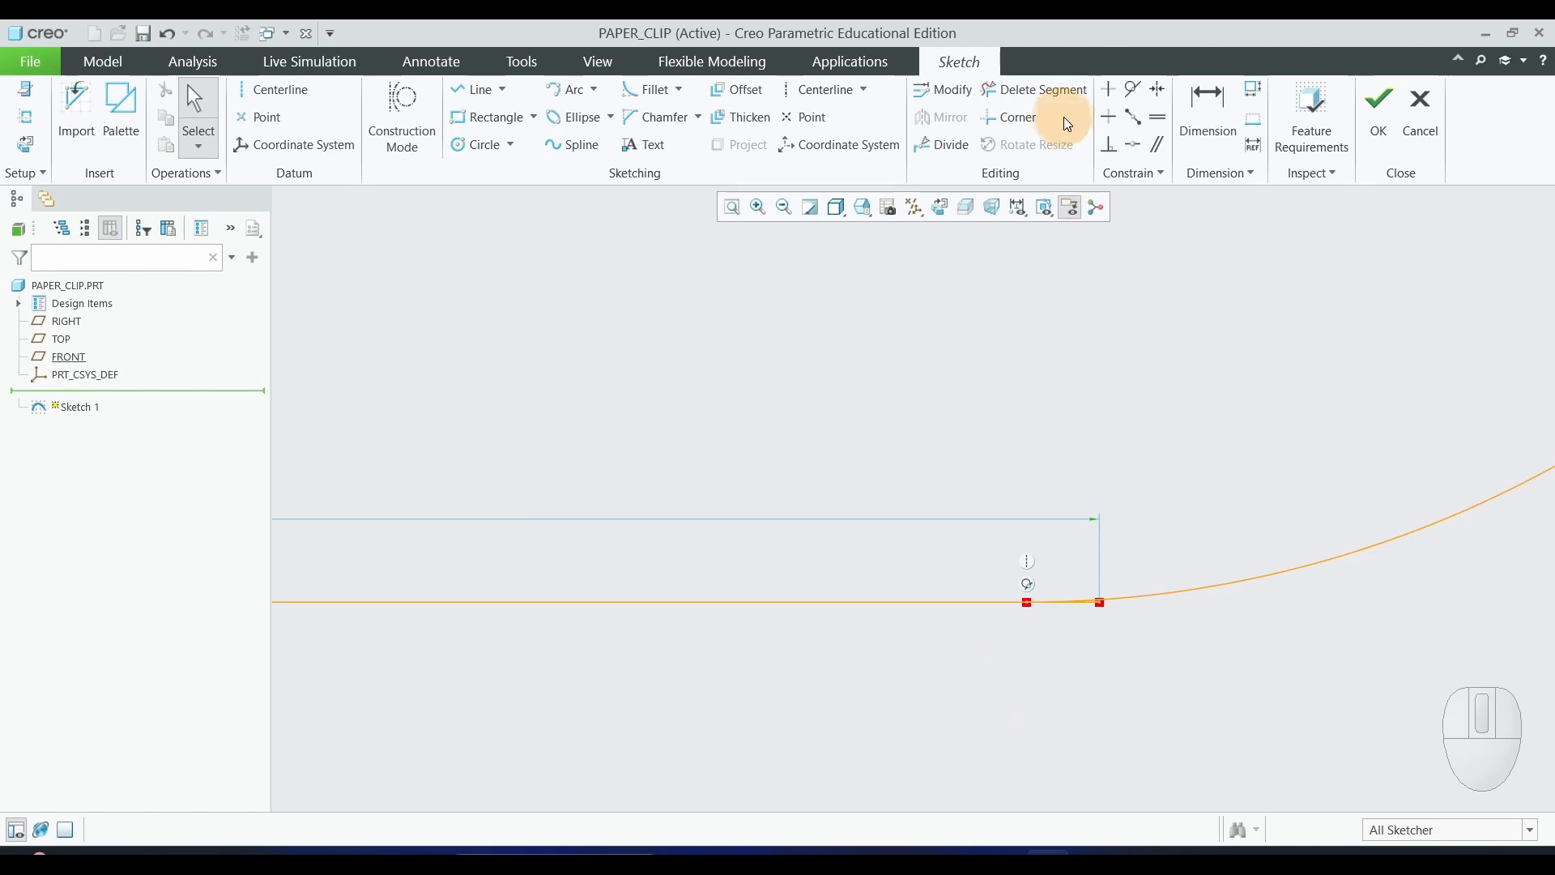
click(1035, 119)
scroll(839, 629, down, 1)
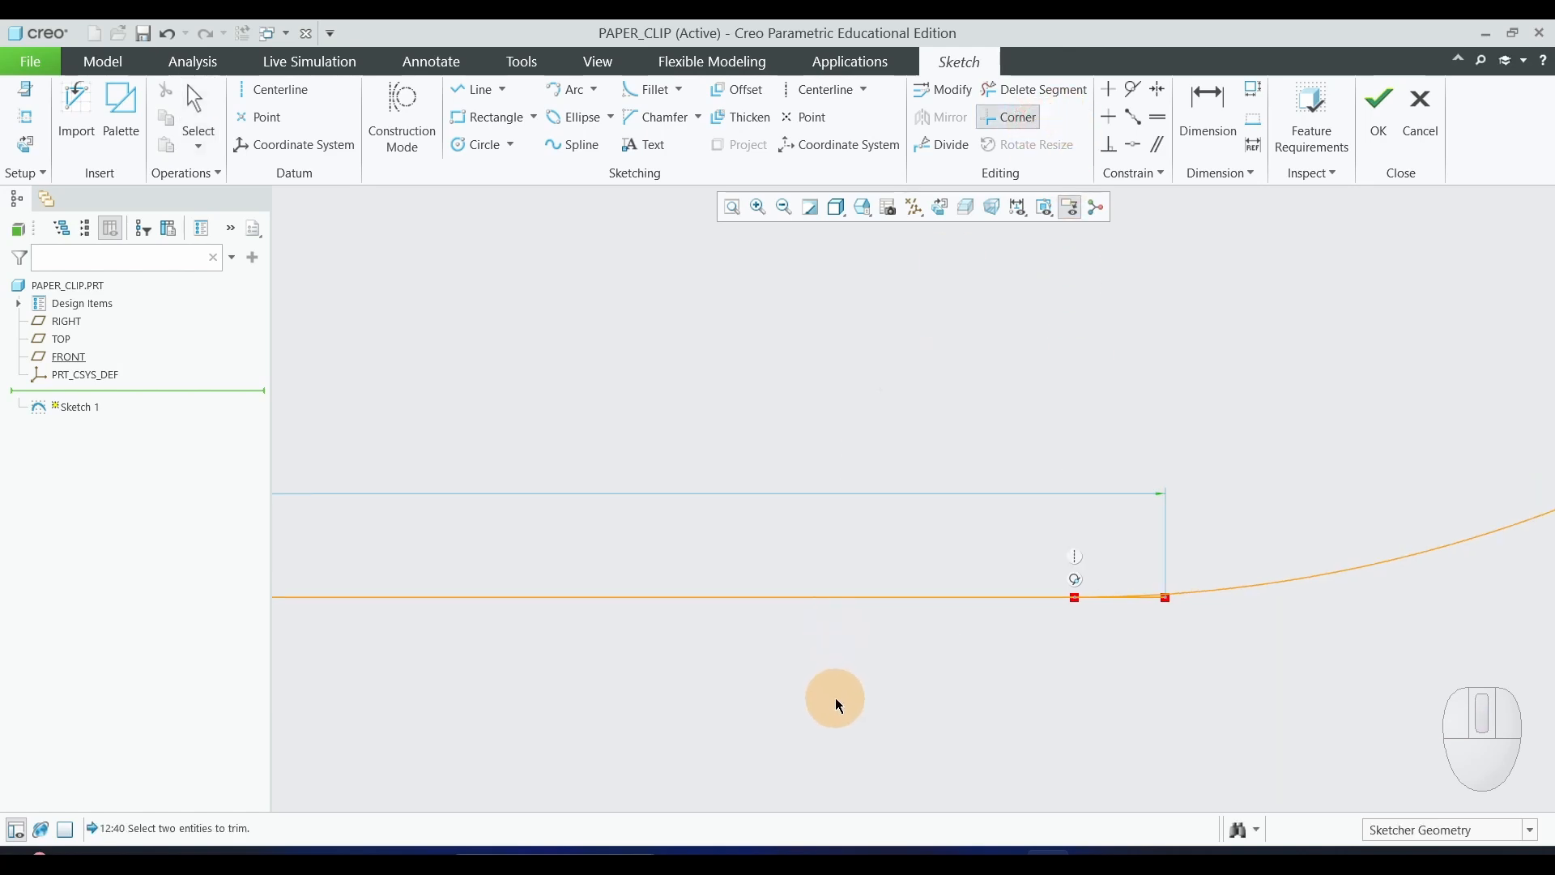
click(857, 600)
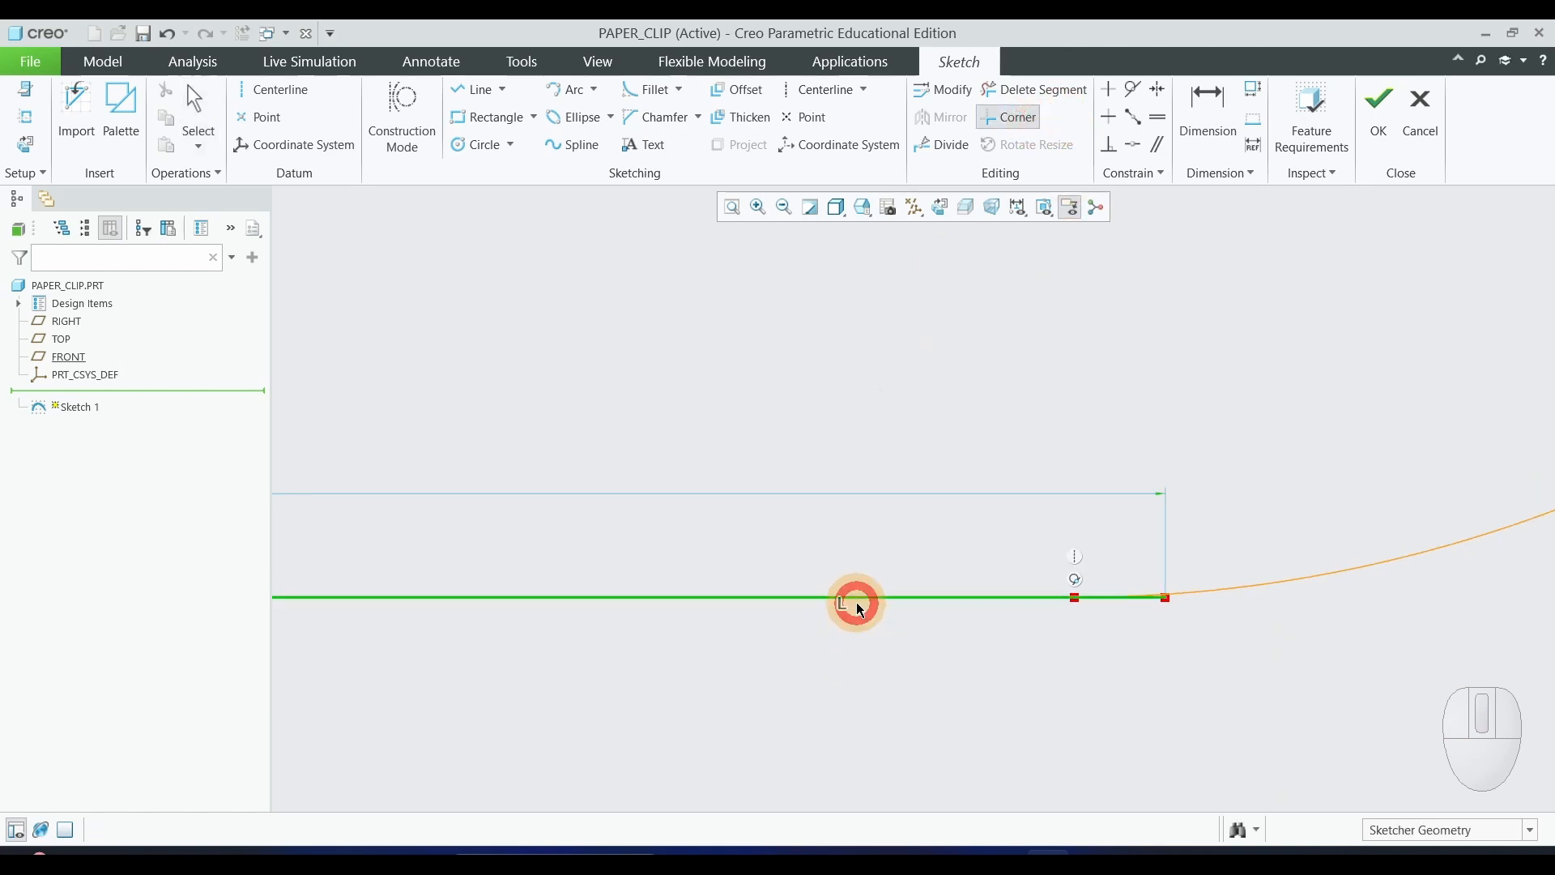
click(1319, 569)
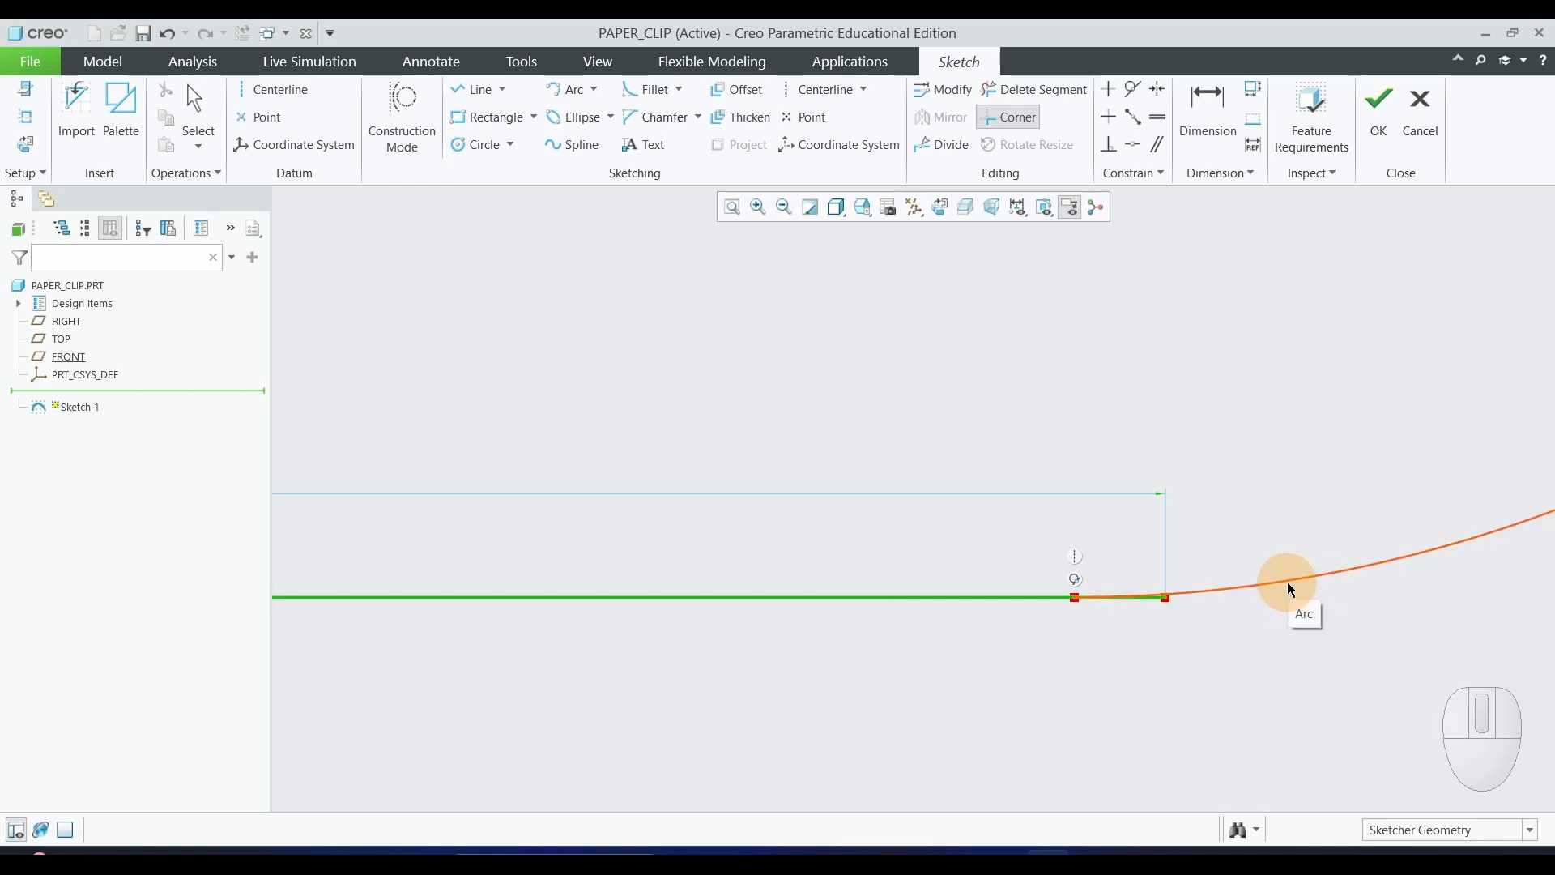
click(1286, 580)
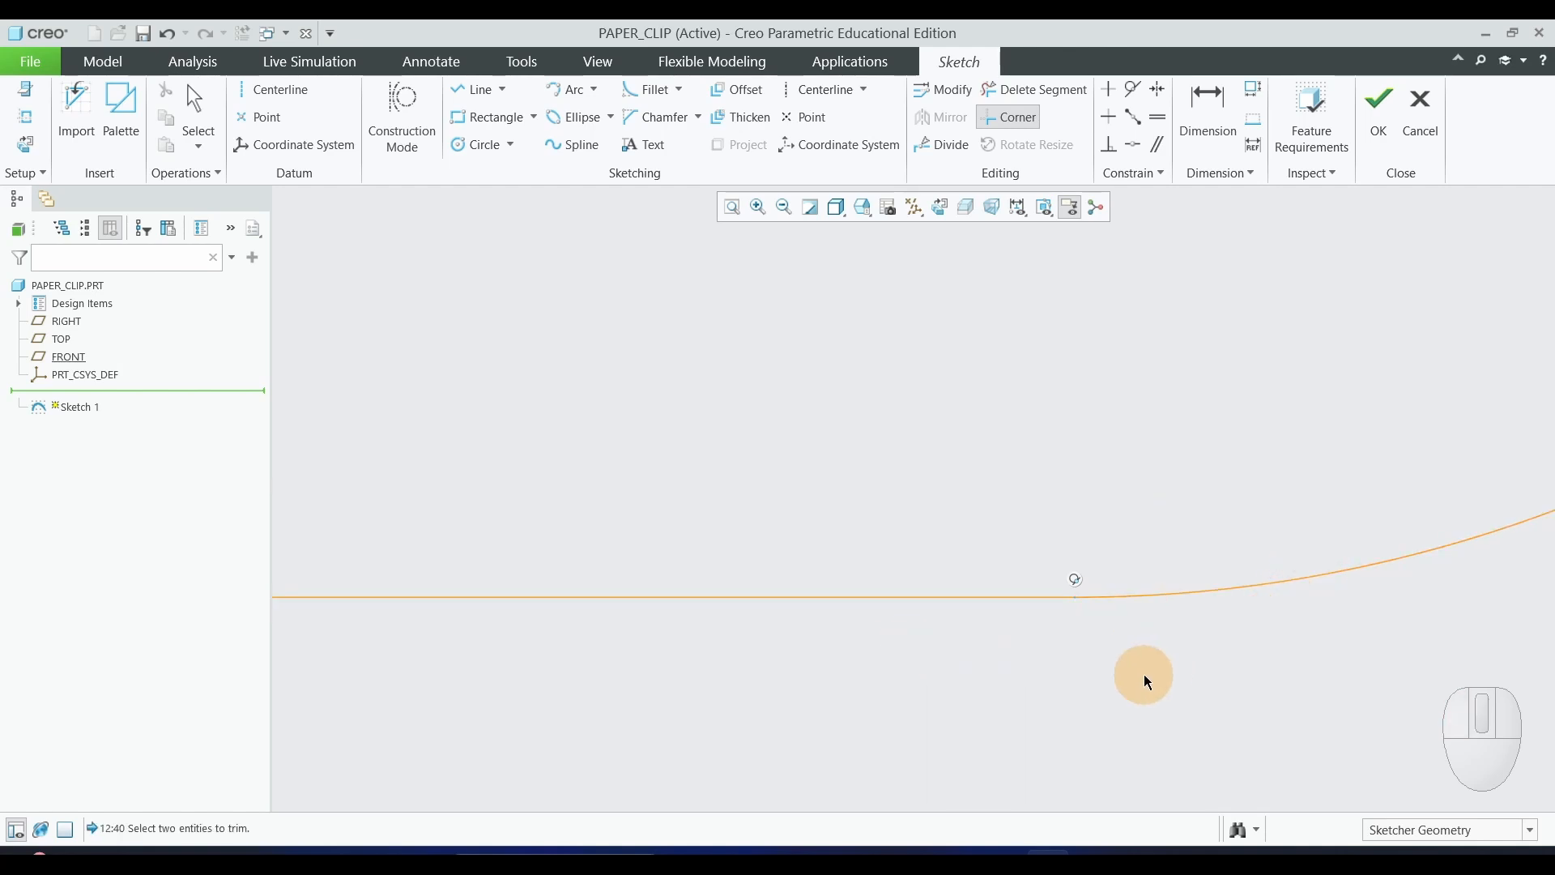
scroll(1143, 674, down, 1)
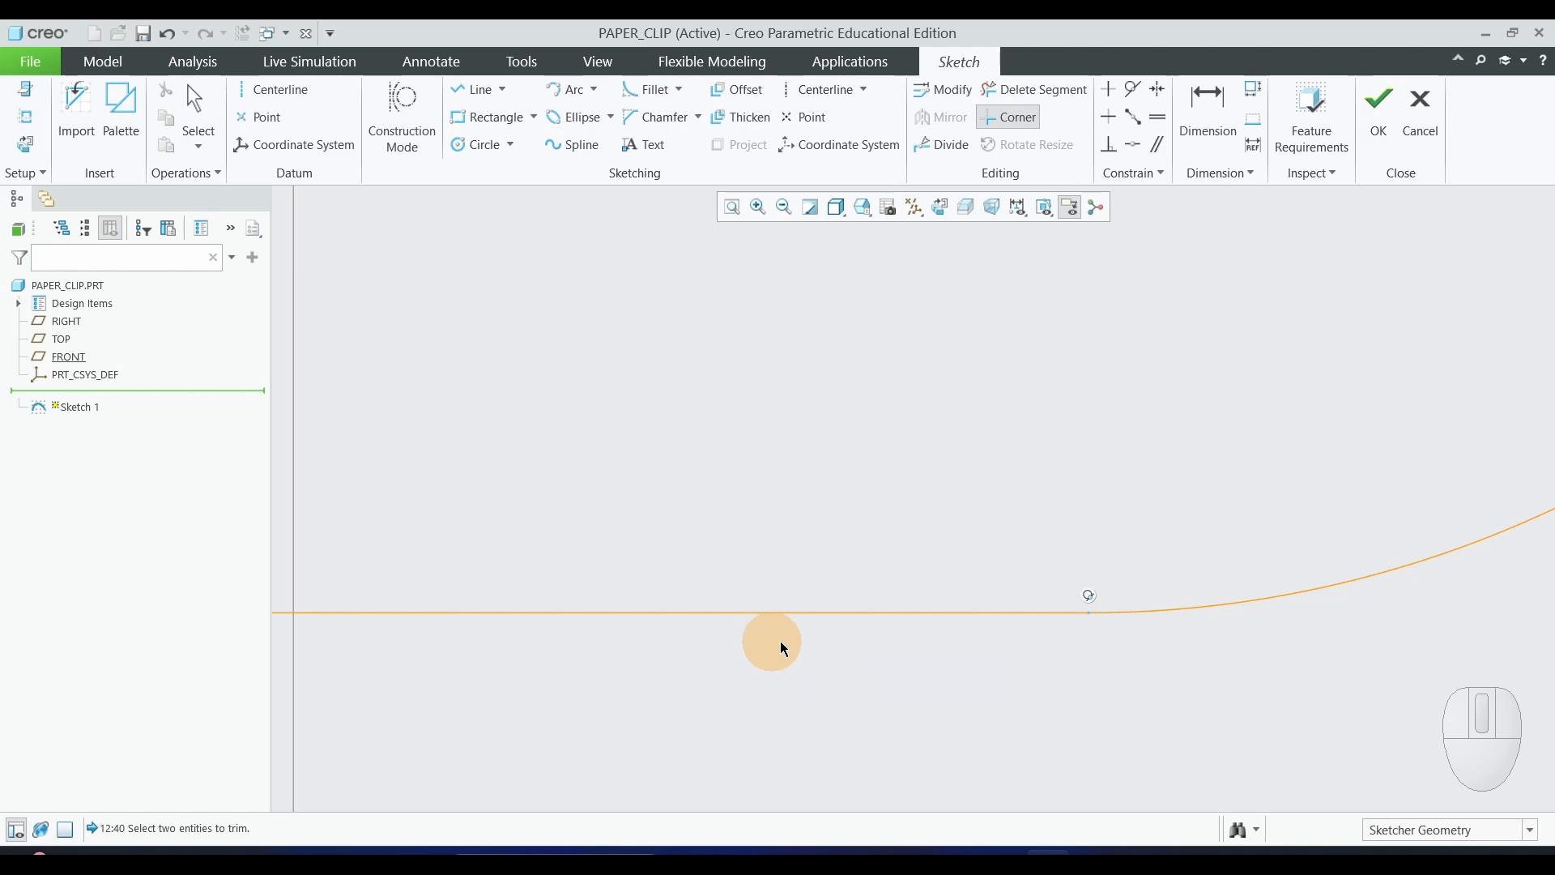
scroll(1072, 664, up, 8)
scroll(1328, 674, up, 2)
middle_click(1057, 753)
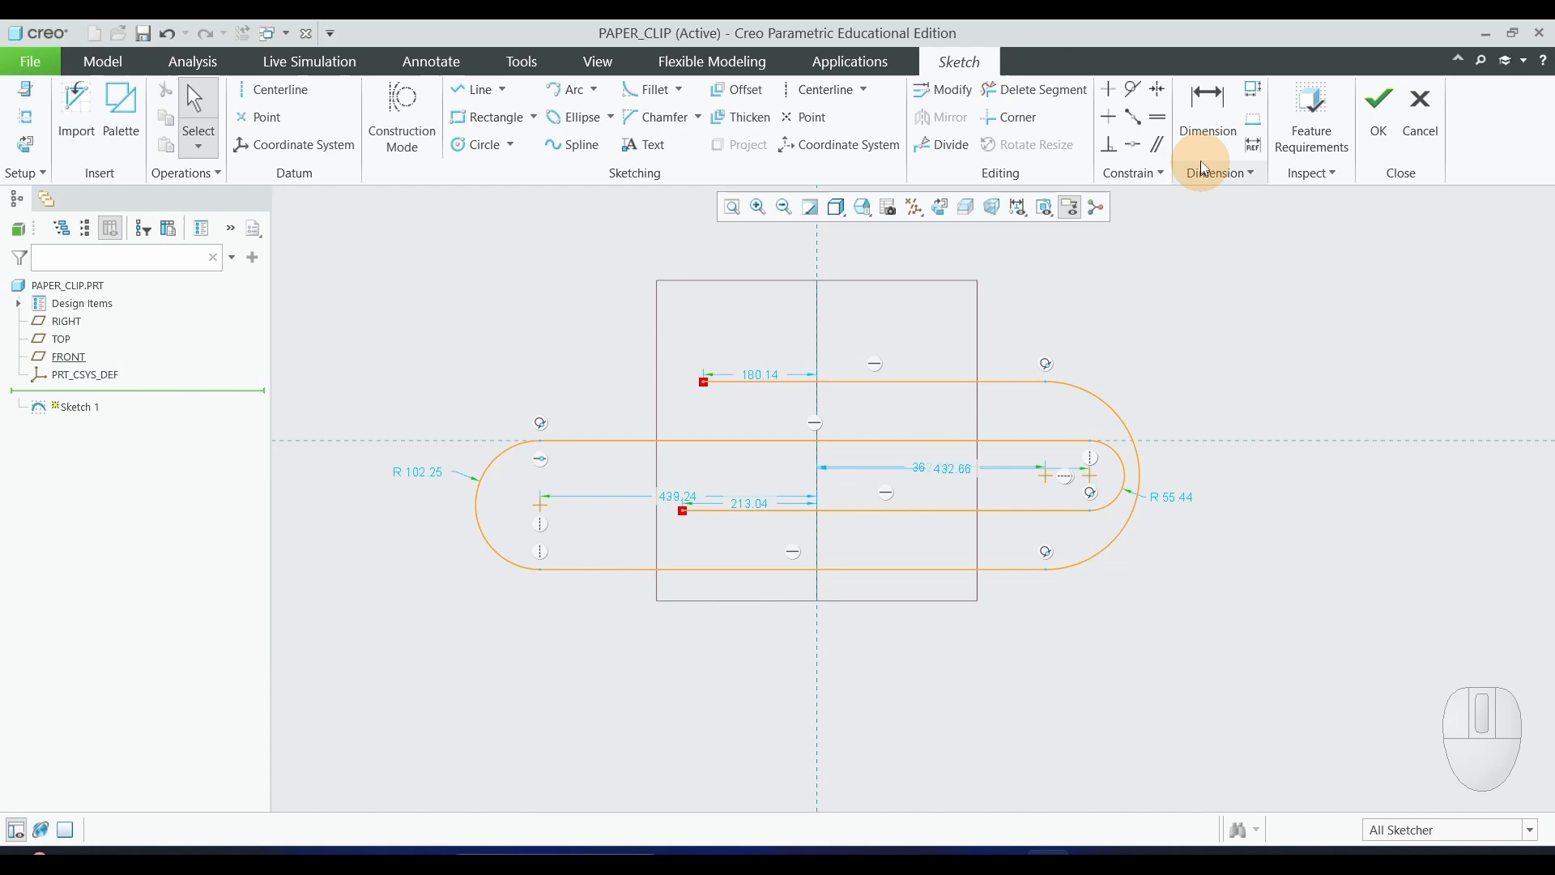
Dimension the overall horizontal distance between the outer edges of the left-hand arc and the large right-hand arc as 32
click(1207, 122)
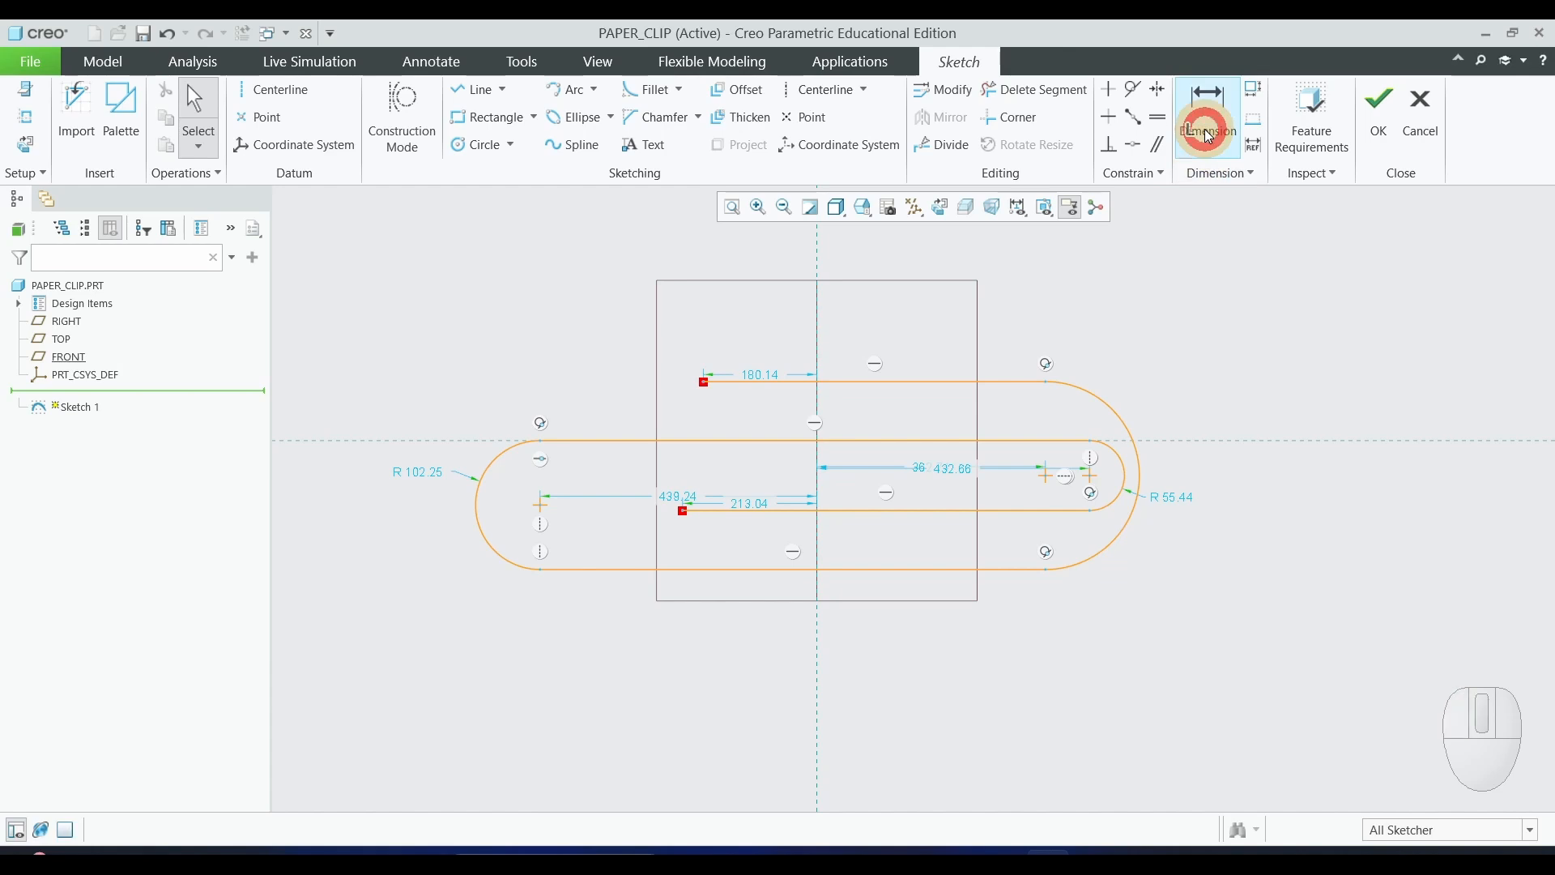
click(474, 505)
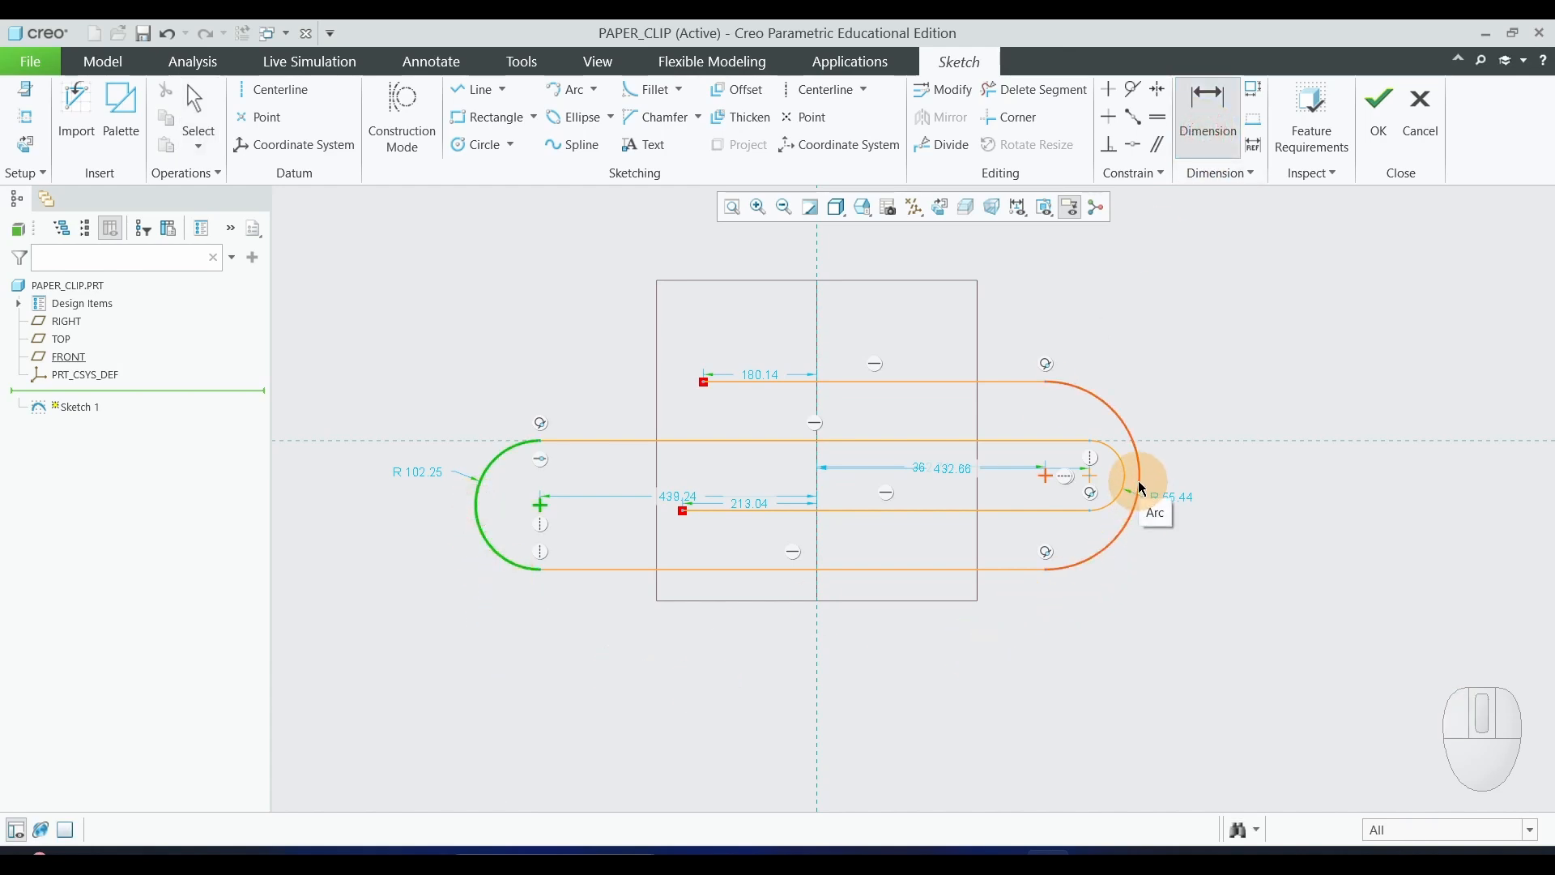
middle_click(720, 697)
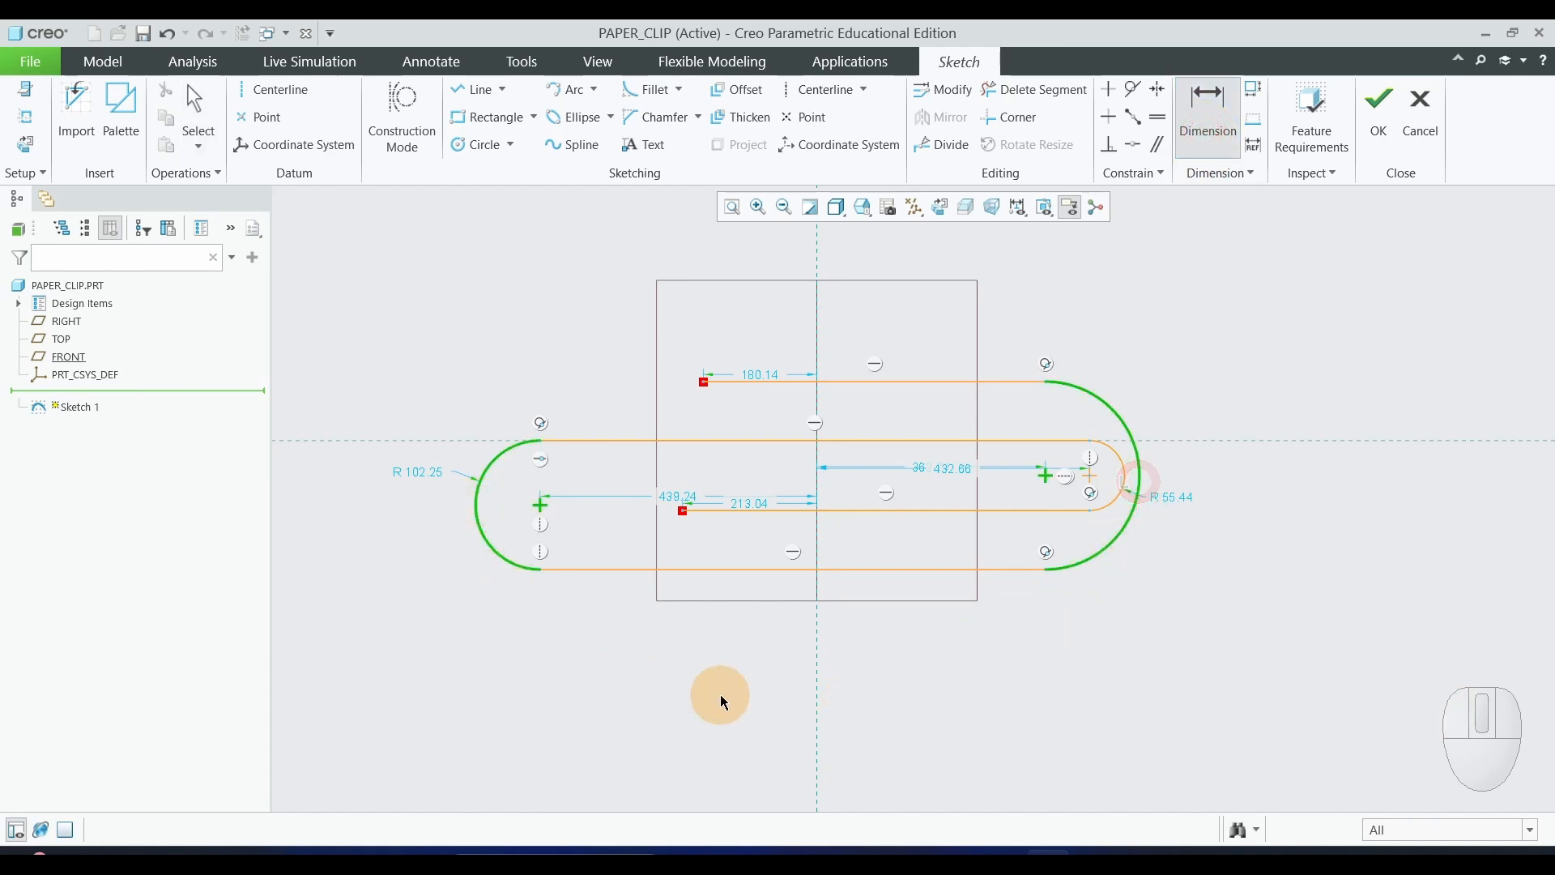
middle_click(794, 706)
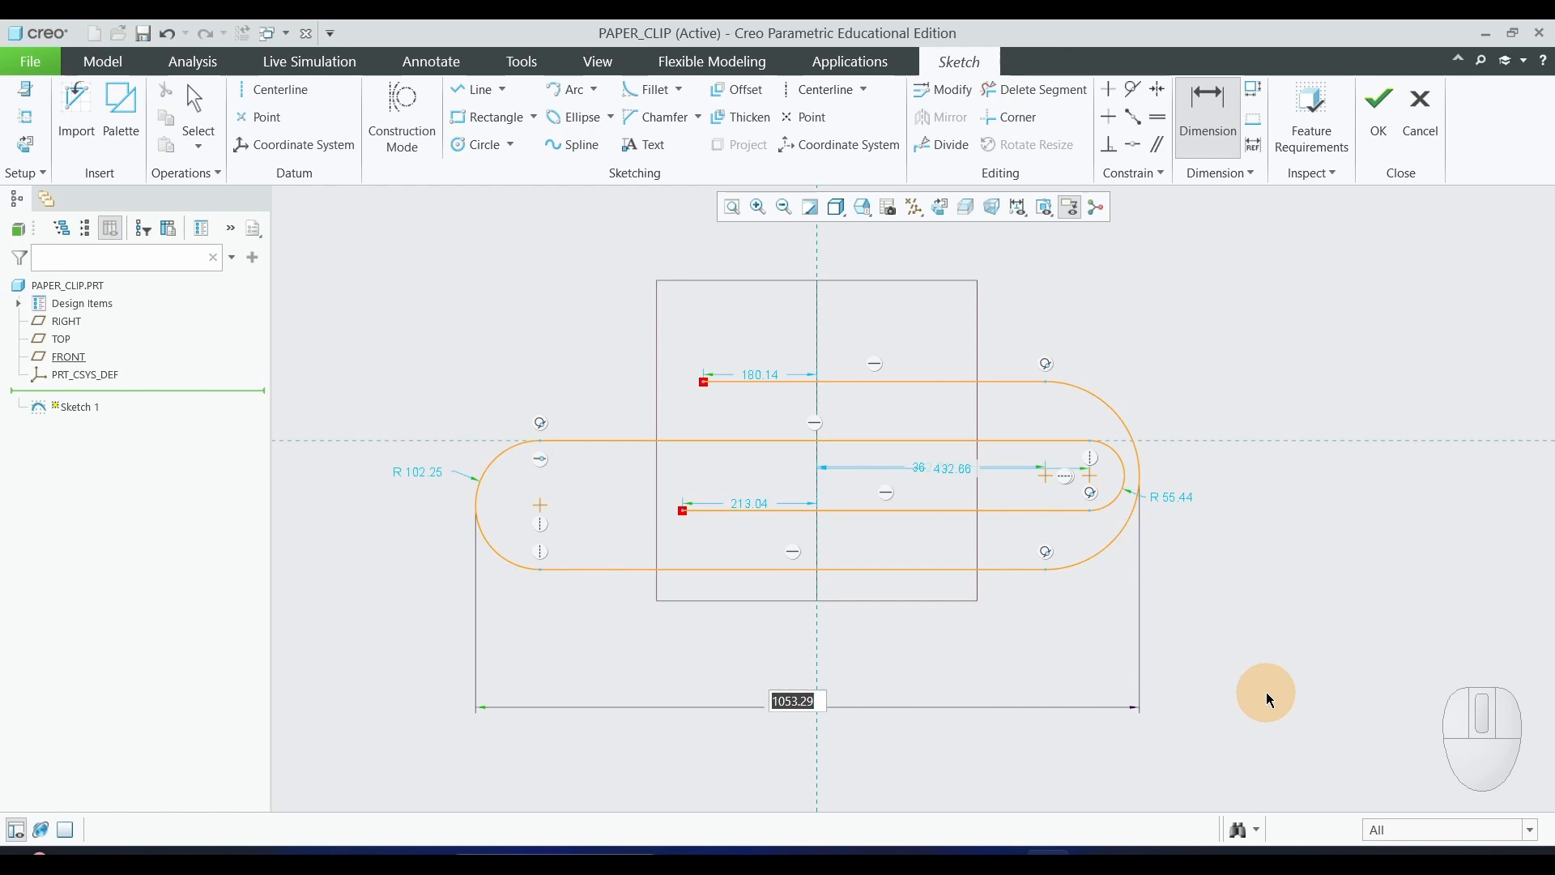
text(32)
middle_click(1265, 693)
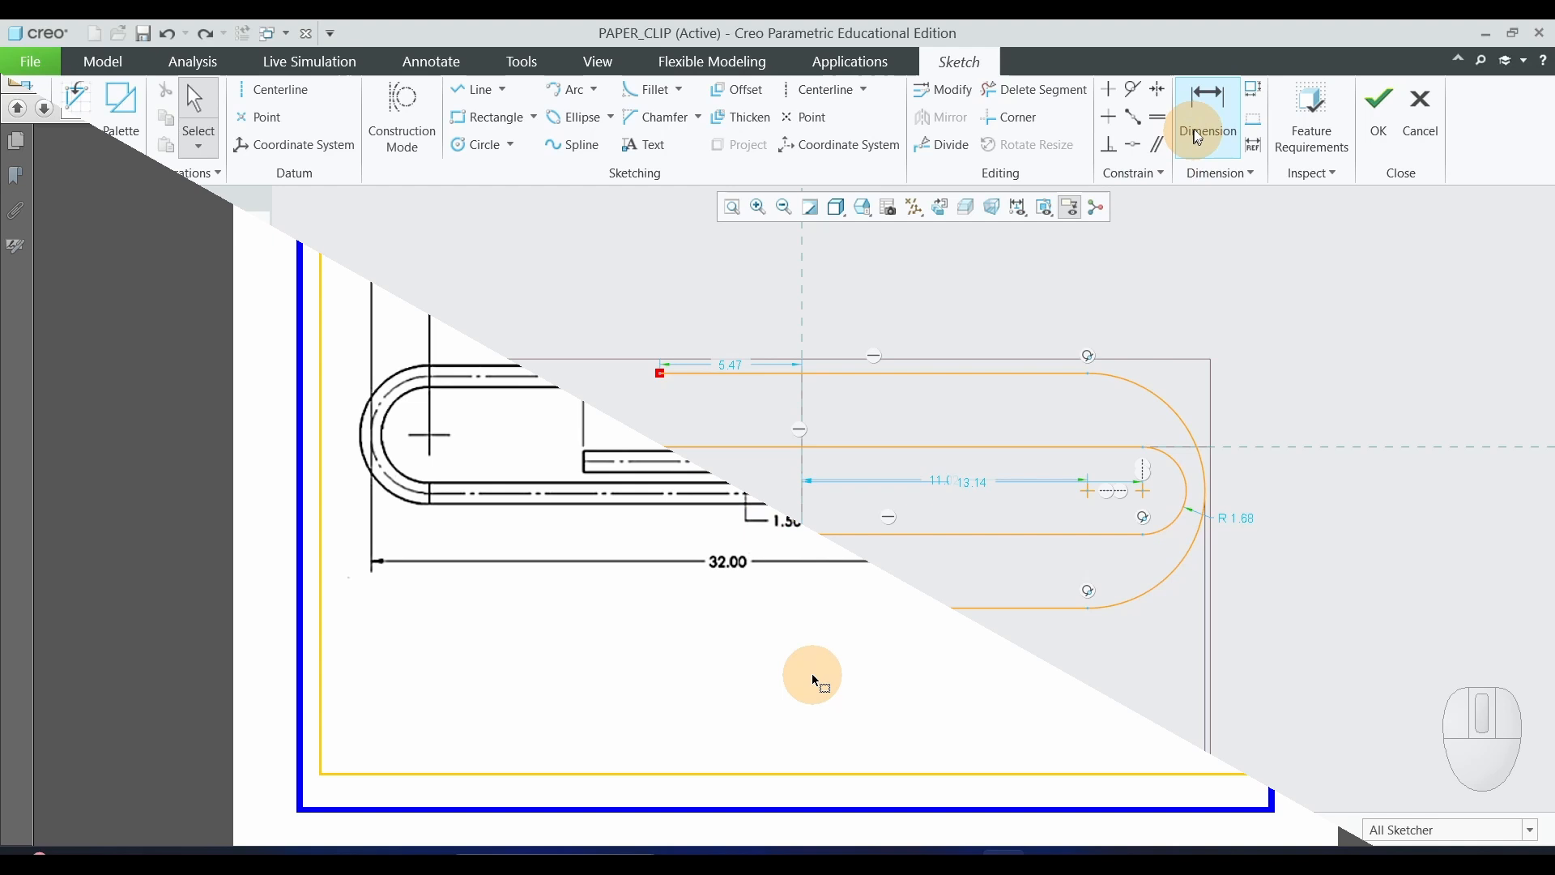
Dimension the vertical spacing between the uppermost line and the line on the horizontal reference as 1.5
click(1199, 132)
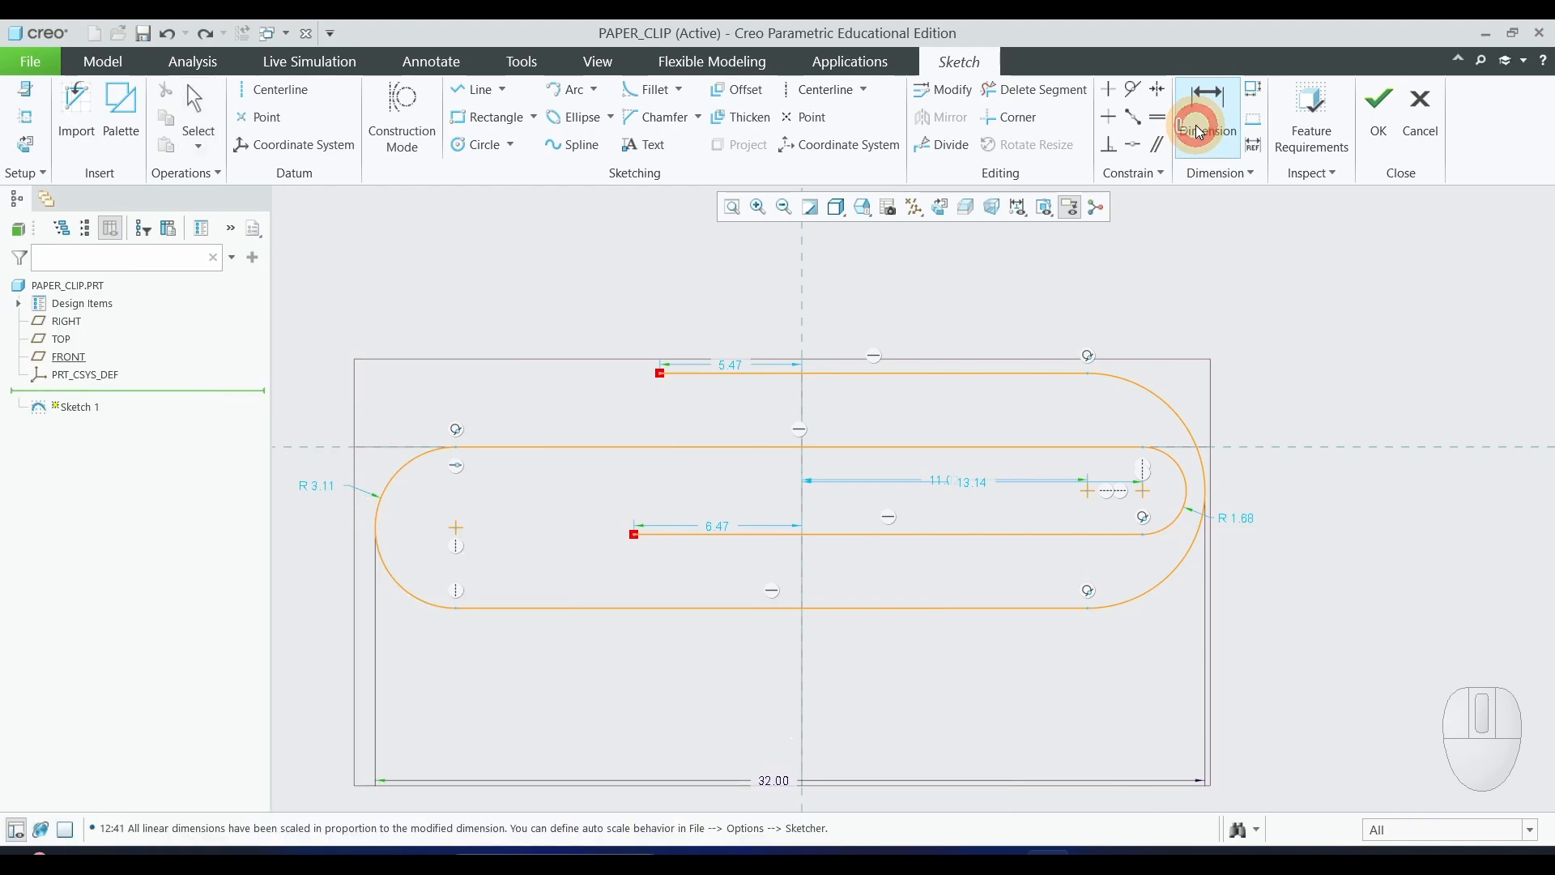
click(889, 371)
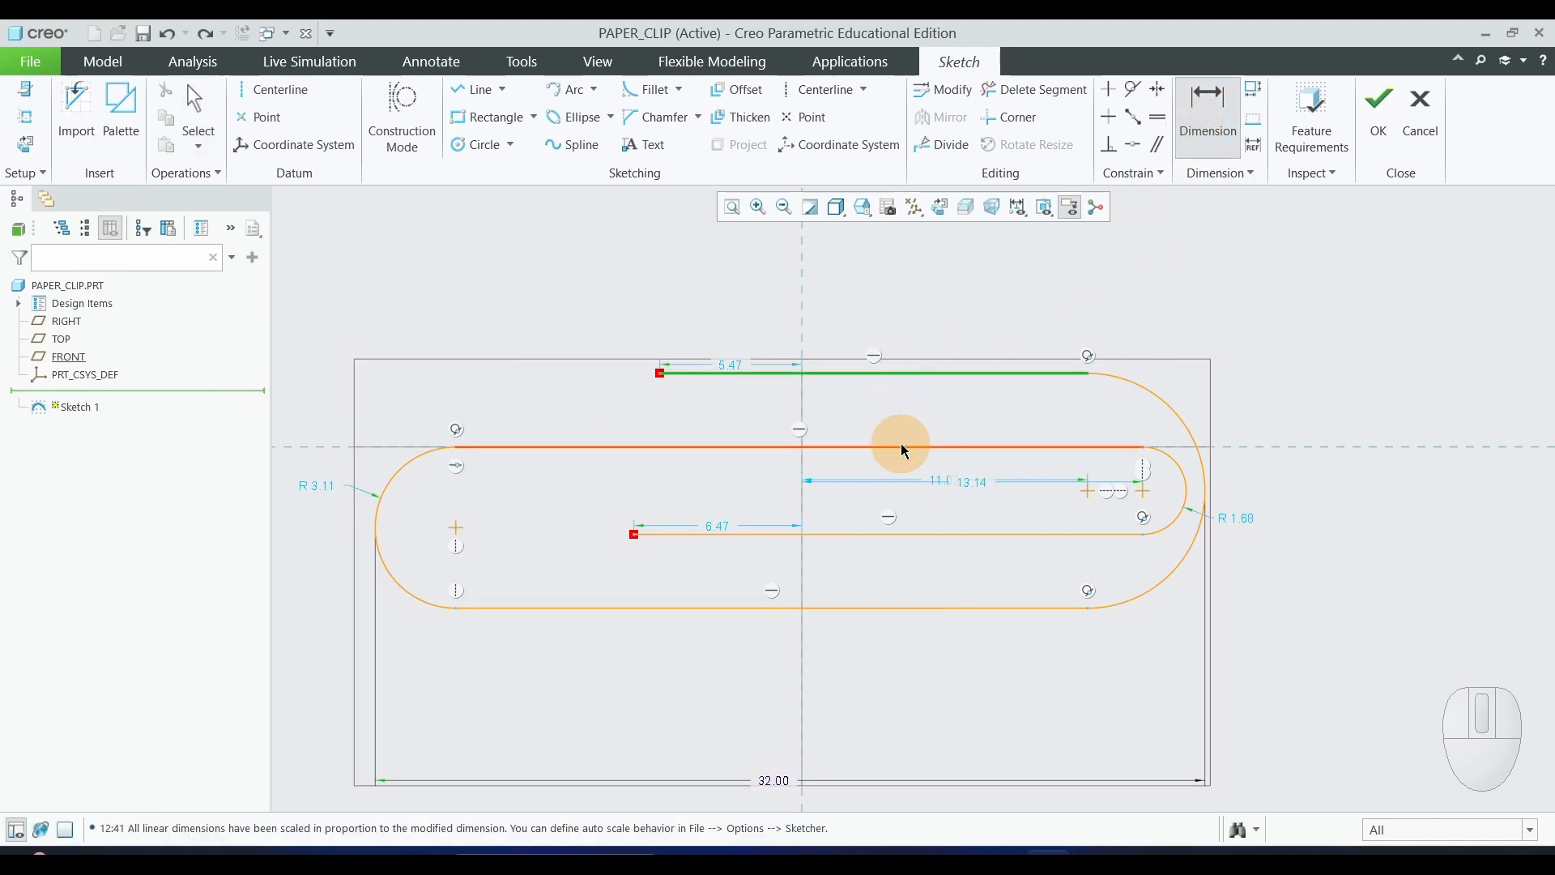
click(900, 444)
middle_click(936, 402)
click(1162, 521)
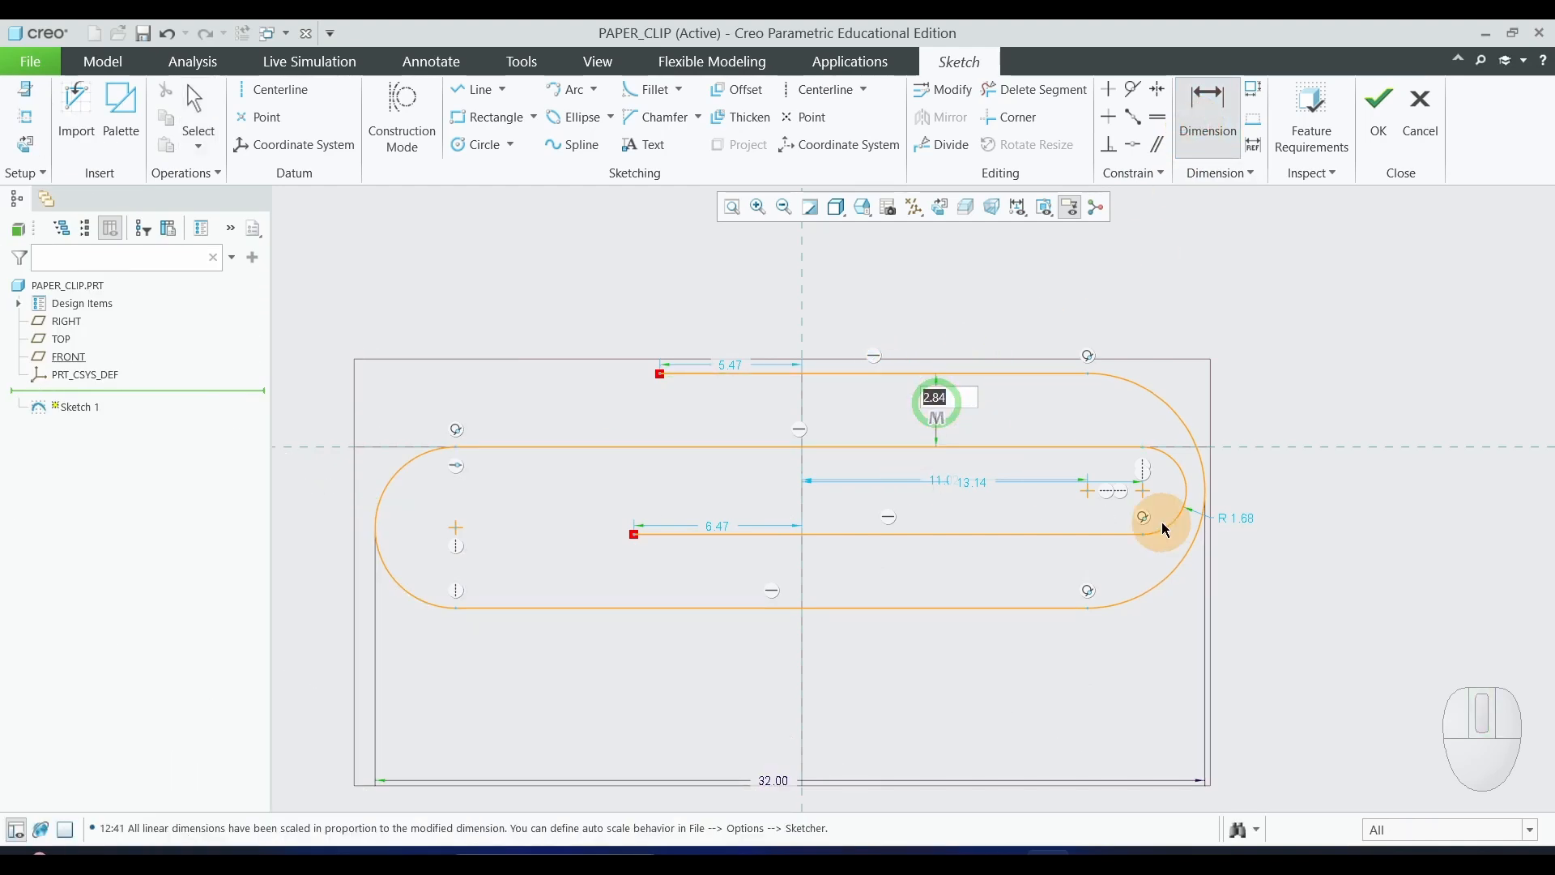
text(1.)
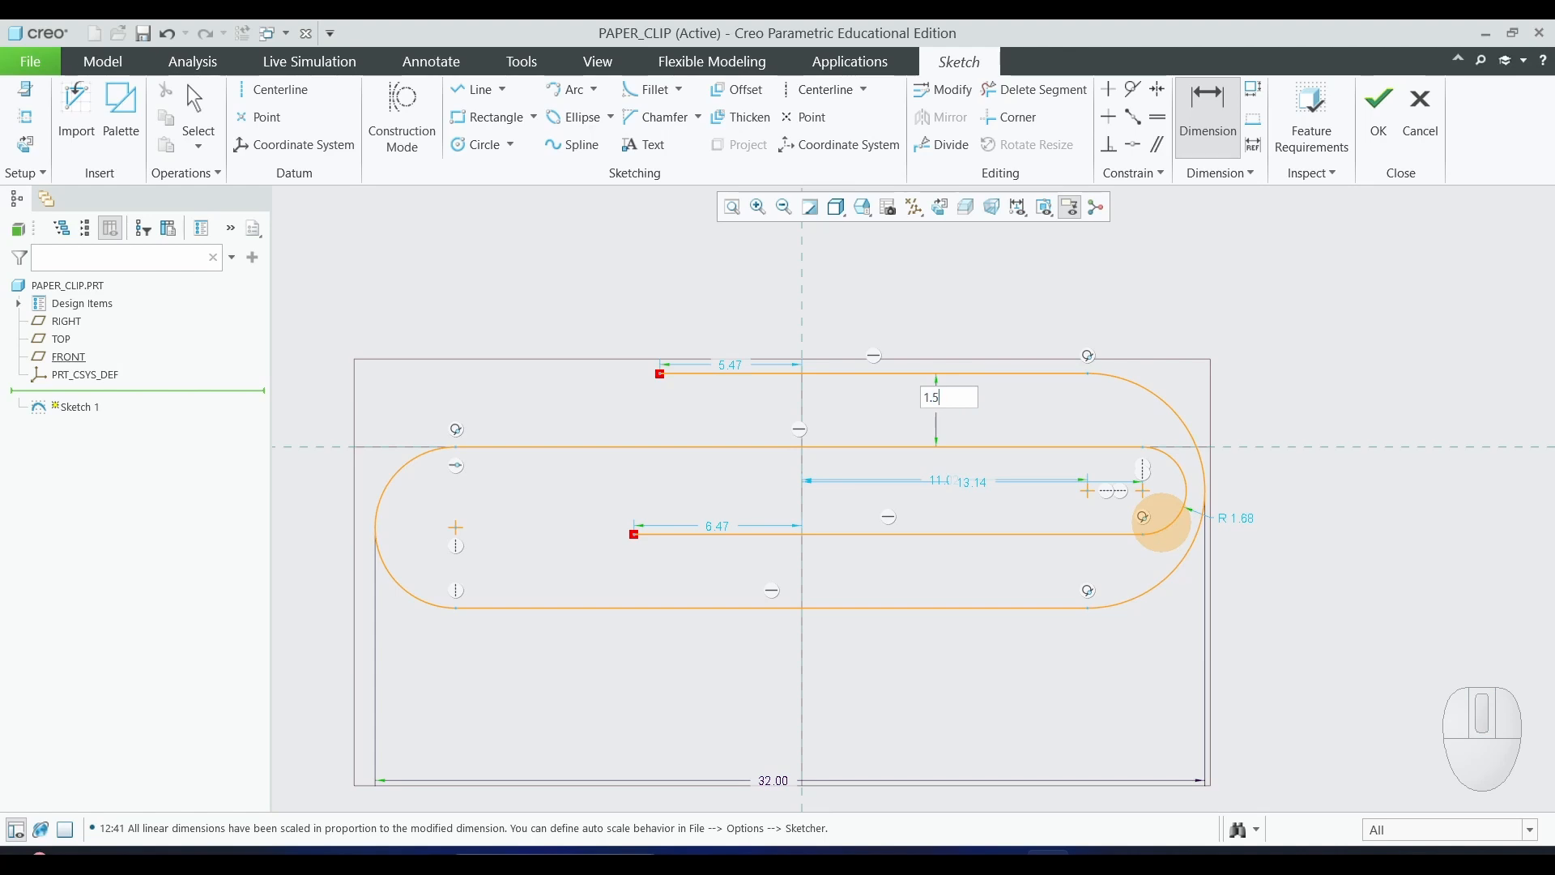
text(5)
key(Return)
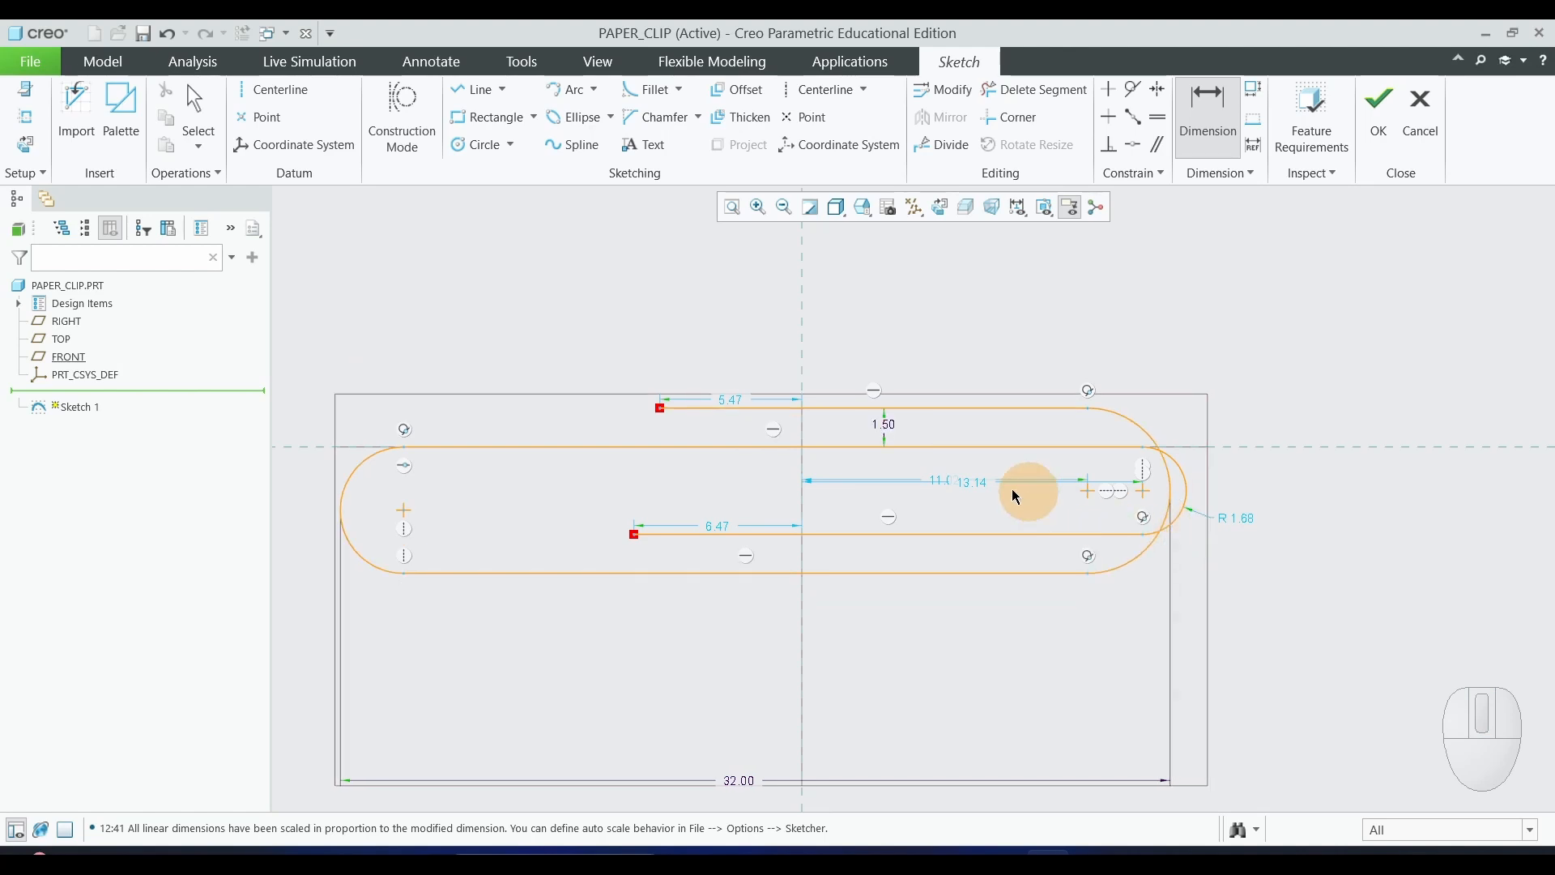
Try to dimension the vertical spacing between the short inner line and the lowest line
click(891, 534)
ctrl+click(904, 572)
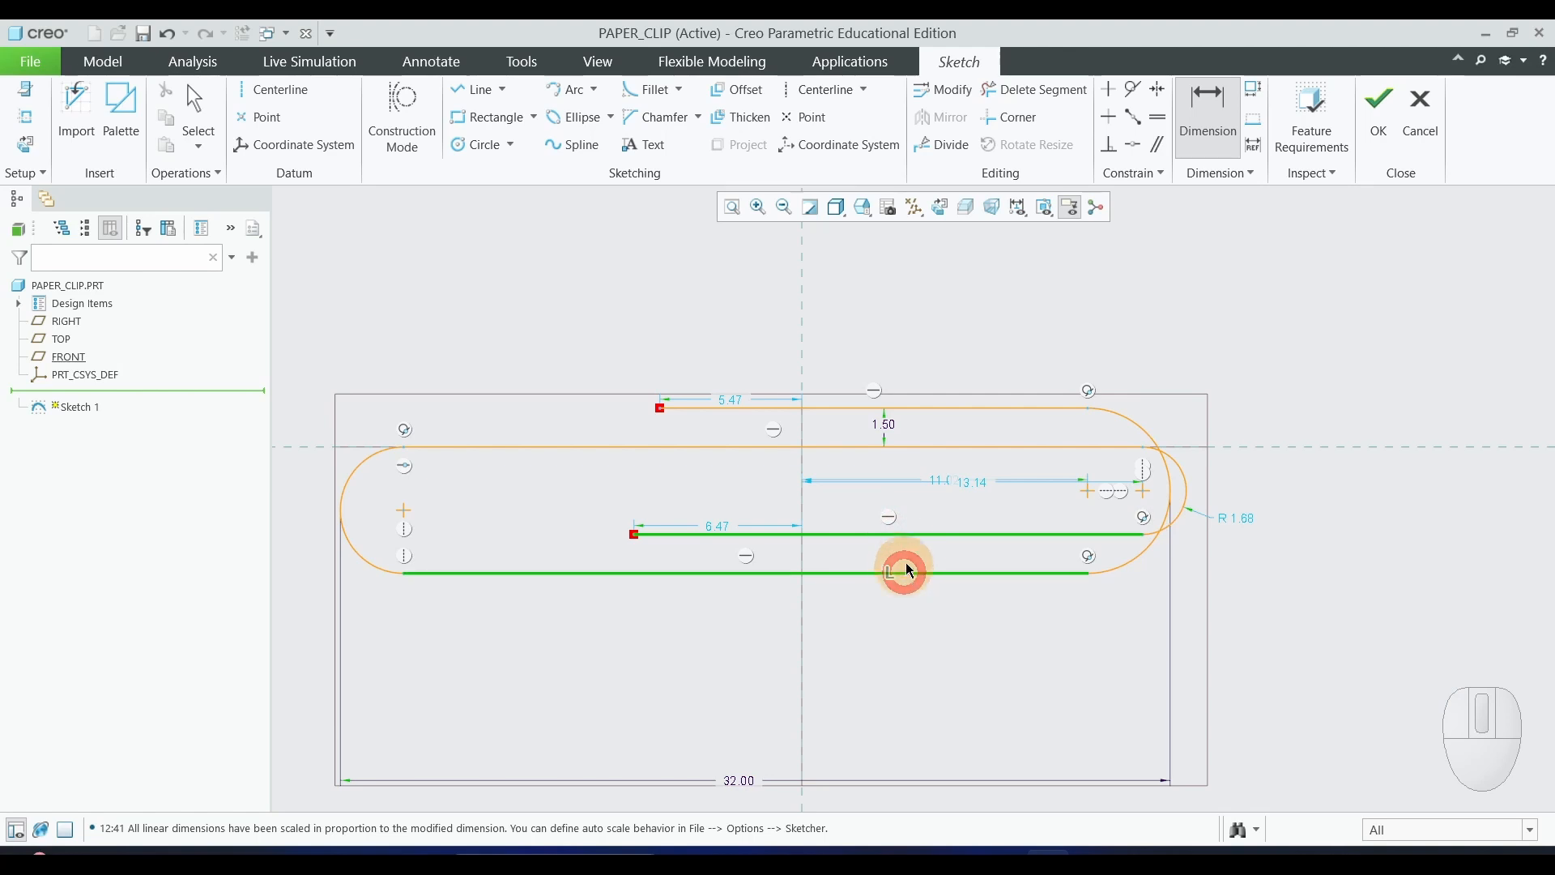
middle_click(910, 554)
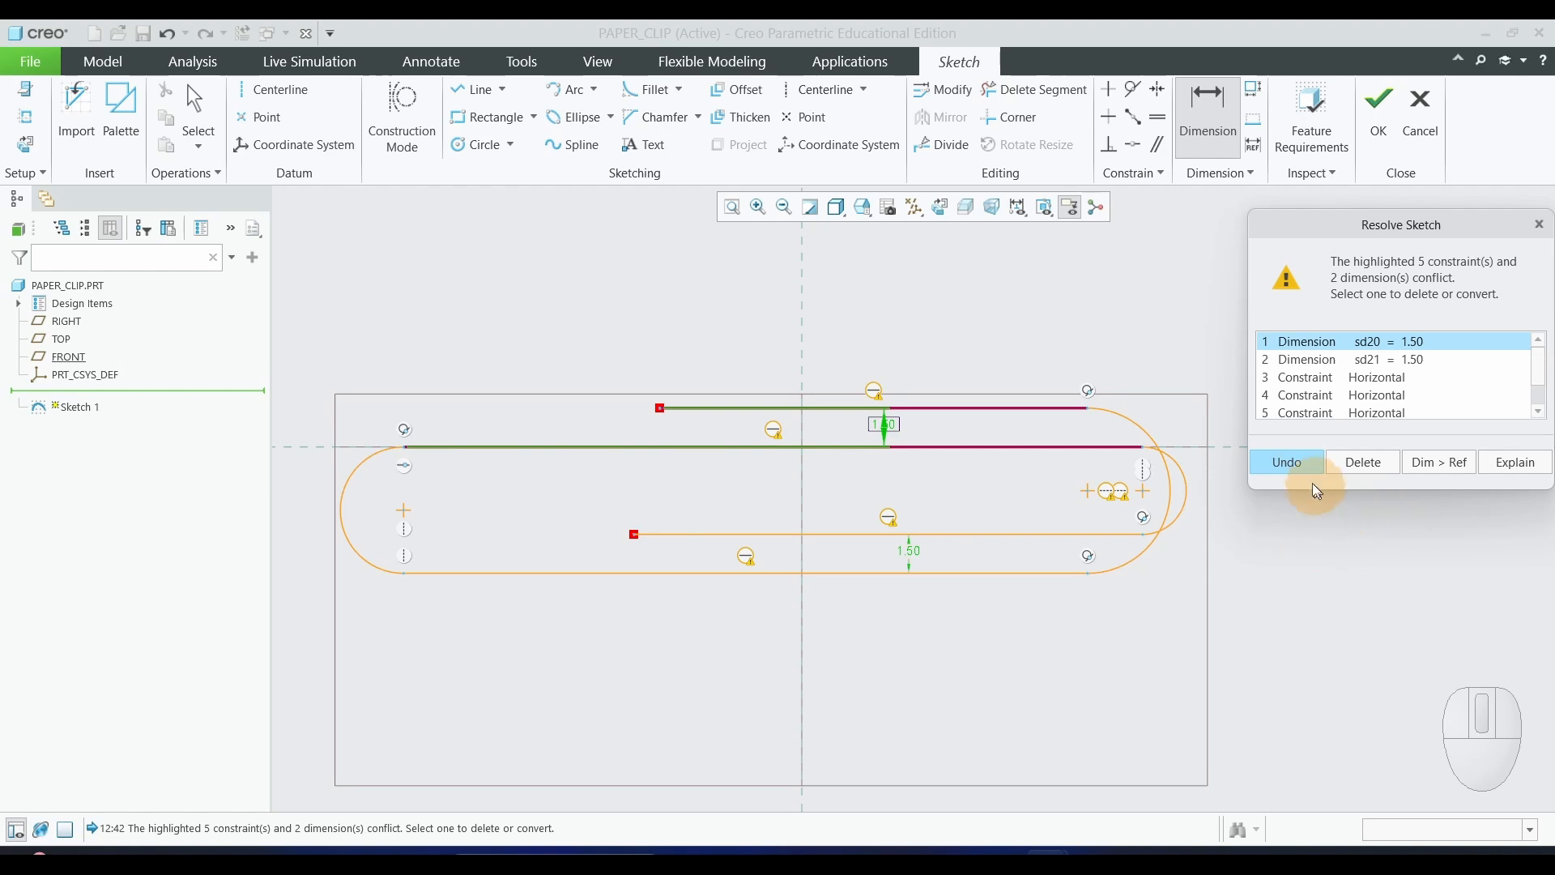
click(1298, 467)
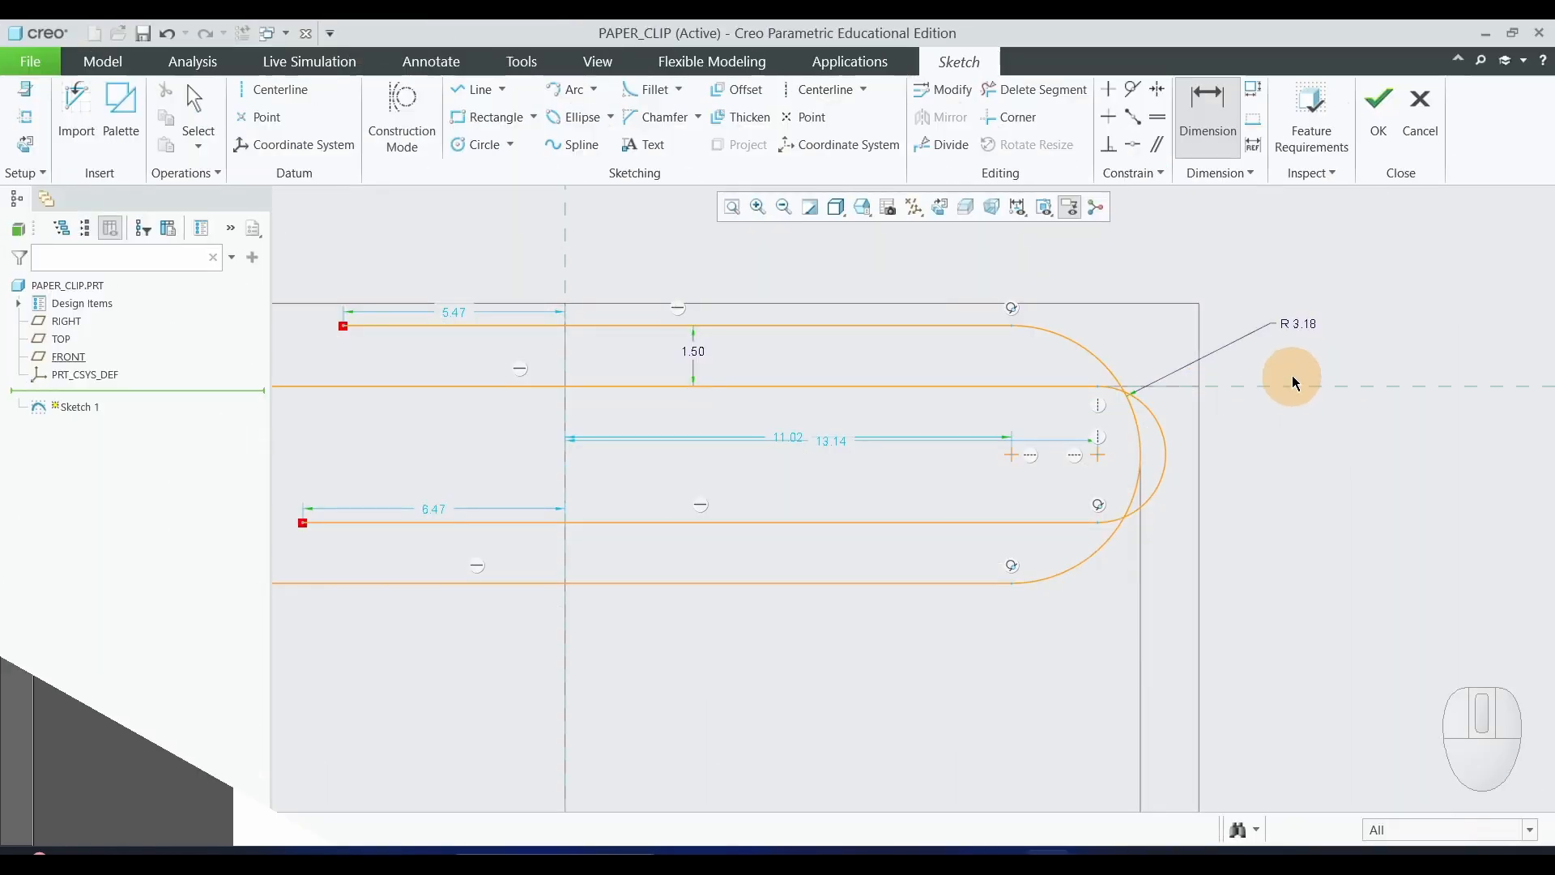
Set the radius of the large right-hand arc to 3.5
click(1294, 323)
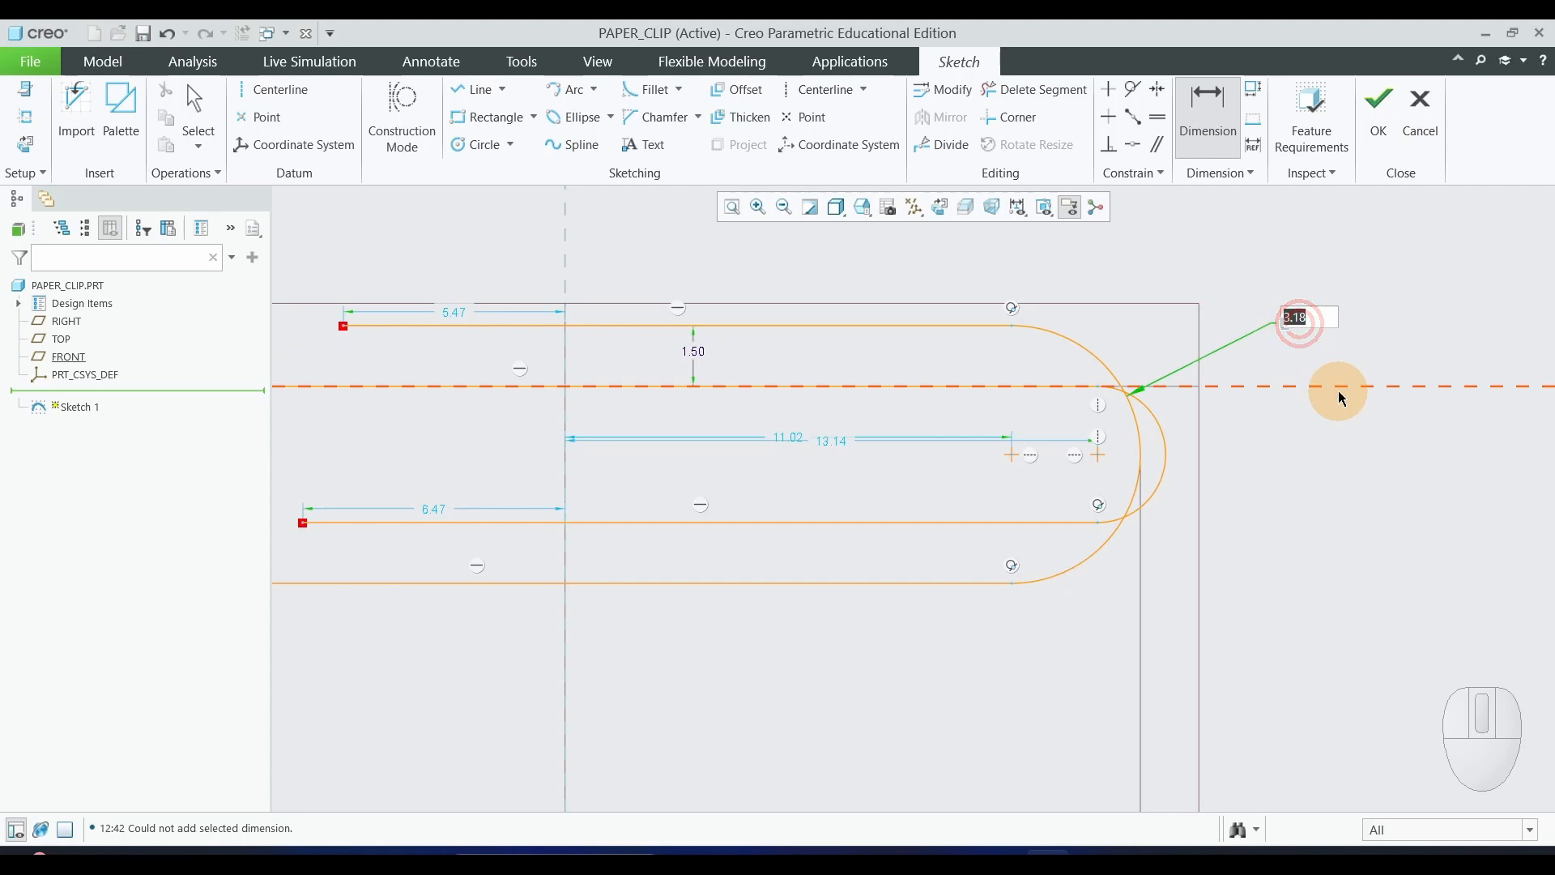
text(3.5)
key(Return)
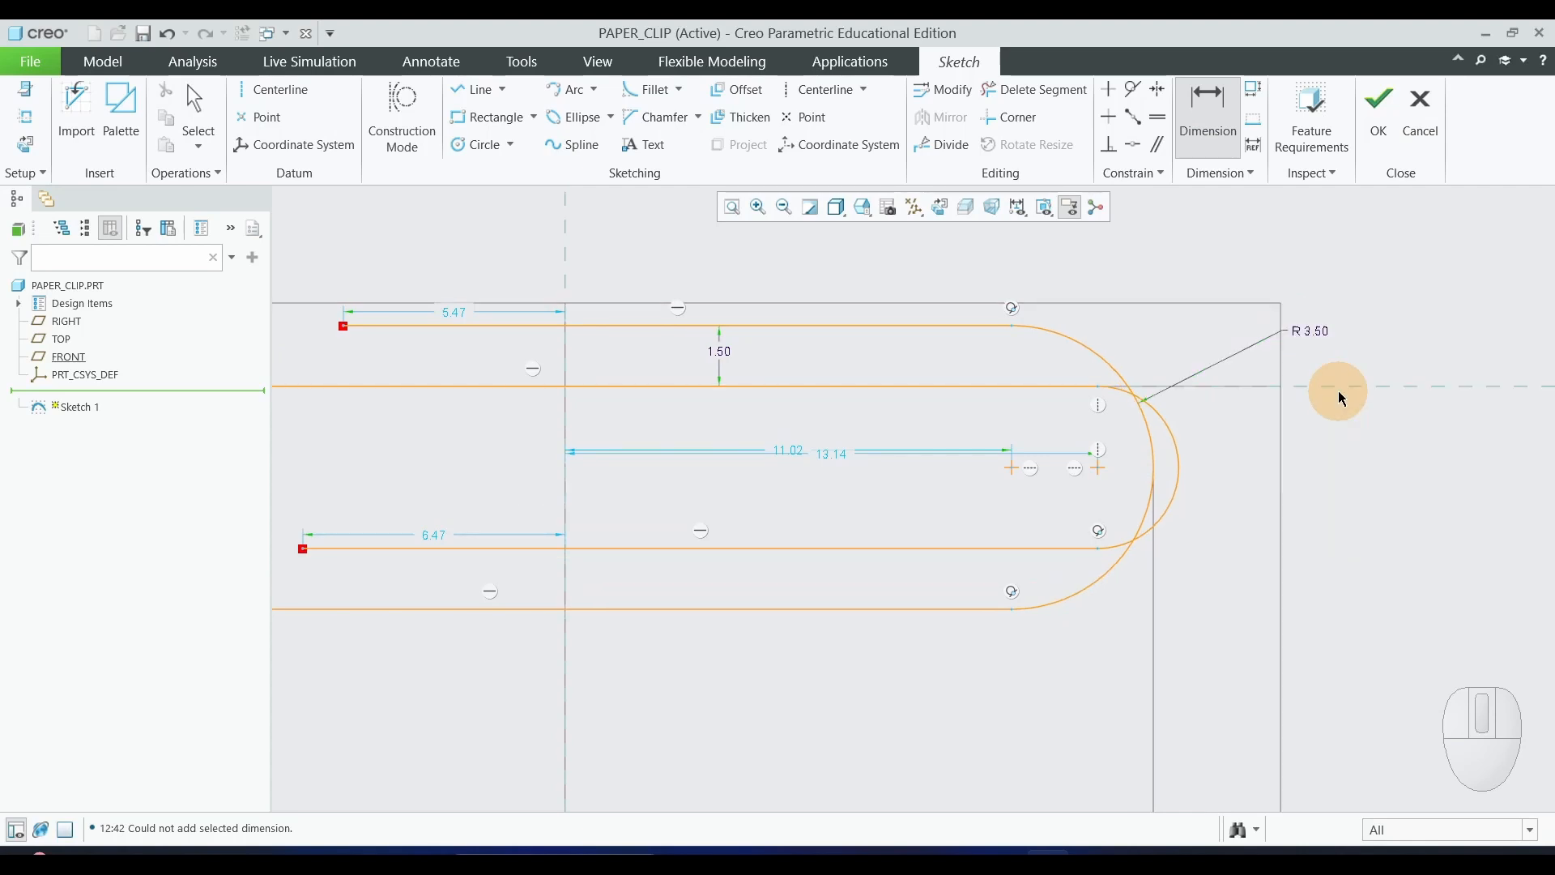
Try to dimension the radius of the small right-hand arc
click(1132, 493)
middle_click(1222, 486)
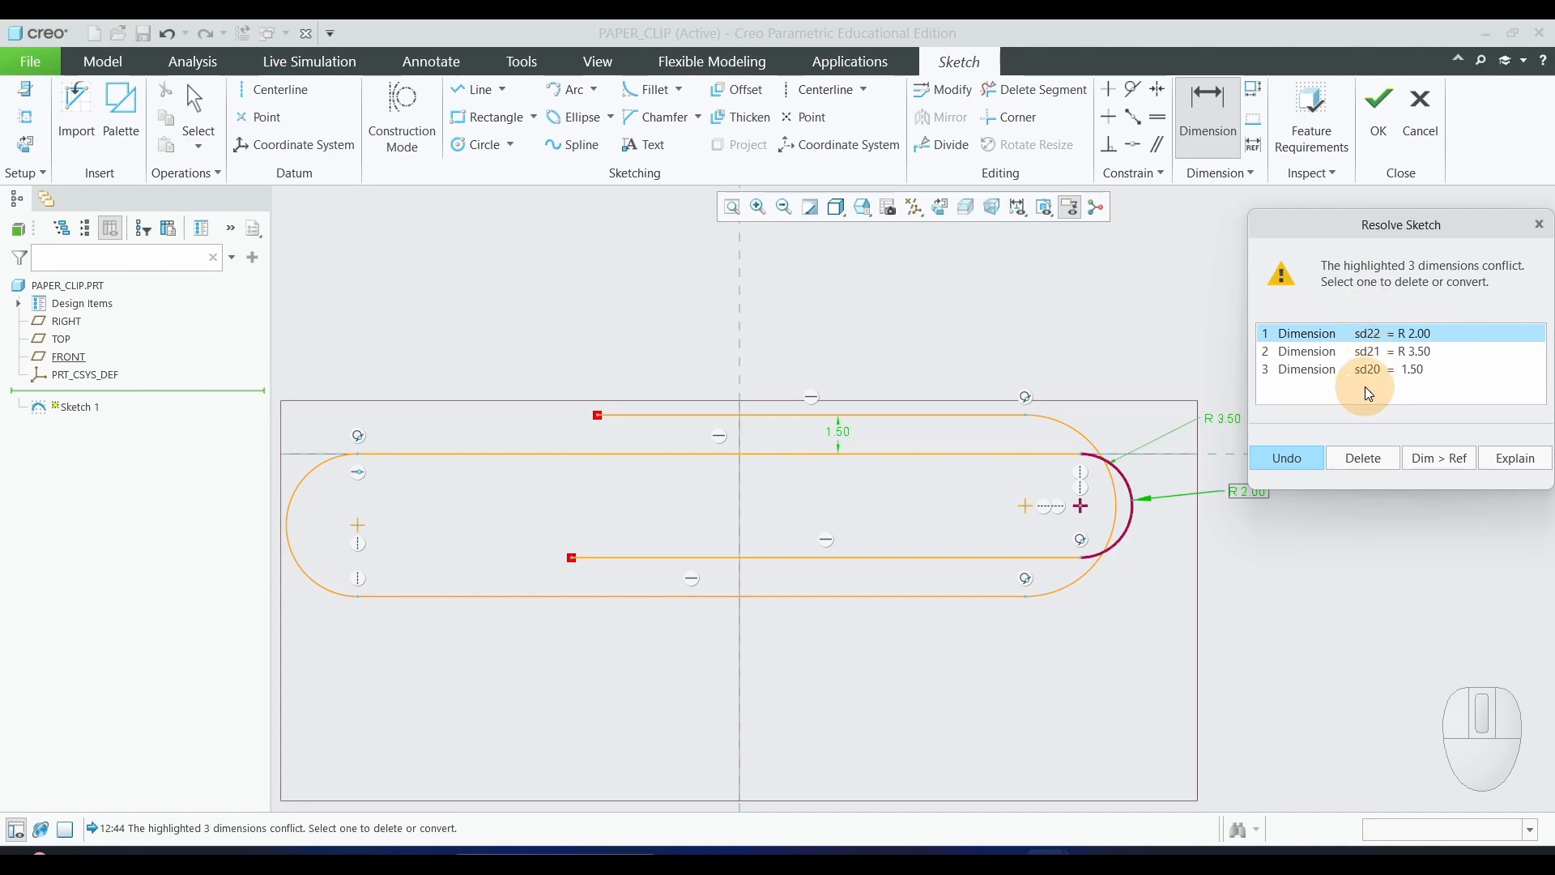
click(1286, 458)
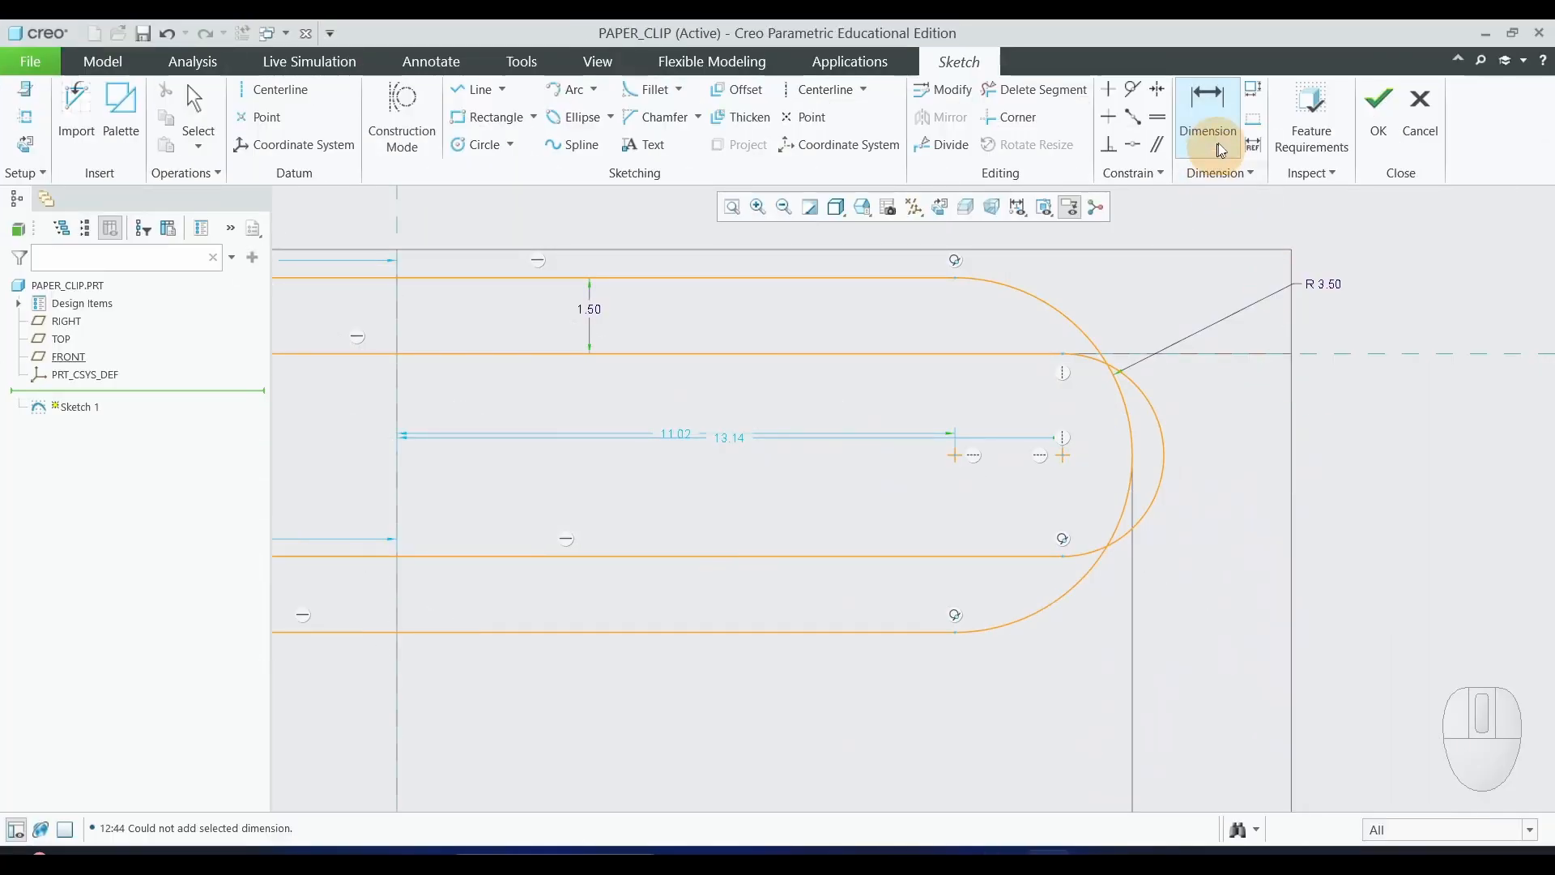
Dimension the horizontal distance between the large and small right-hand arcs as -4 so the small arc lies inside
click(1207, 117)
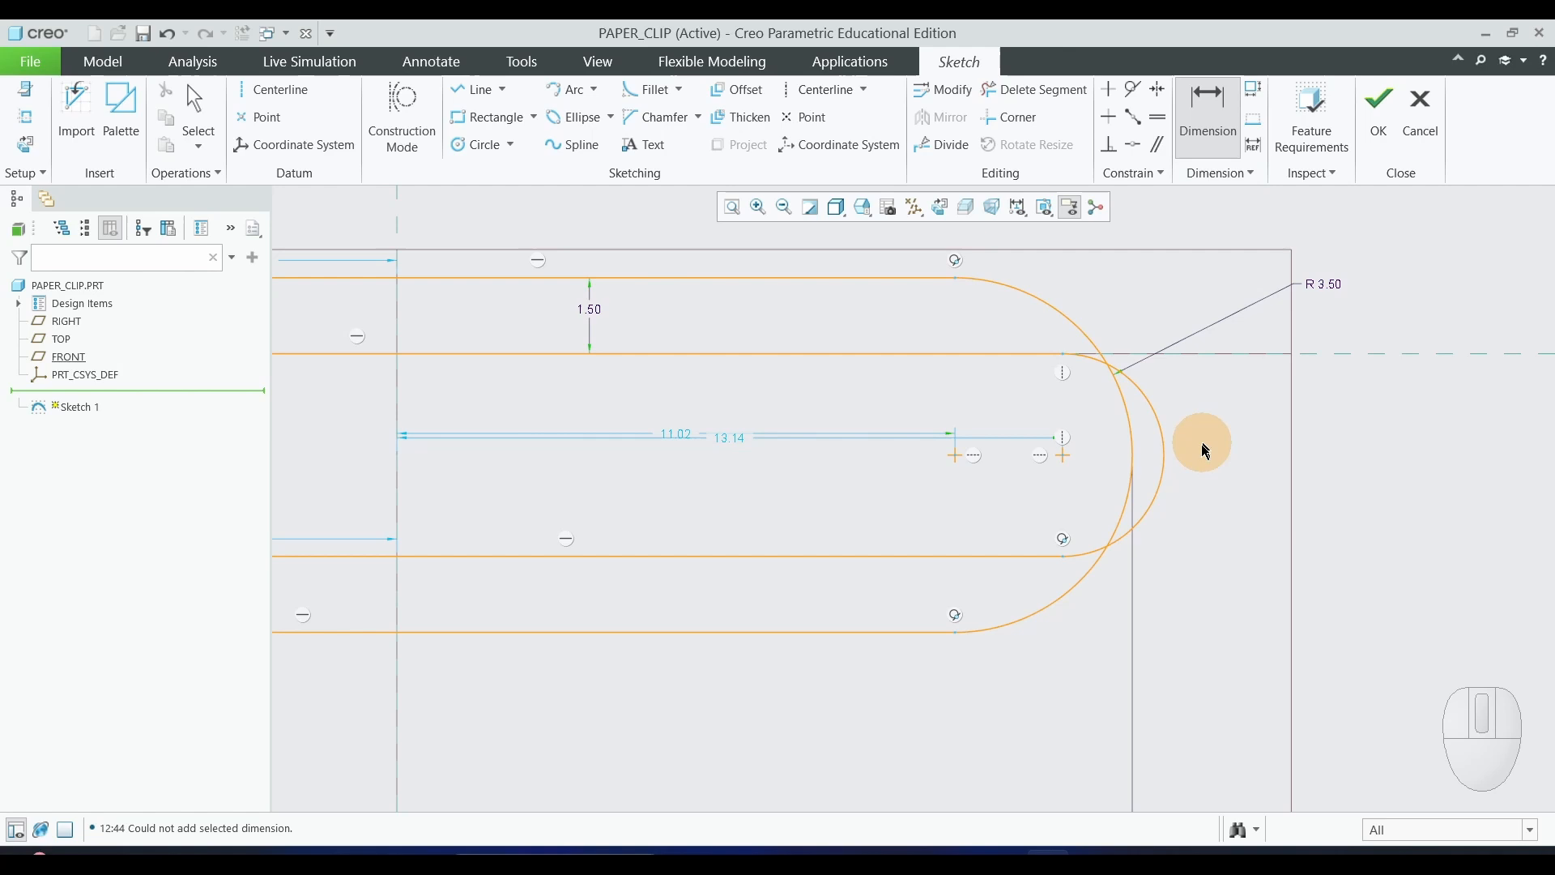
click(1134, 437)
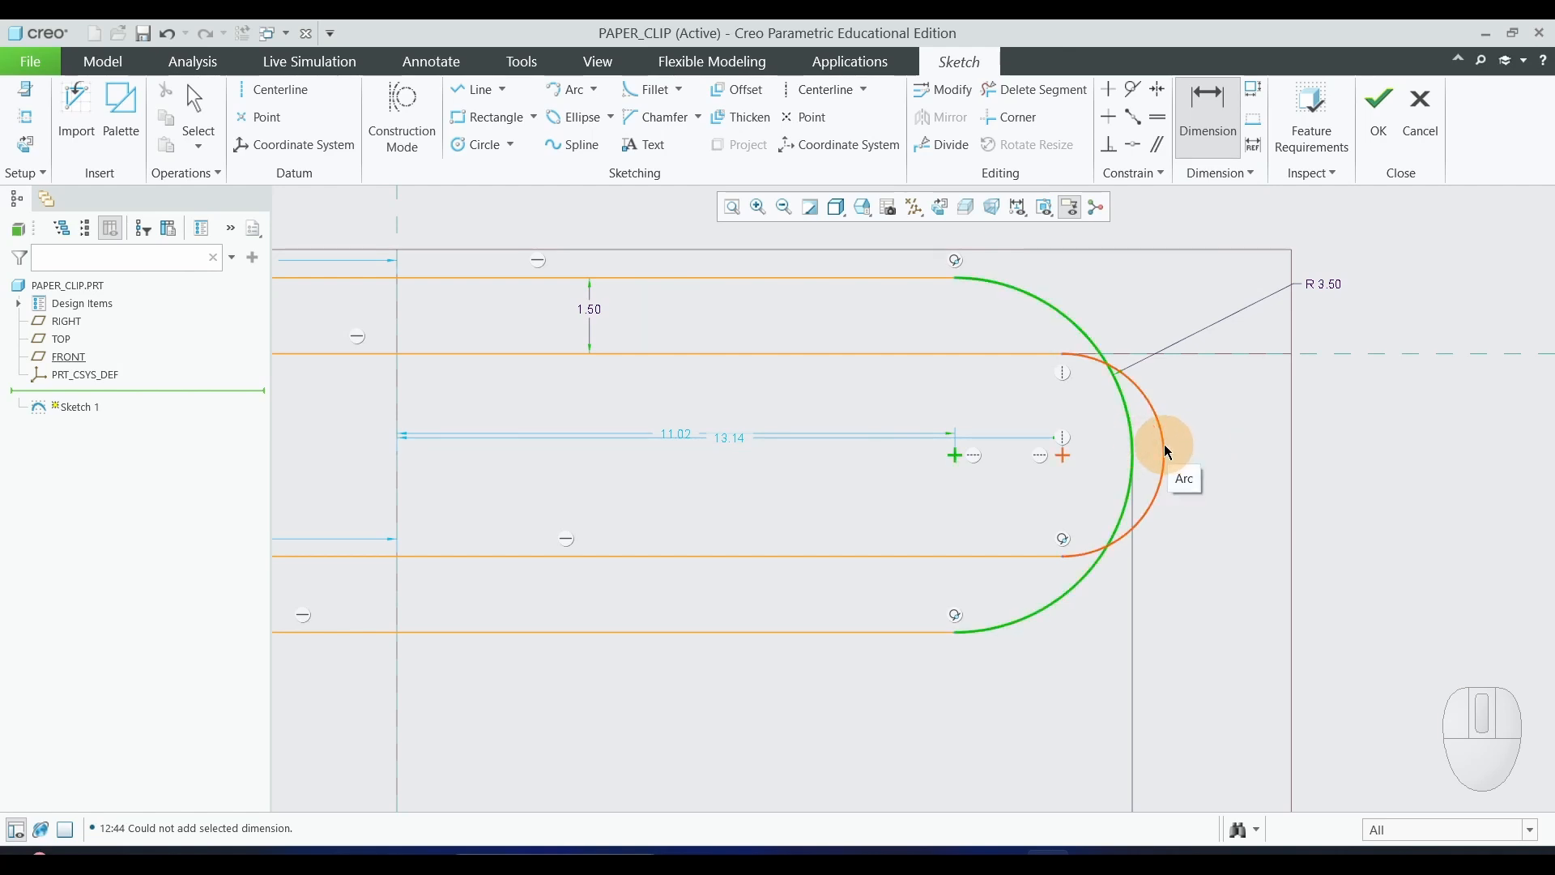
click(1168, 445)
middle_click(1158, 609)
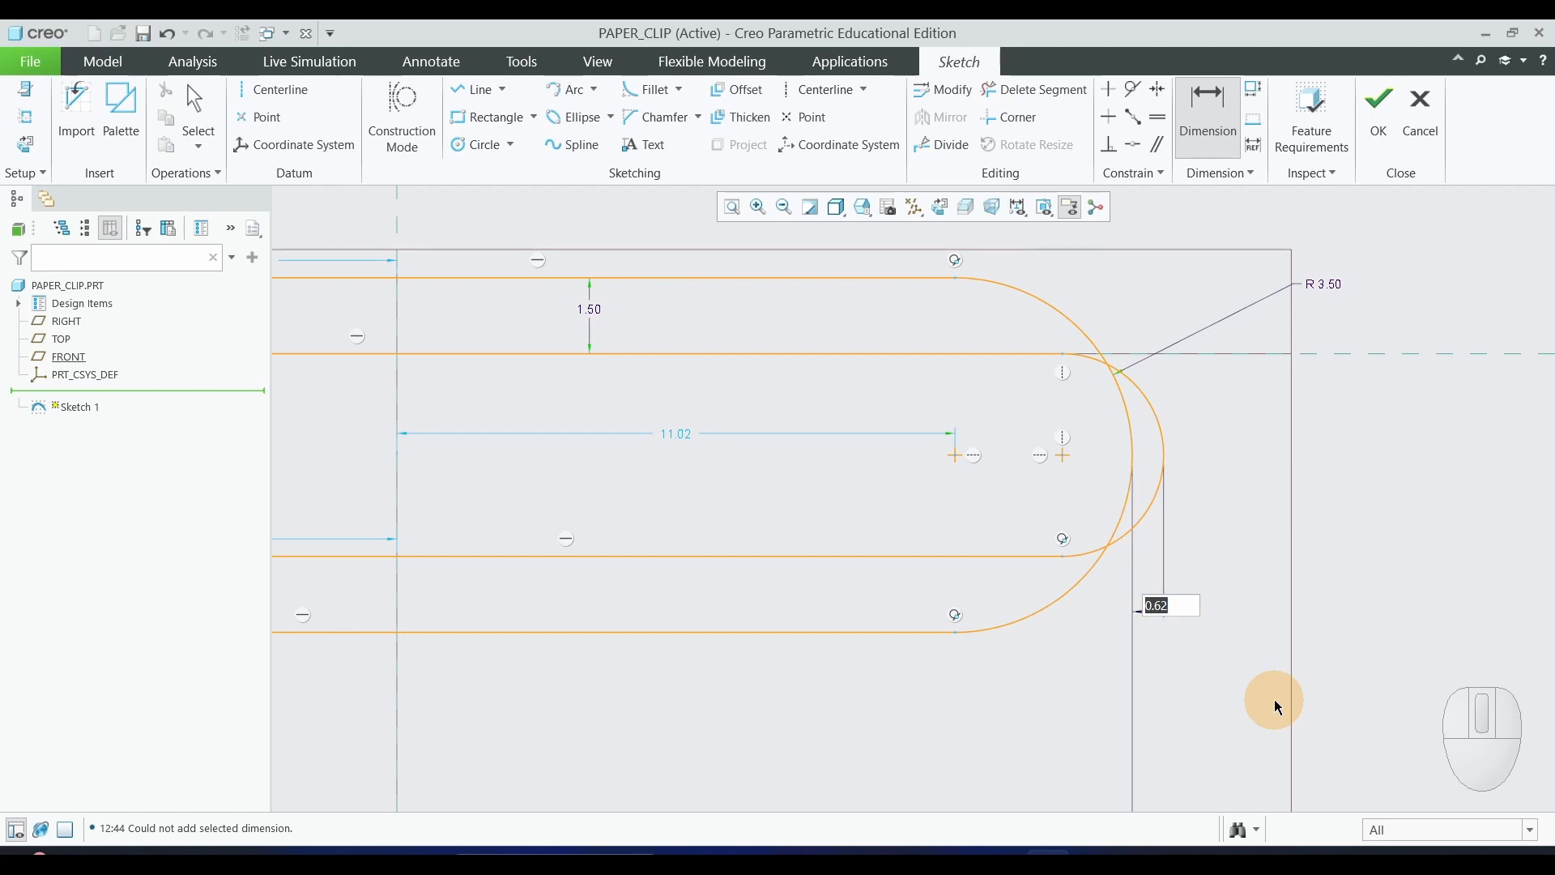
text(-4)
key(Return)
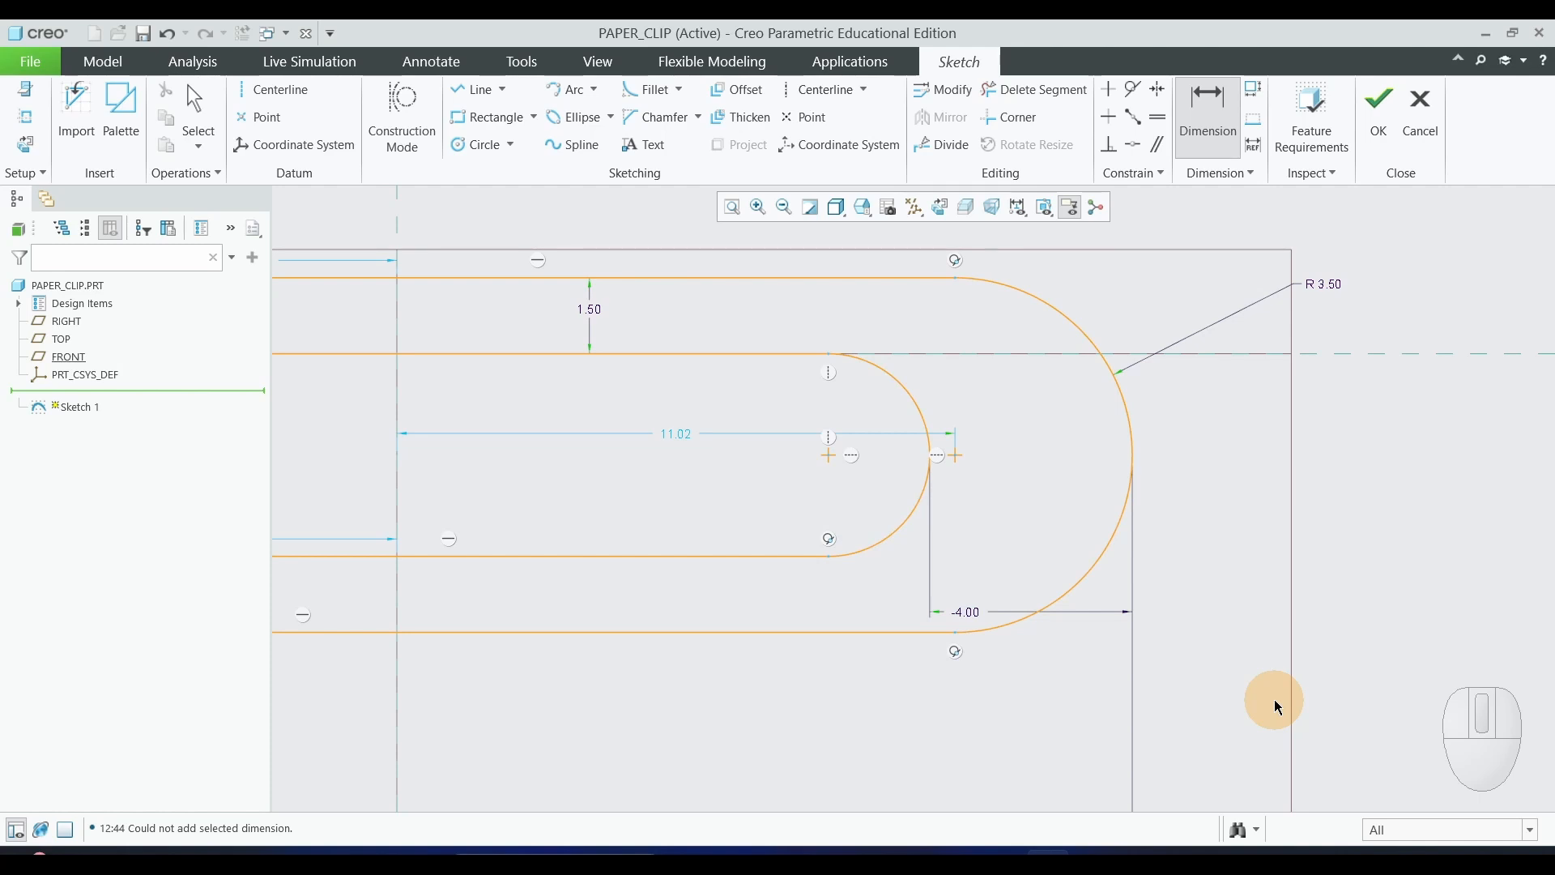
Dimension the horizontal distance from the left-hand arc's center to the short inner line's left end as 7.25
scroll(1278, 707, down, 2)
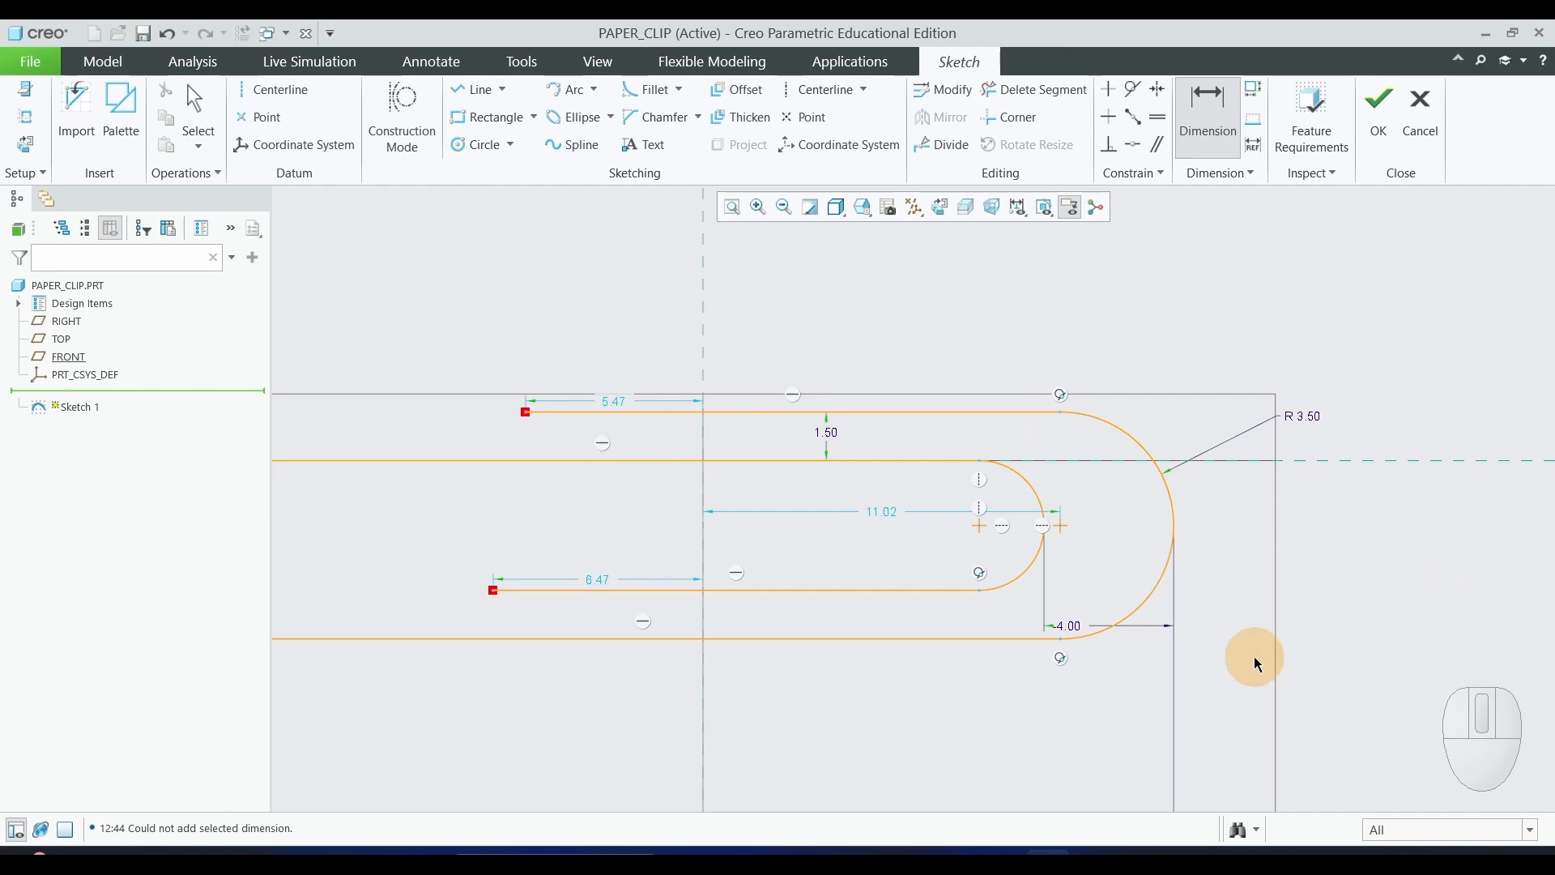
scroll(1254, 656, down, 2)
scroll(1280, 656, up, 2)
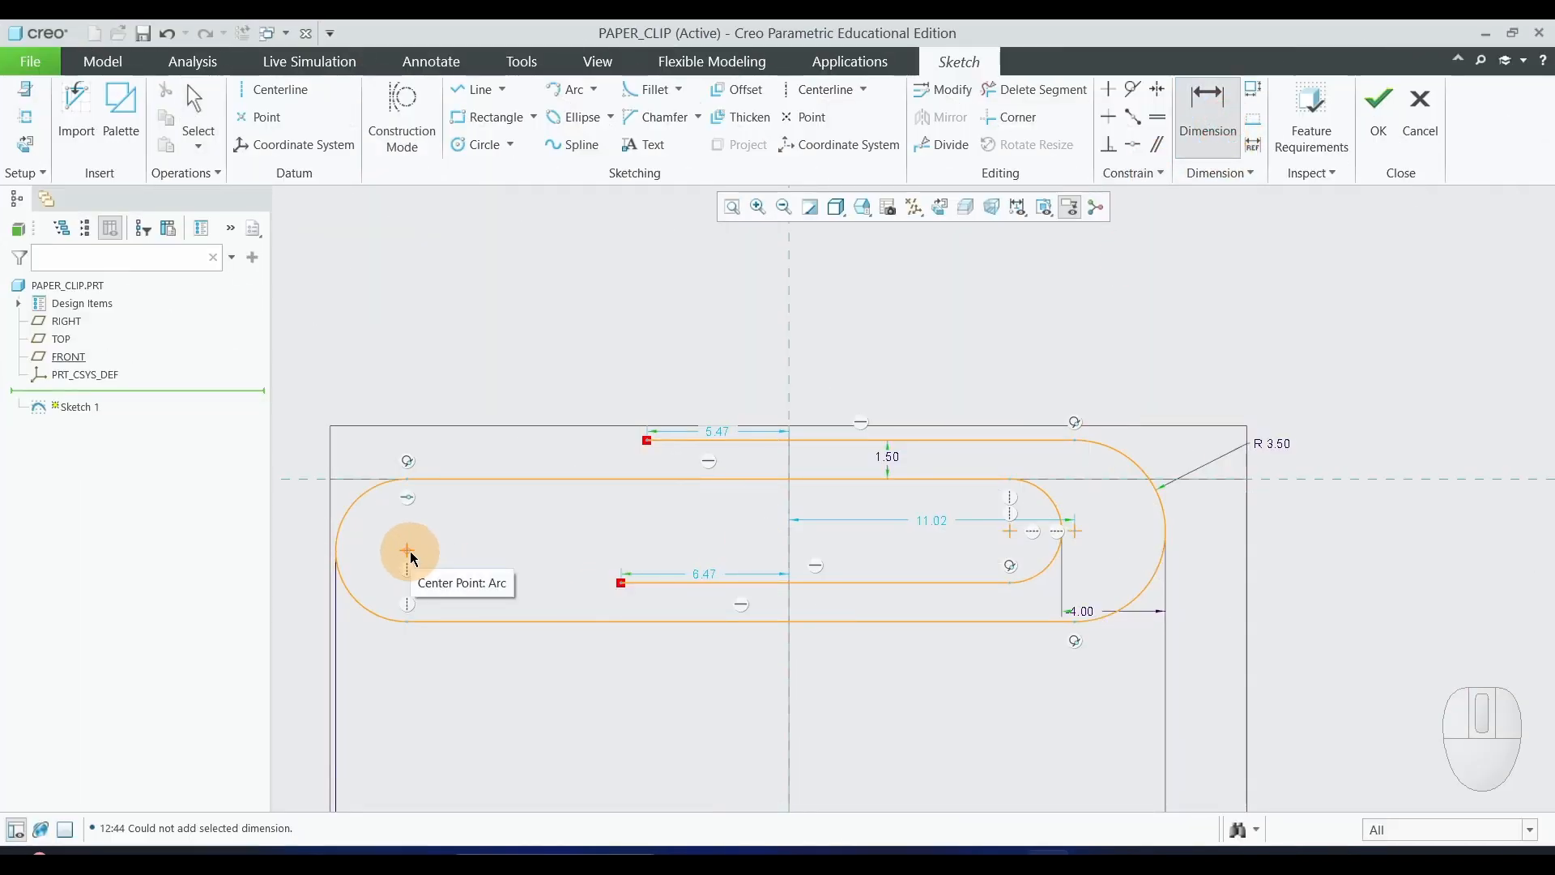
click(409, 553)
click(620, 581)
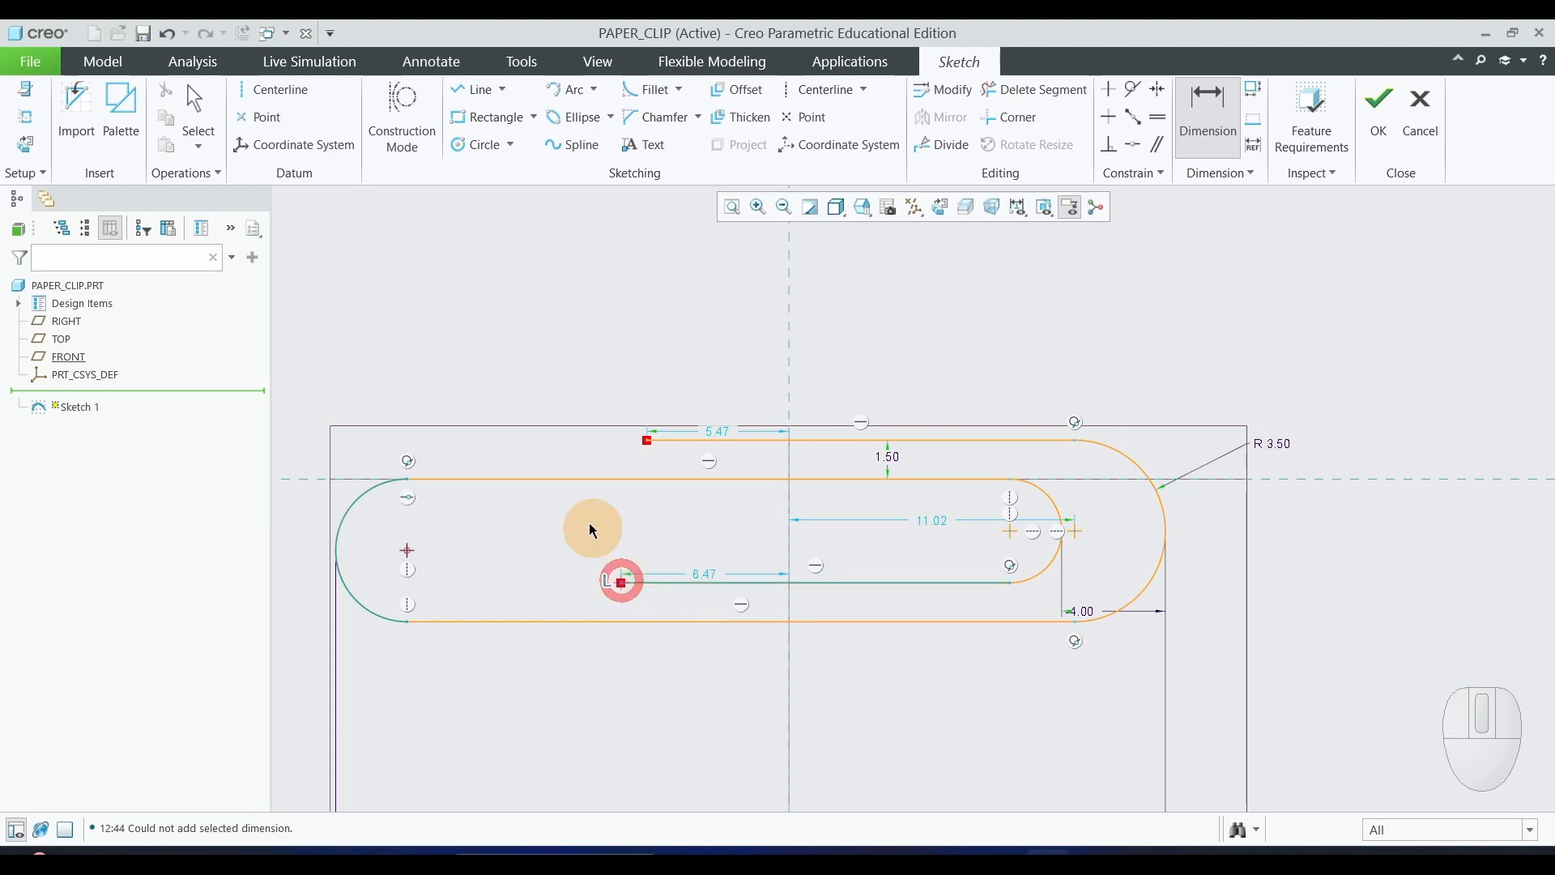
middle_click(523, 375)
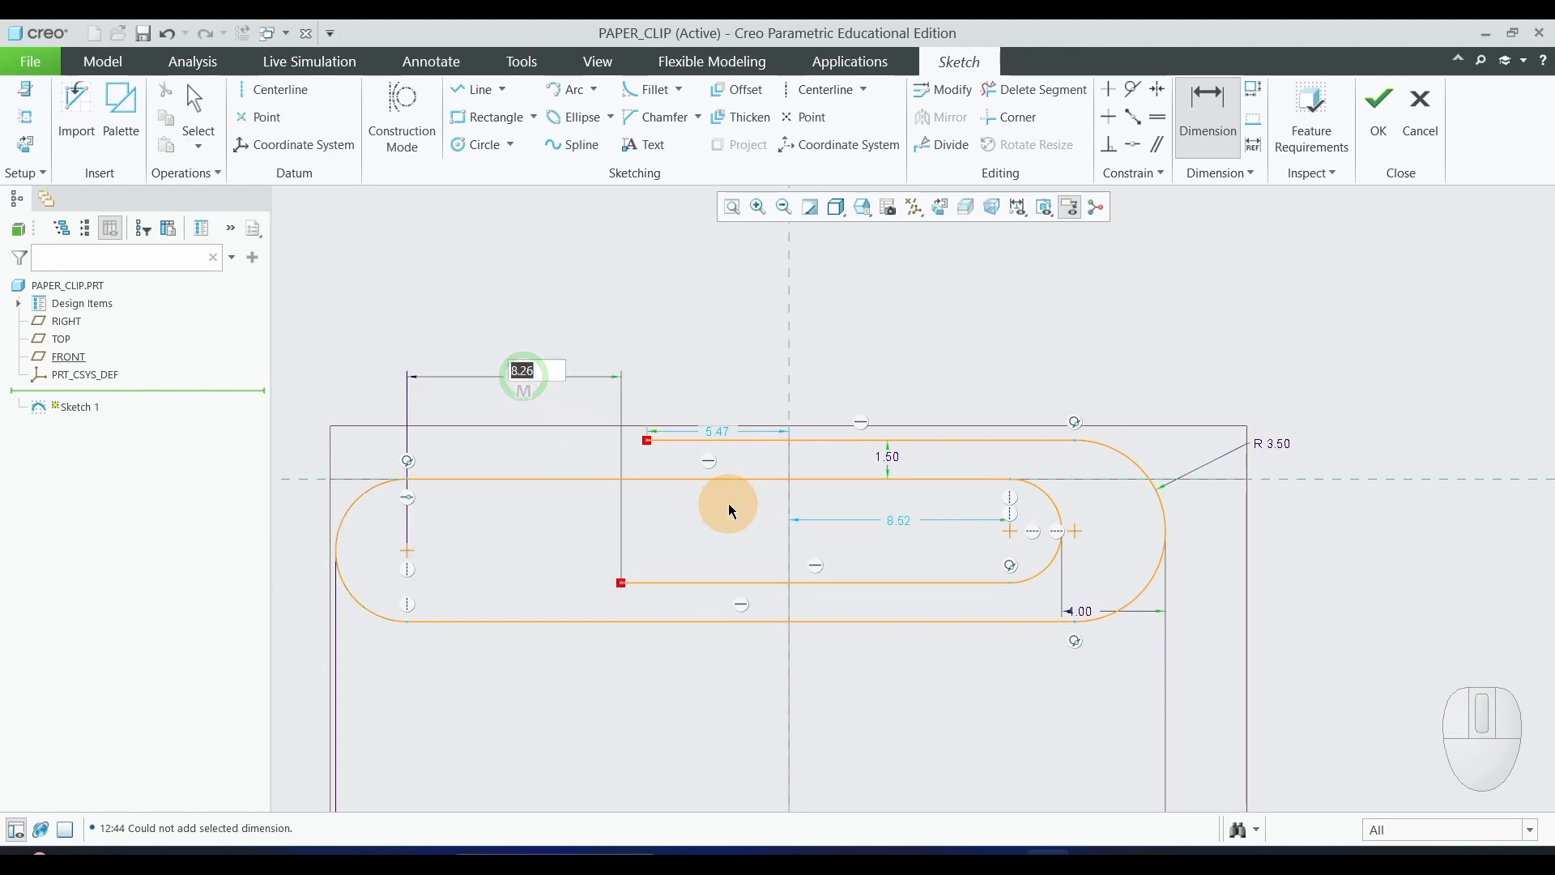
text(7.25)
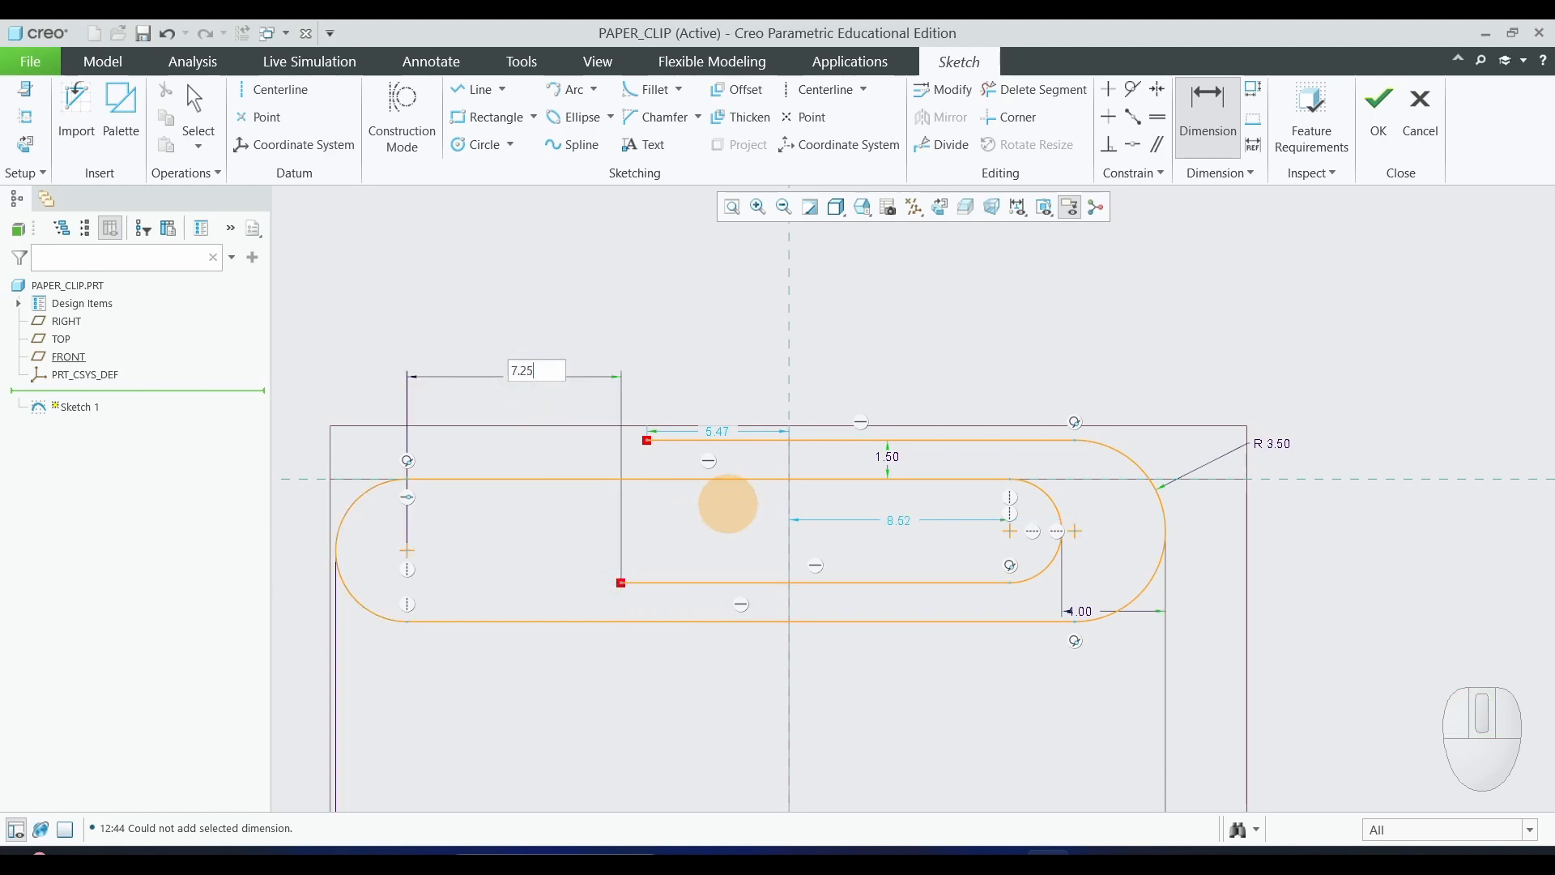
key(Return)
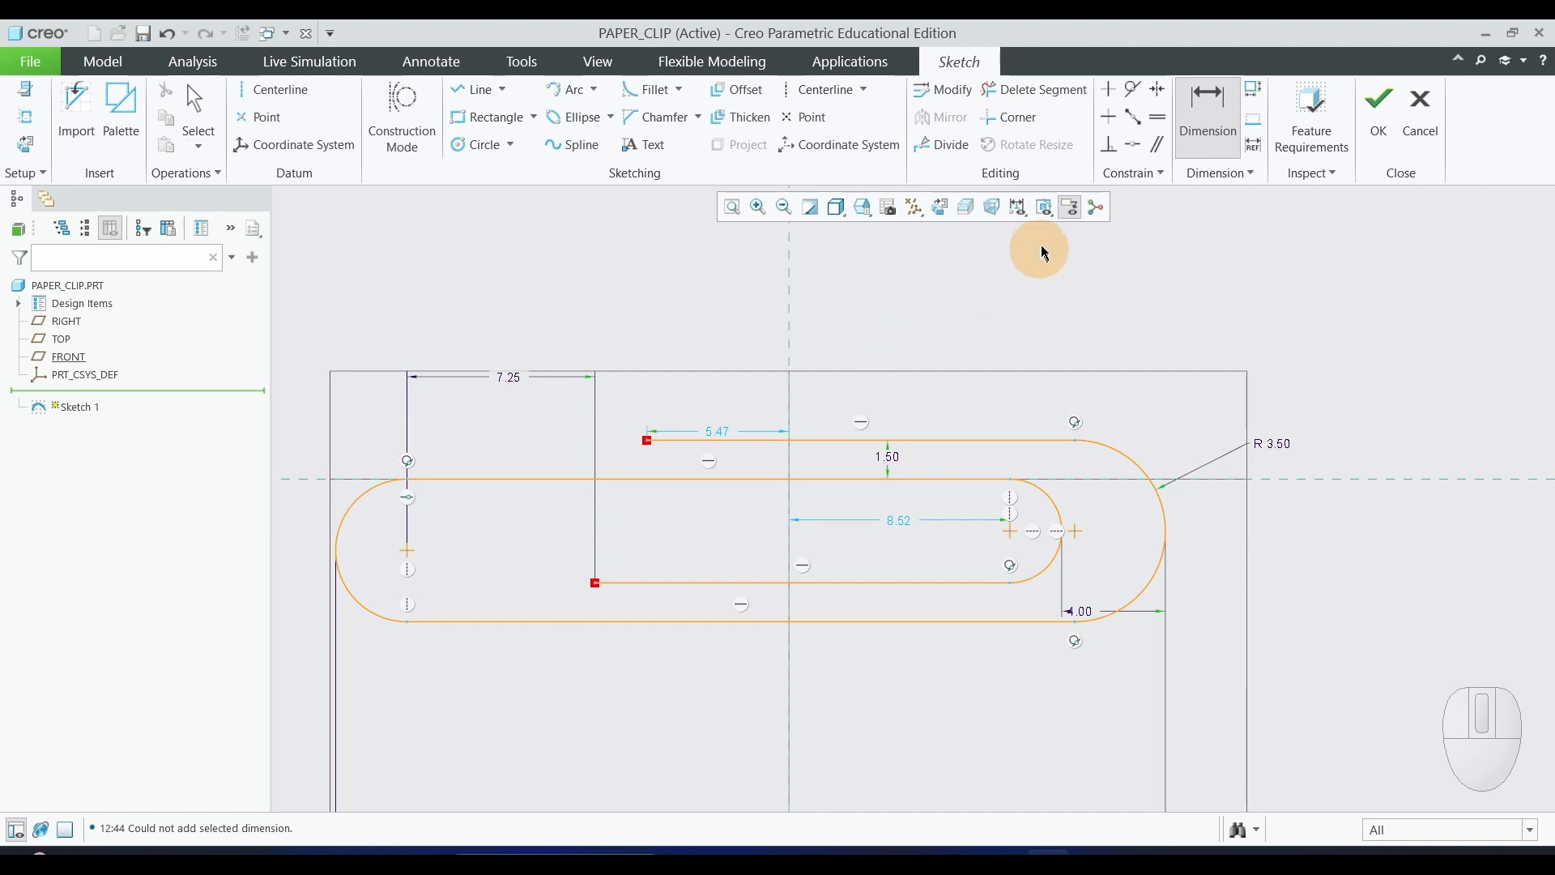
Dimension the horizontal distance between the two open left line ends as 0 and finish the path sketch
click(597, 585)
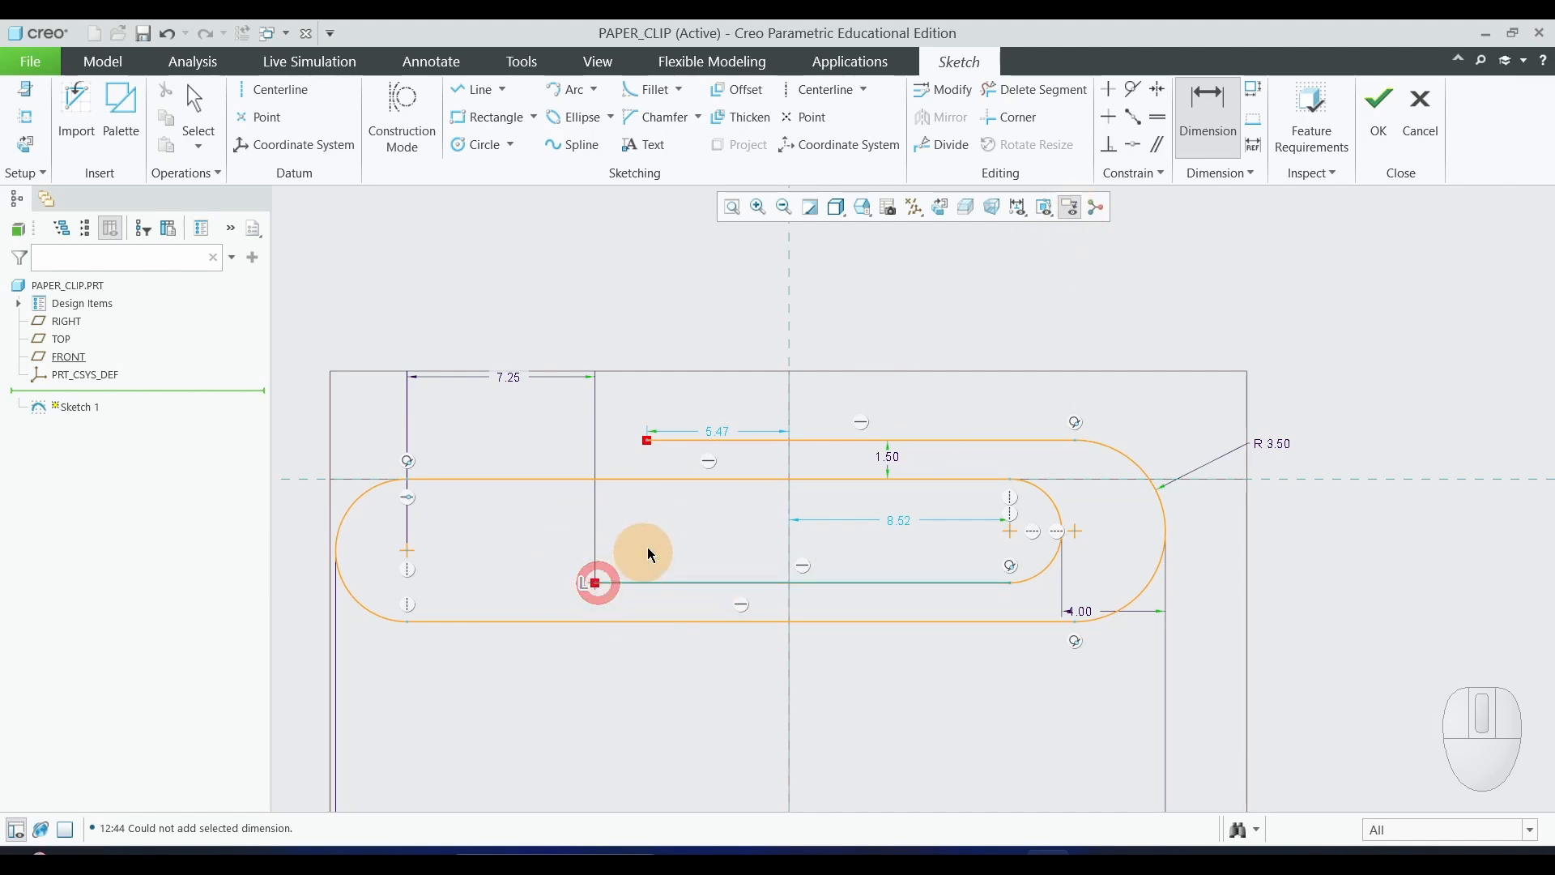
click(649, 442)
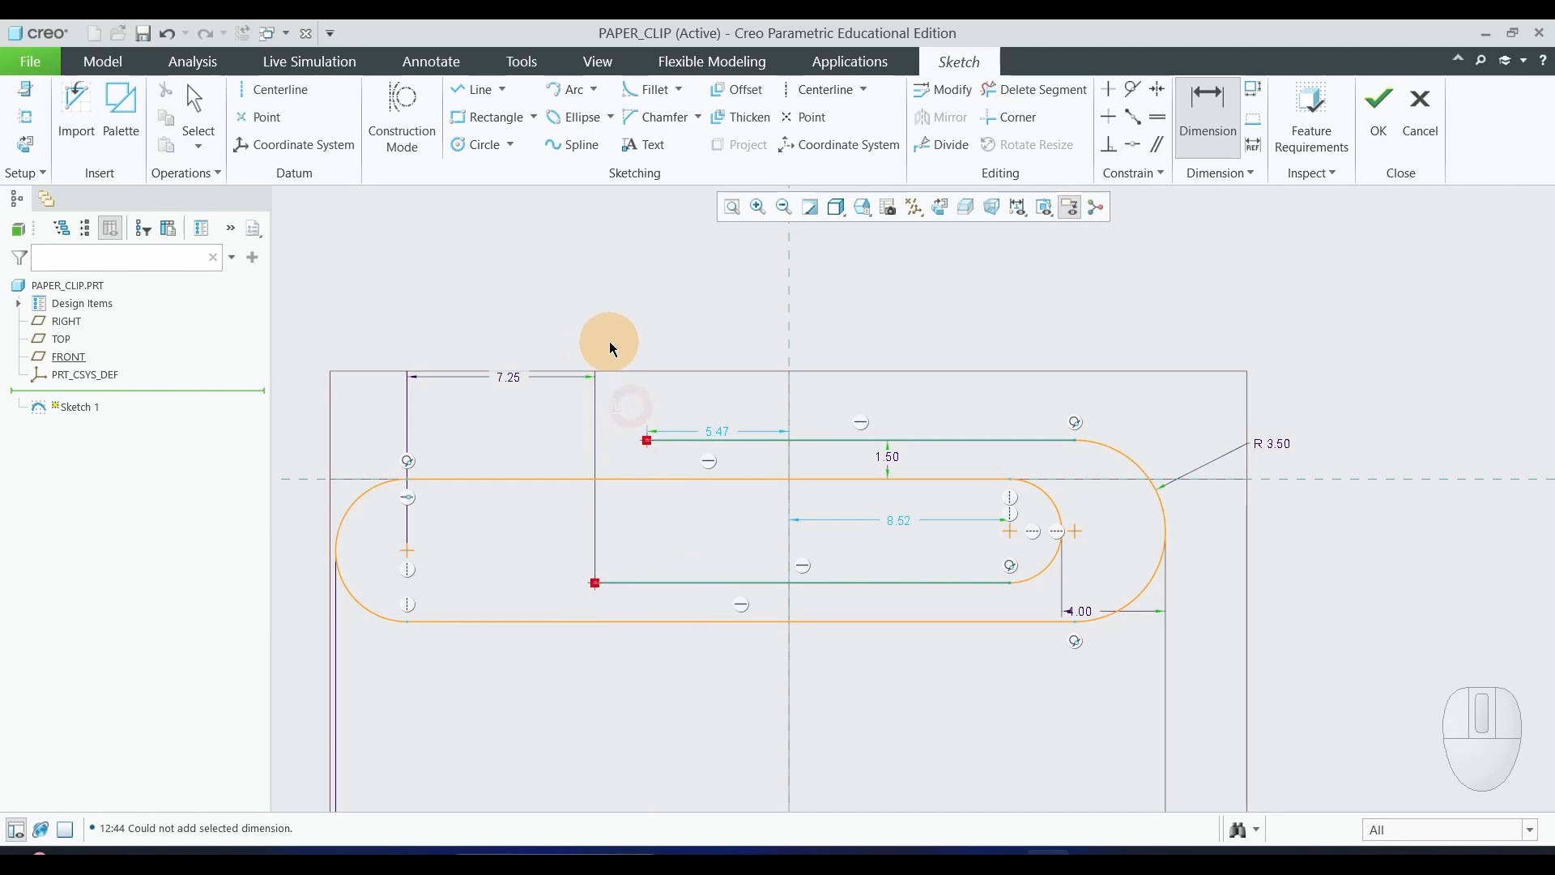
middle_click(609, 342)
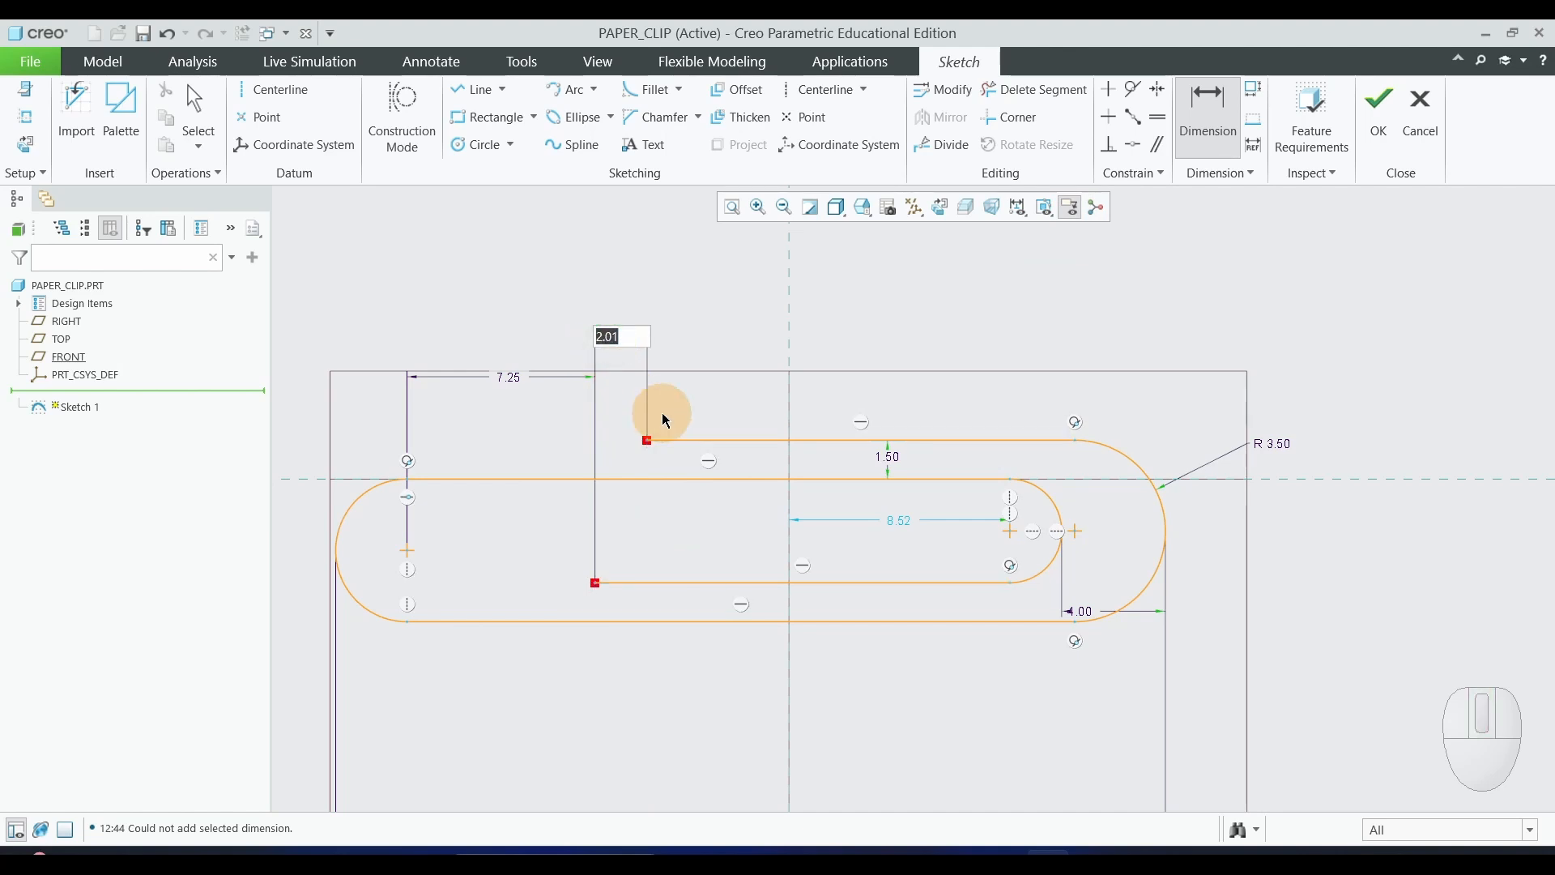
text(0)
middle_click(1223, 618)
scroll(1158, 635, down, 2)
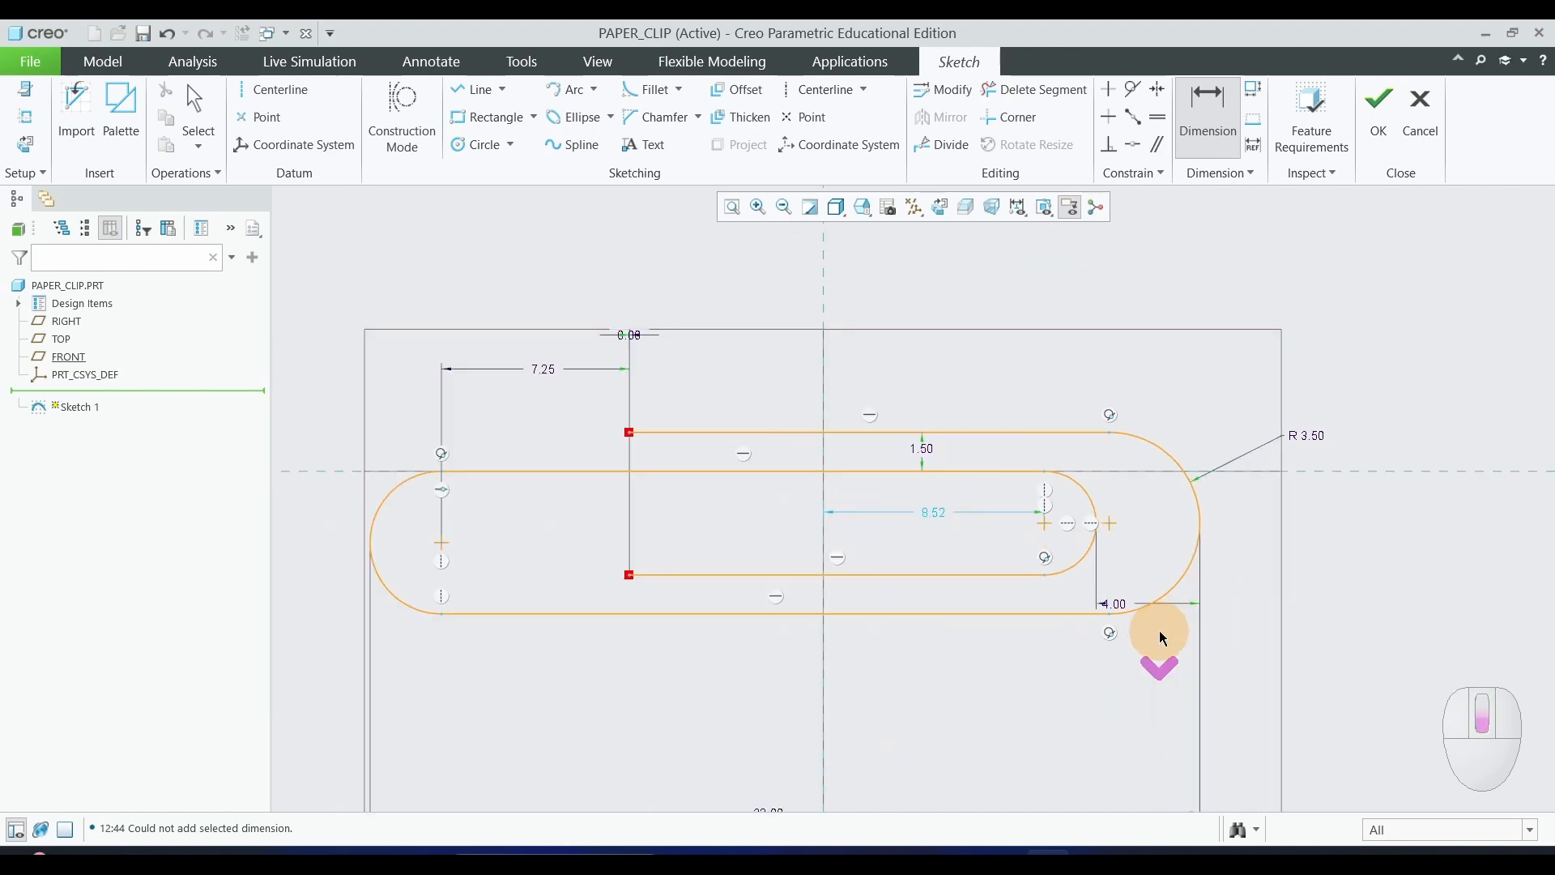
scroll(685, 620, up, 2)
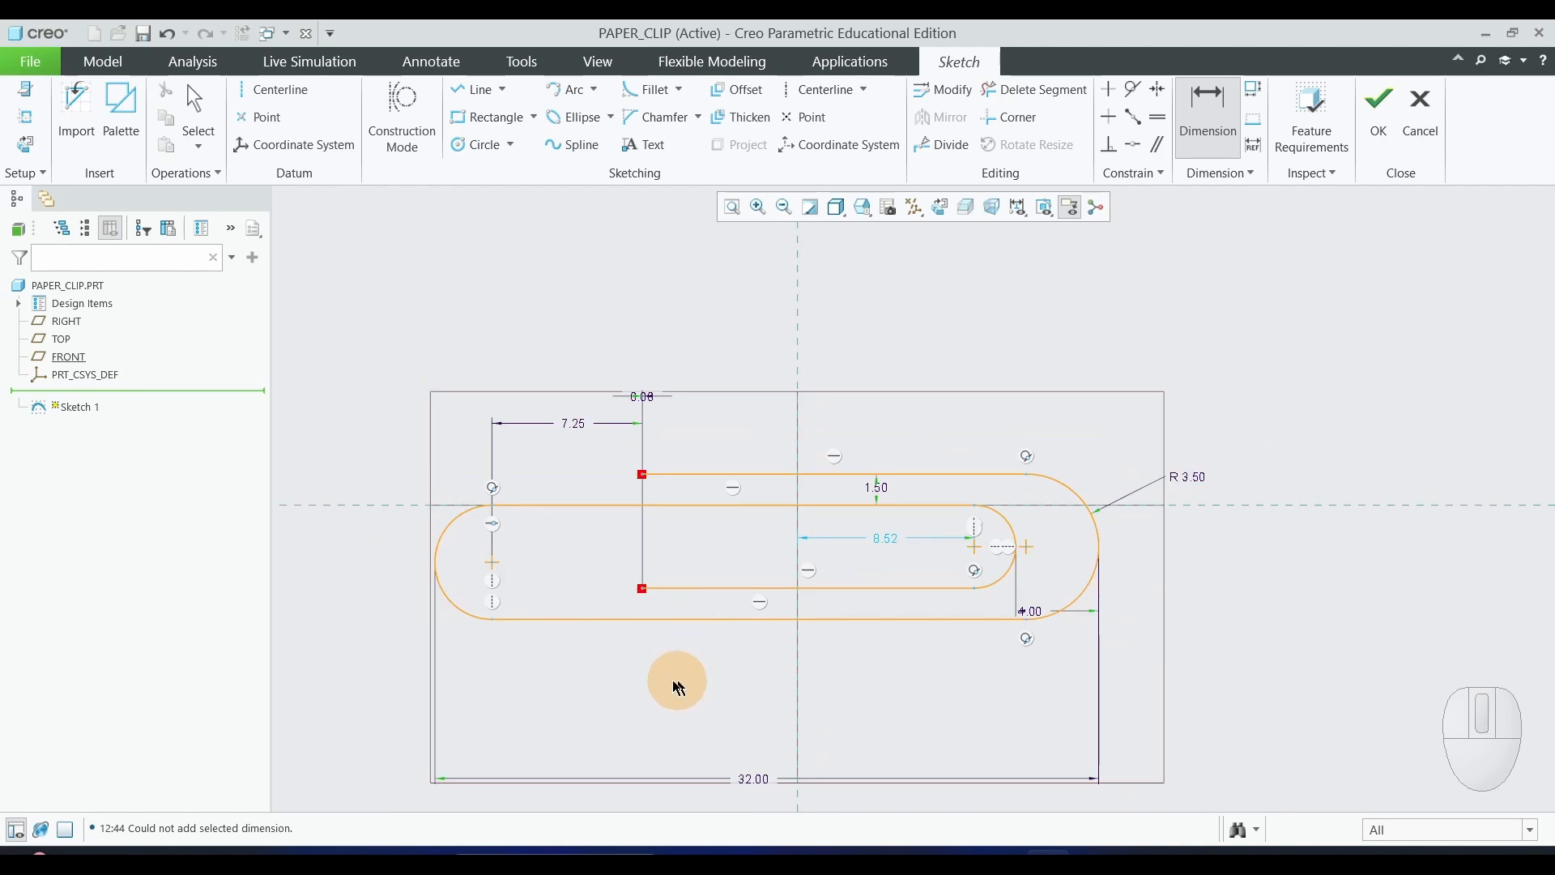
middle_click(771, 670)
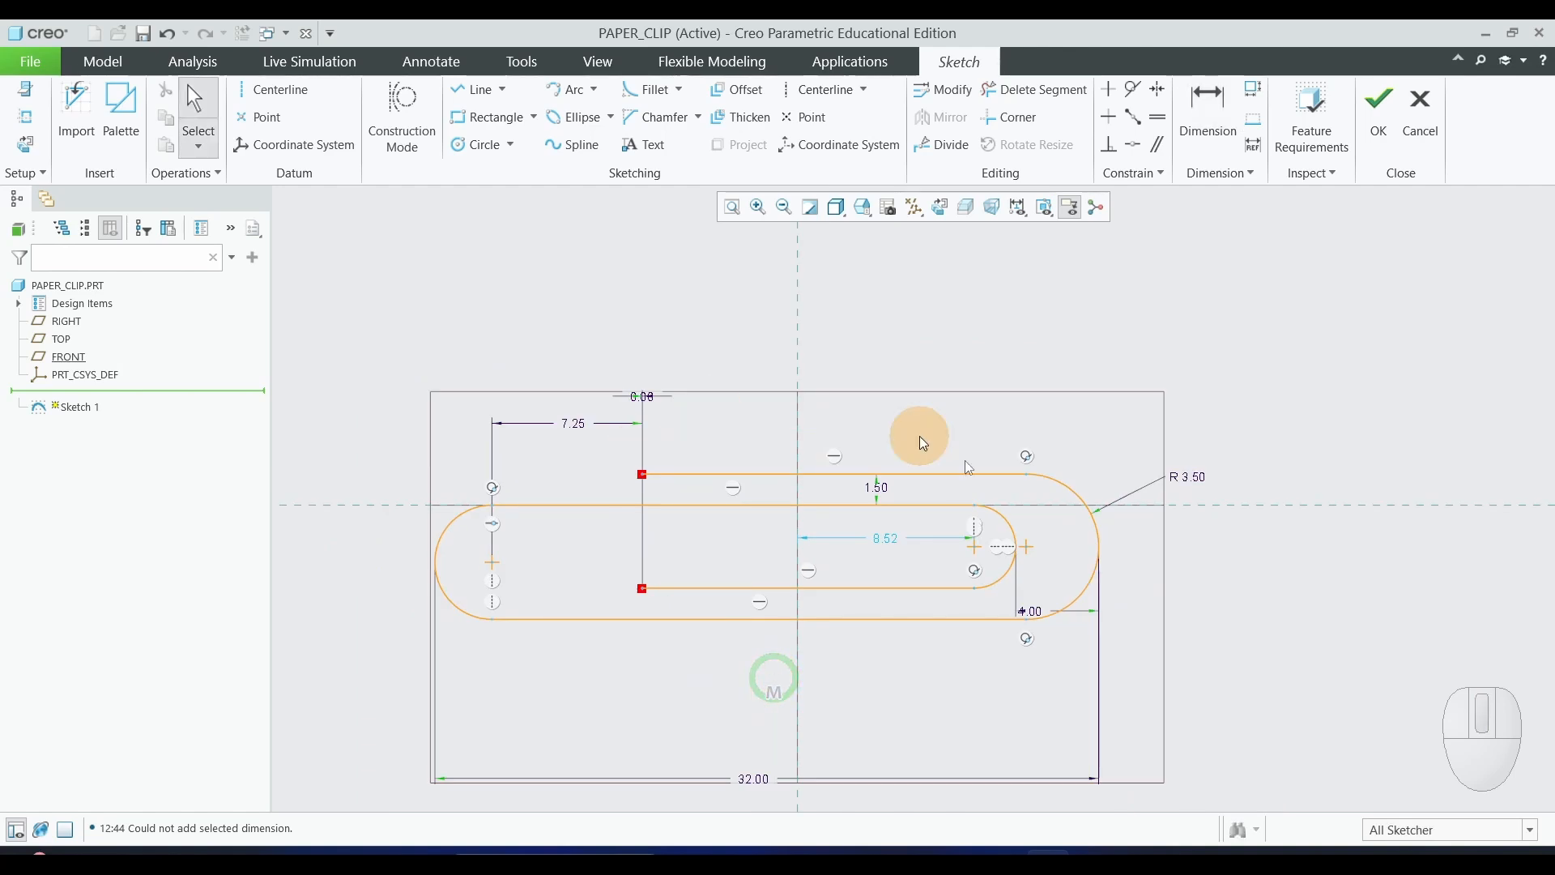
click(1377, 121)
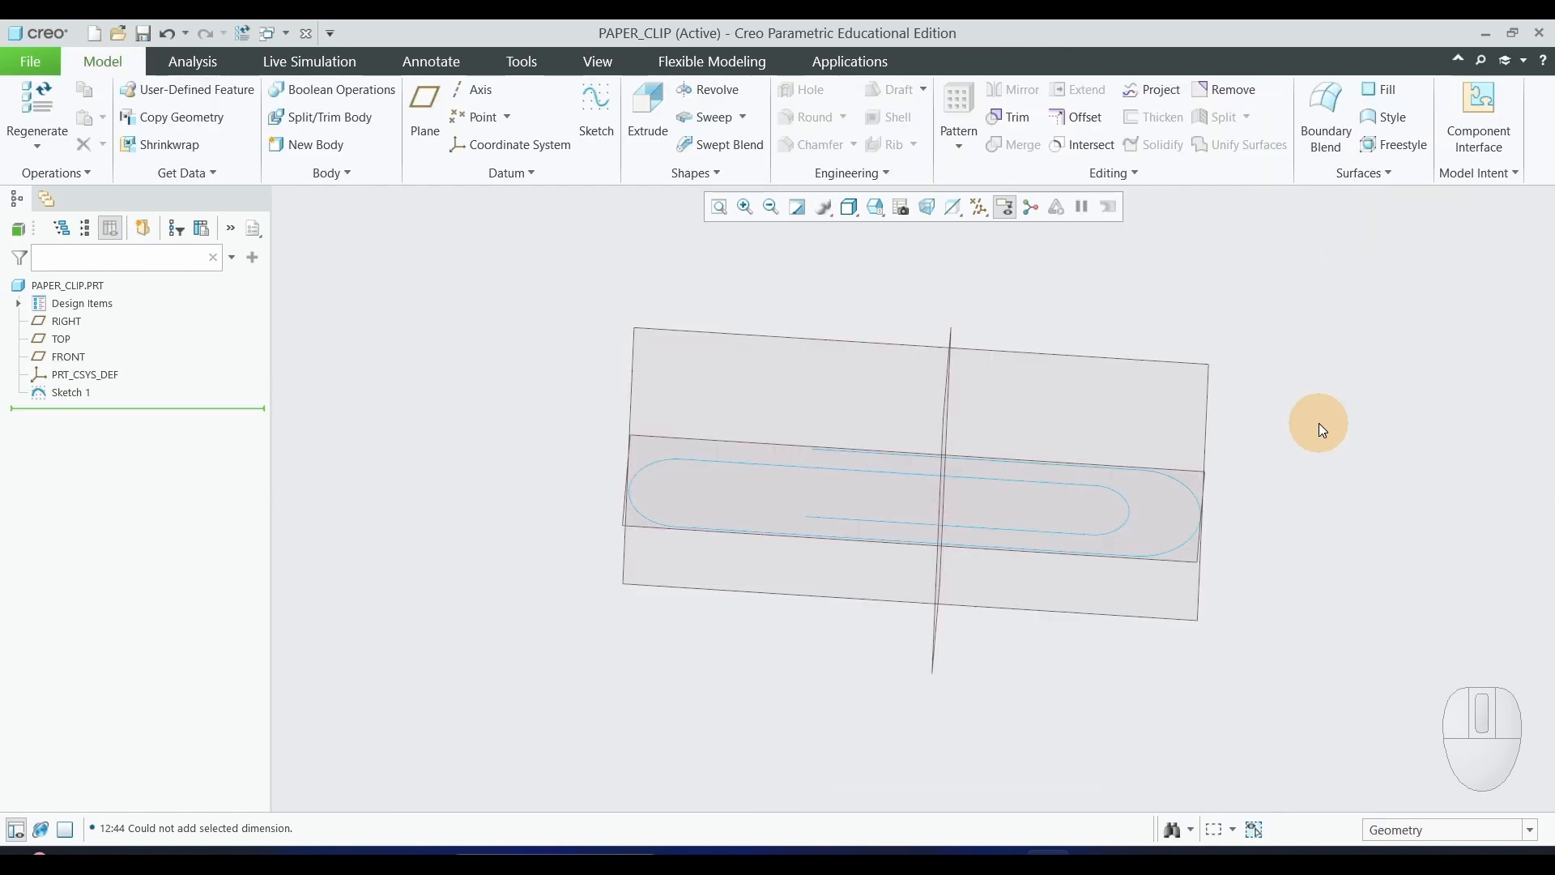
Start a solid Sweep with the paper clip sketch as trajectory and open its section sketch in 2D orientation
click(728, 126)
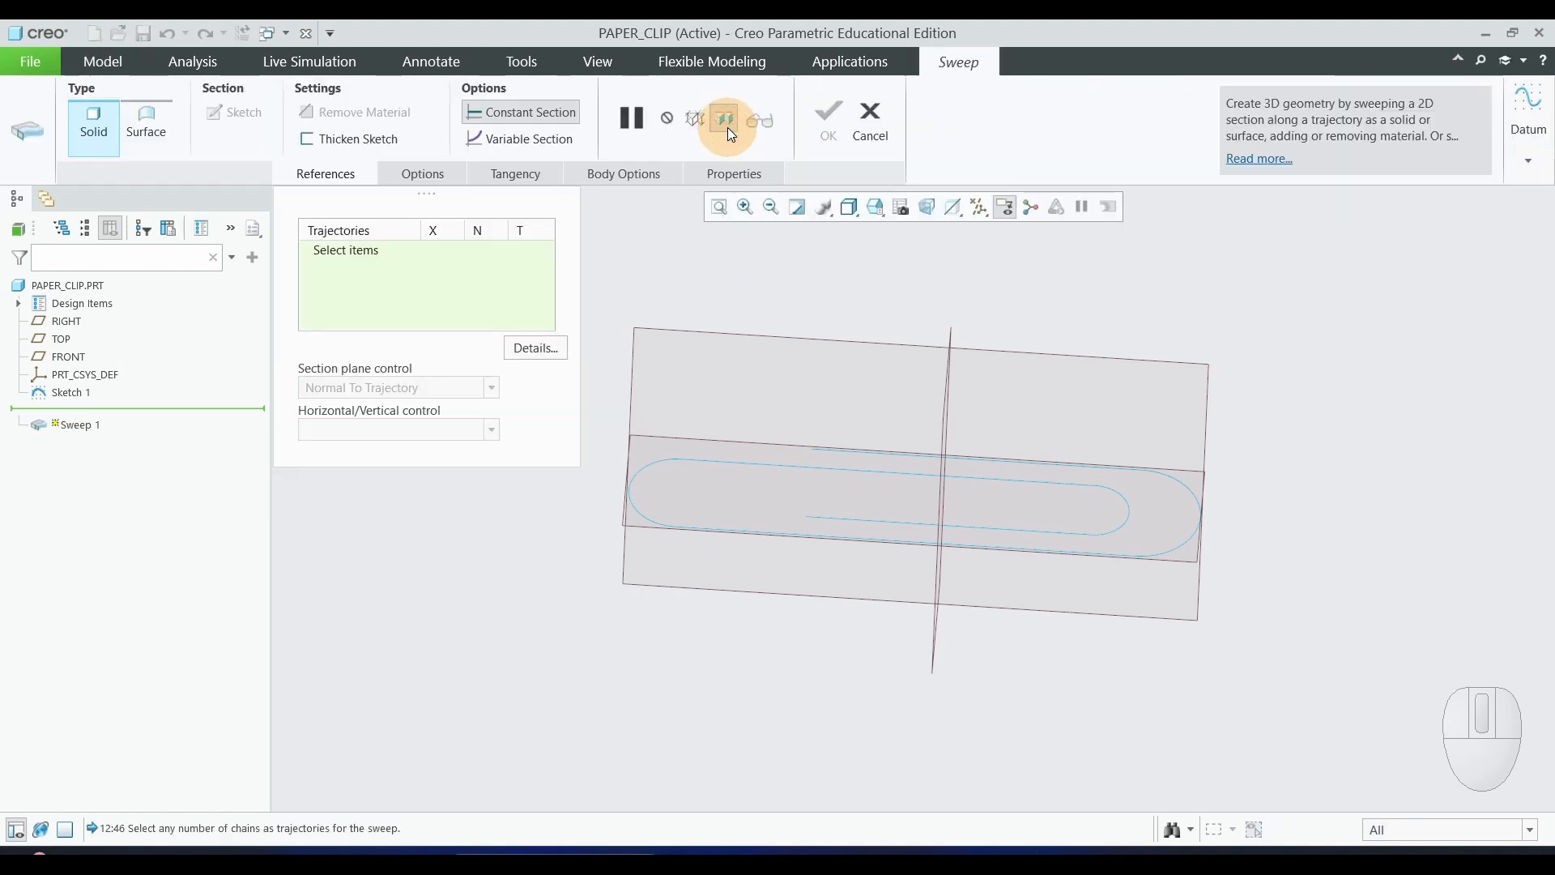
click(763, 468)
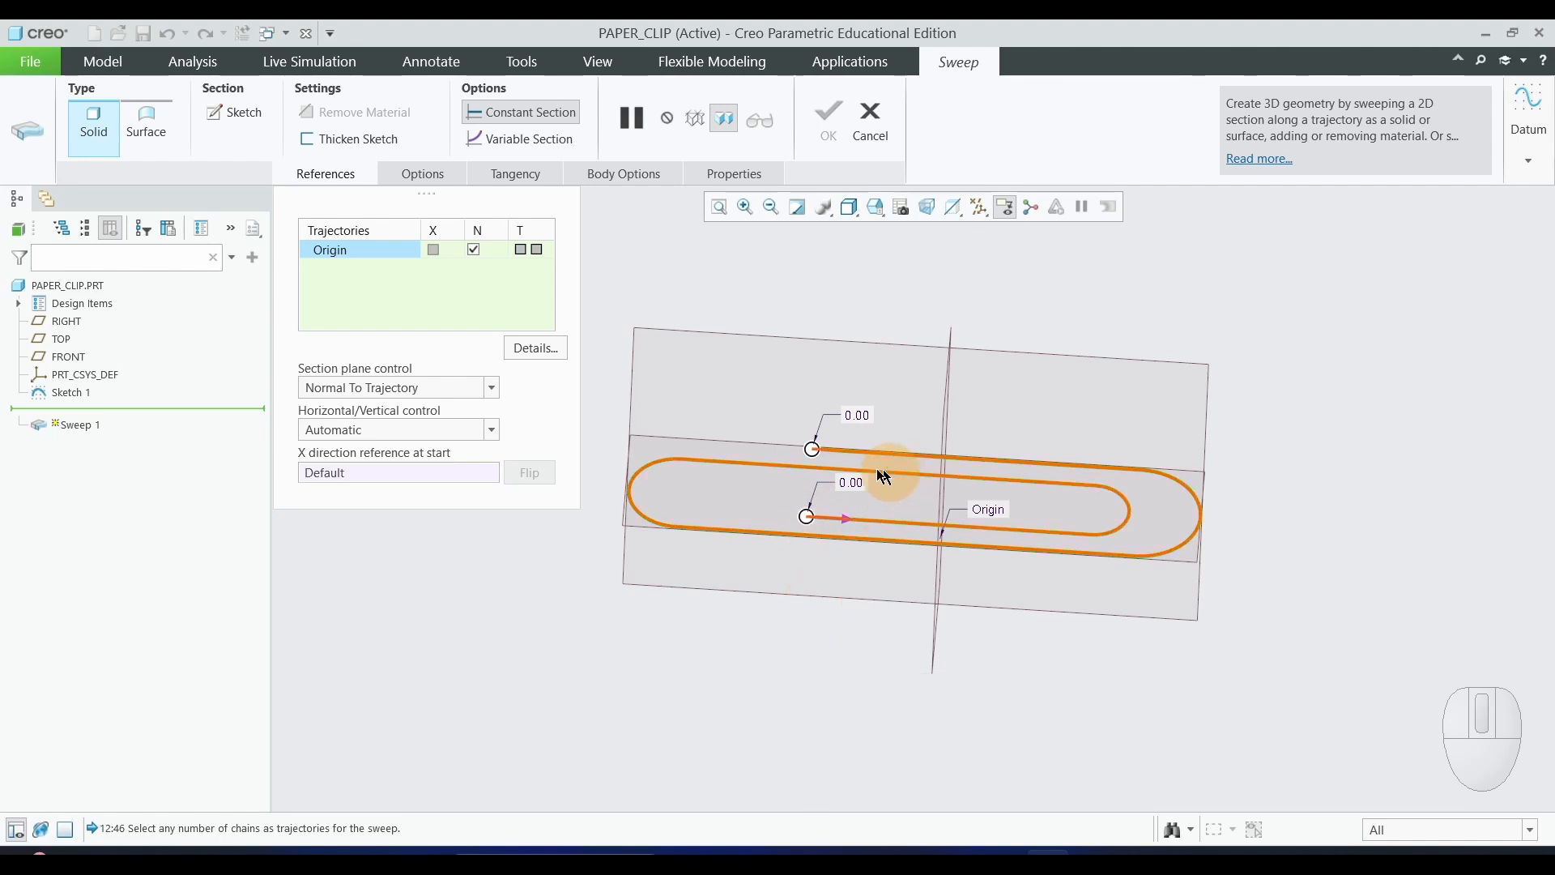
click(241, 115)
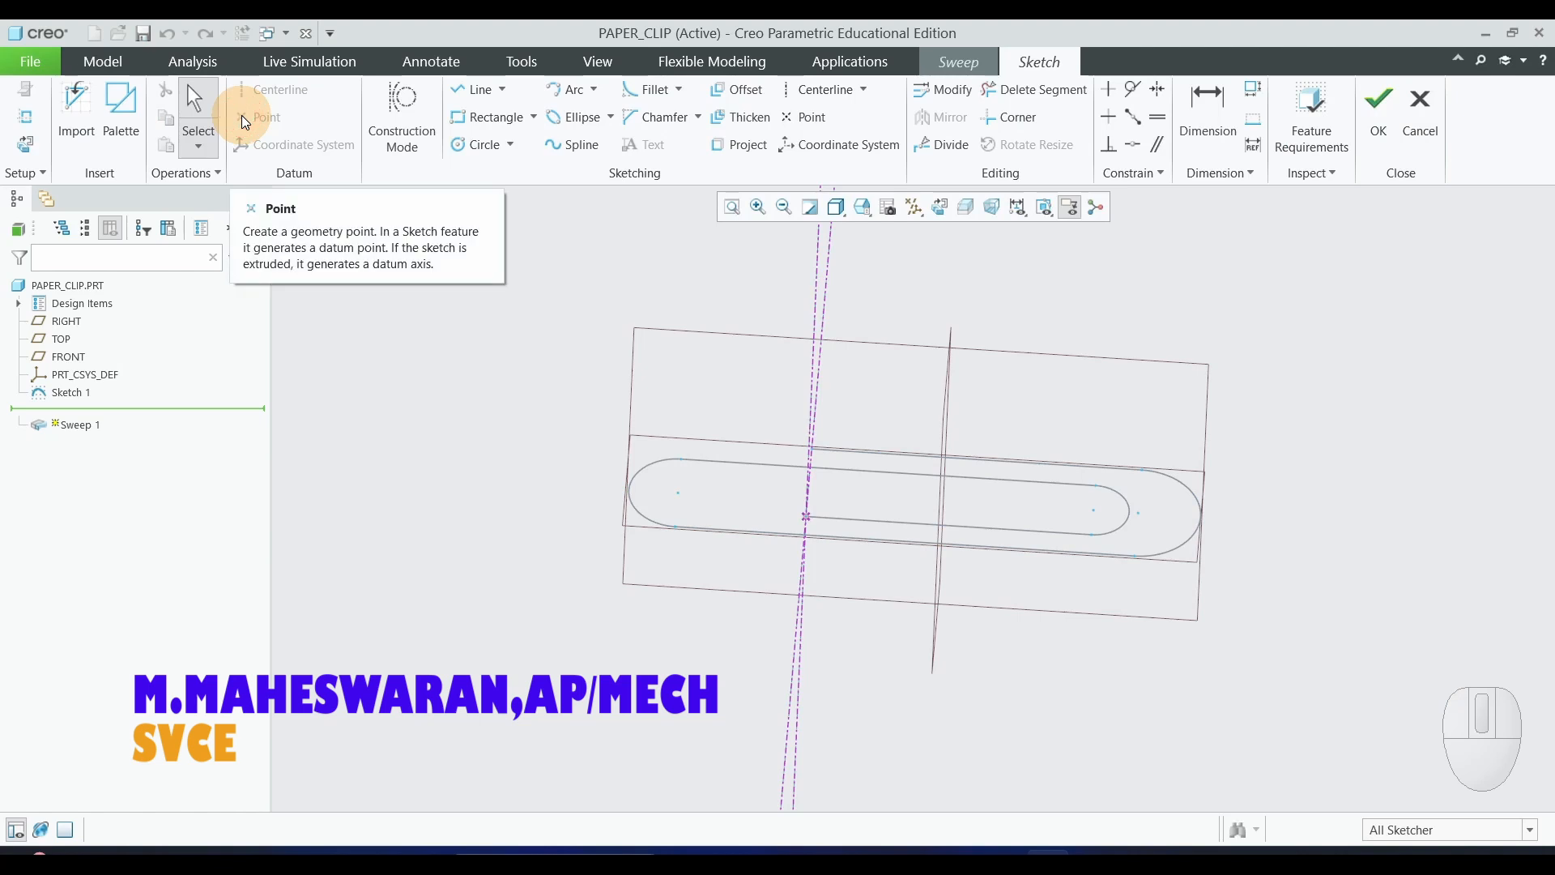
click(33, 157)
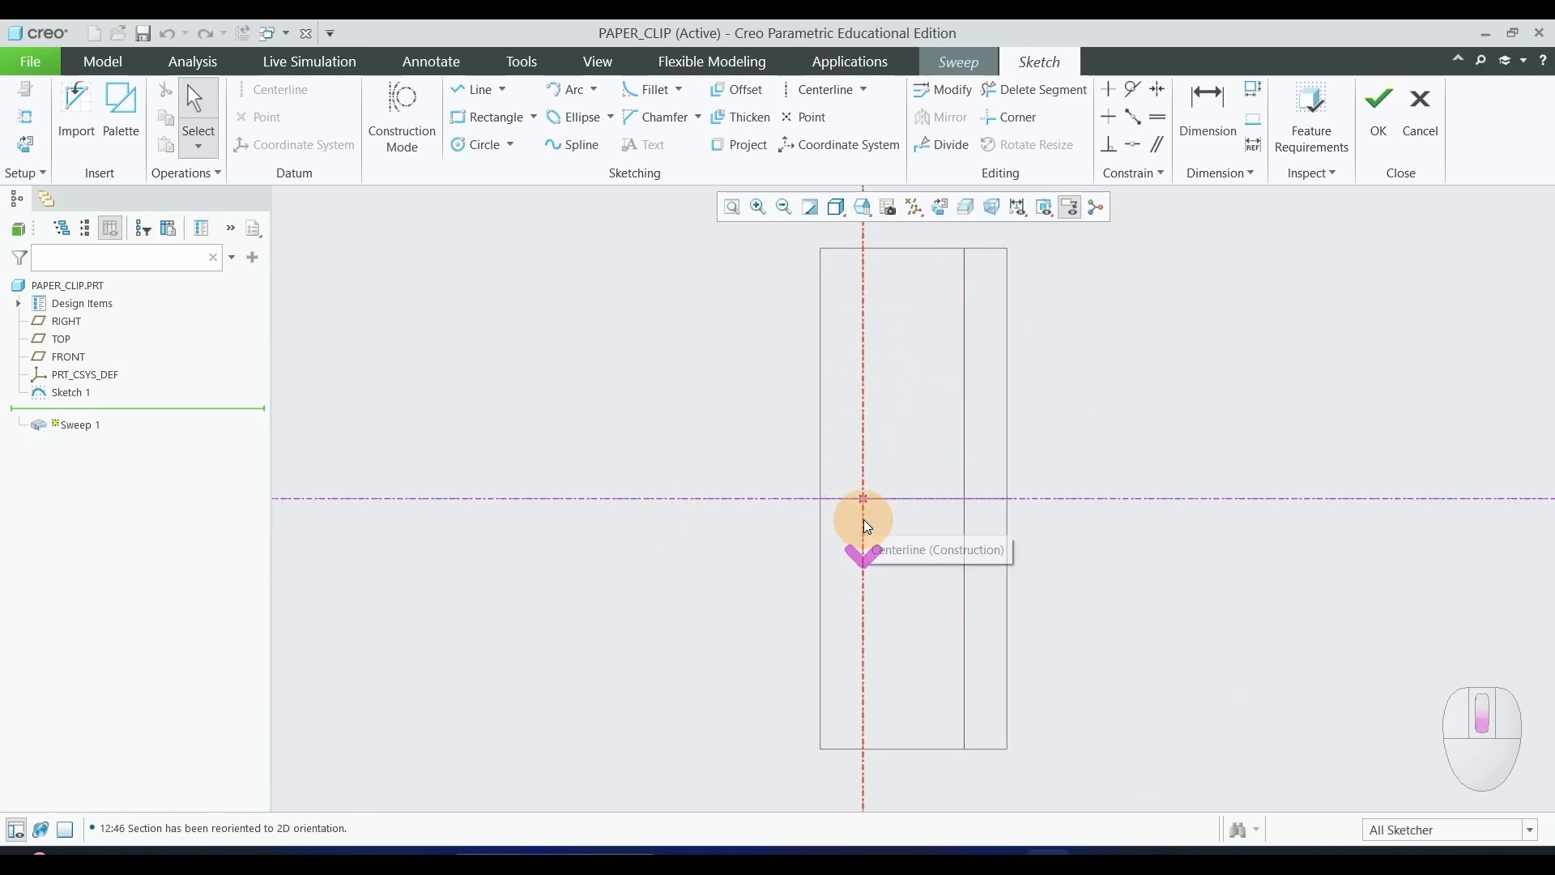
scroll(863, 518, down, 2)
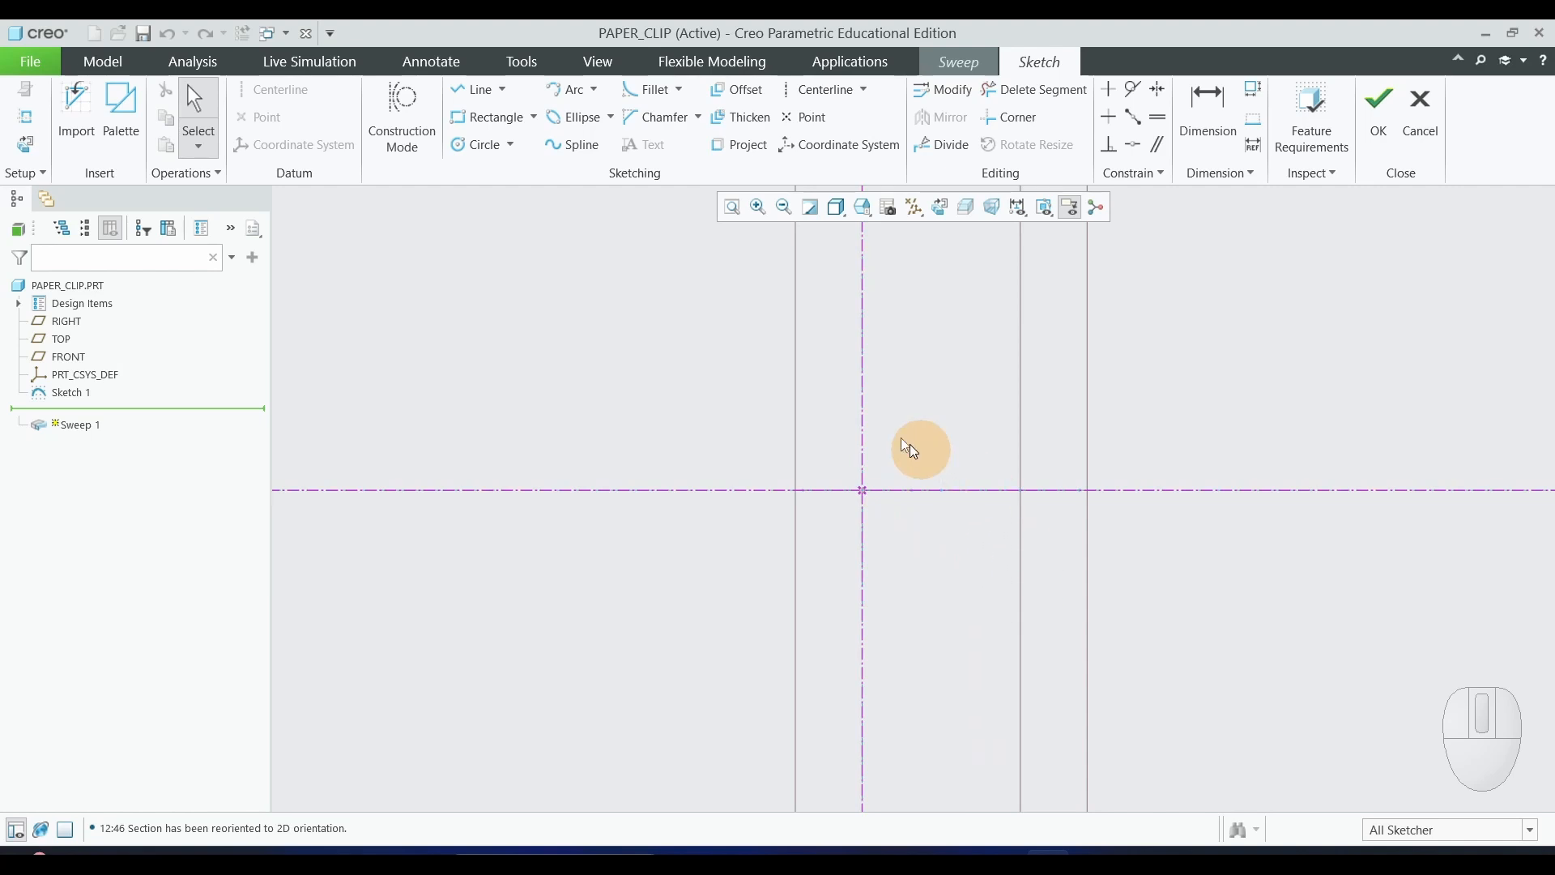
Sketch a circle centered on the trajectory's start point, set its diameter to 1 and accept the section
click(464, 145)
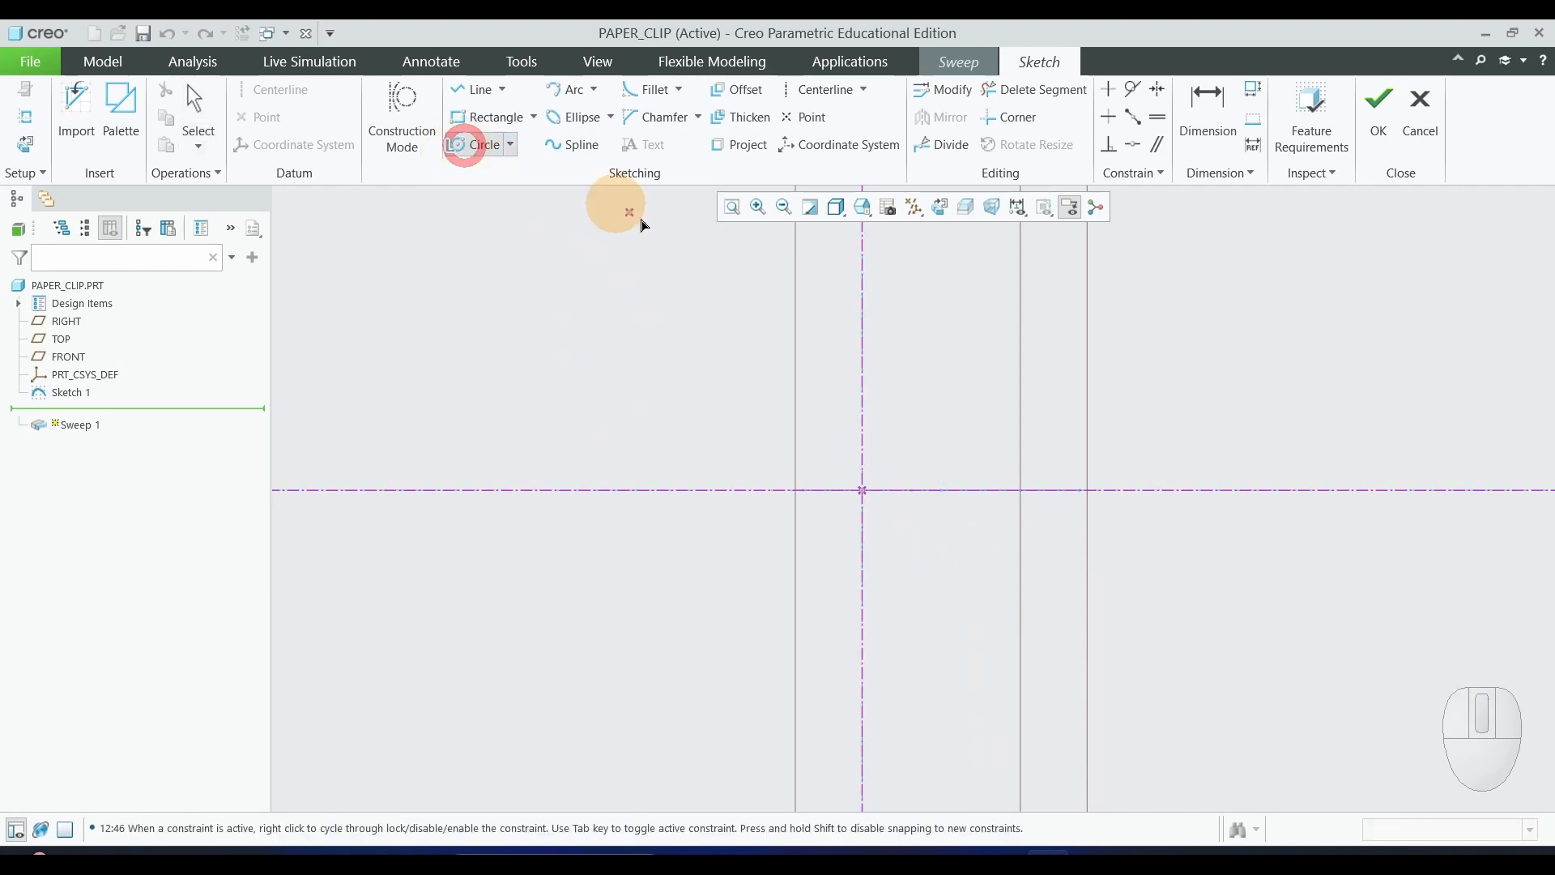
click(863, 492)
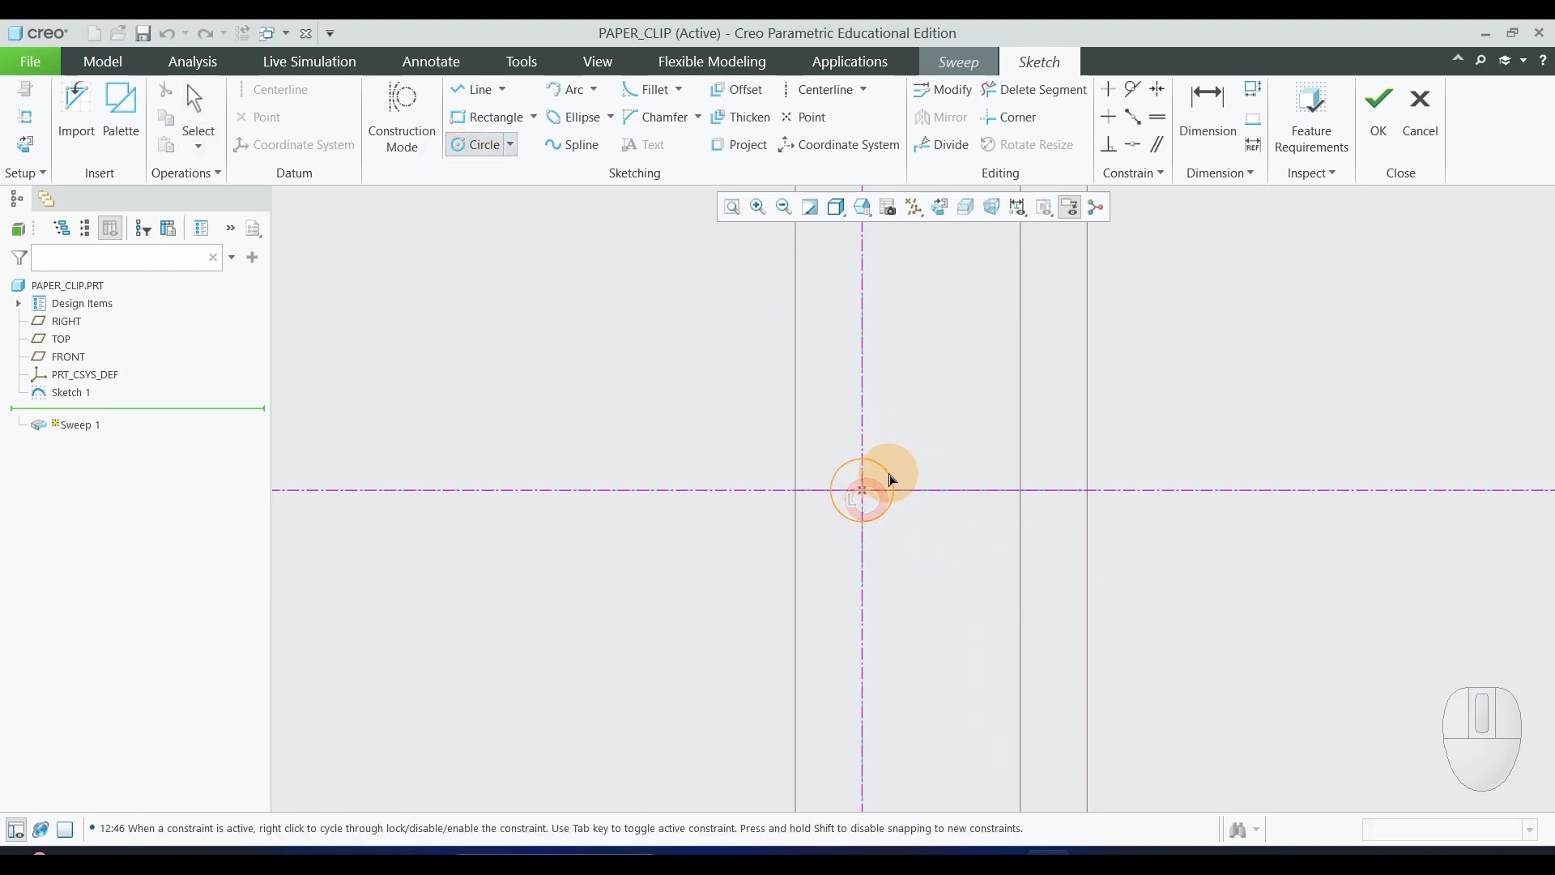
click(890, 480)
middle_click(971, 441)
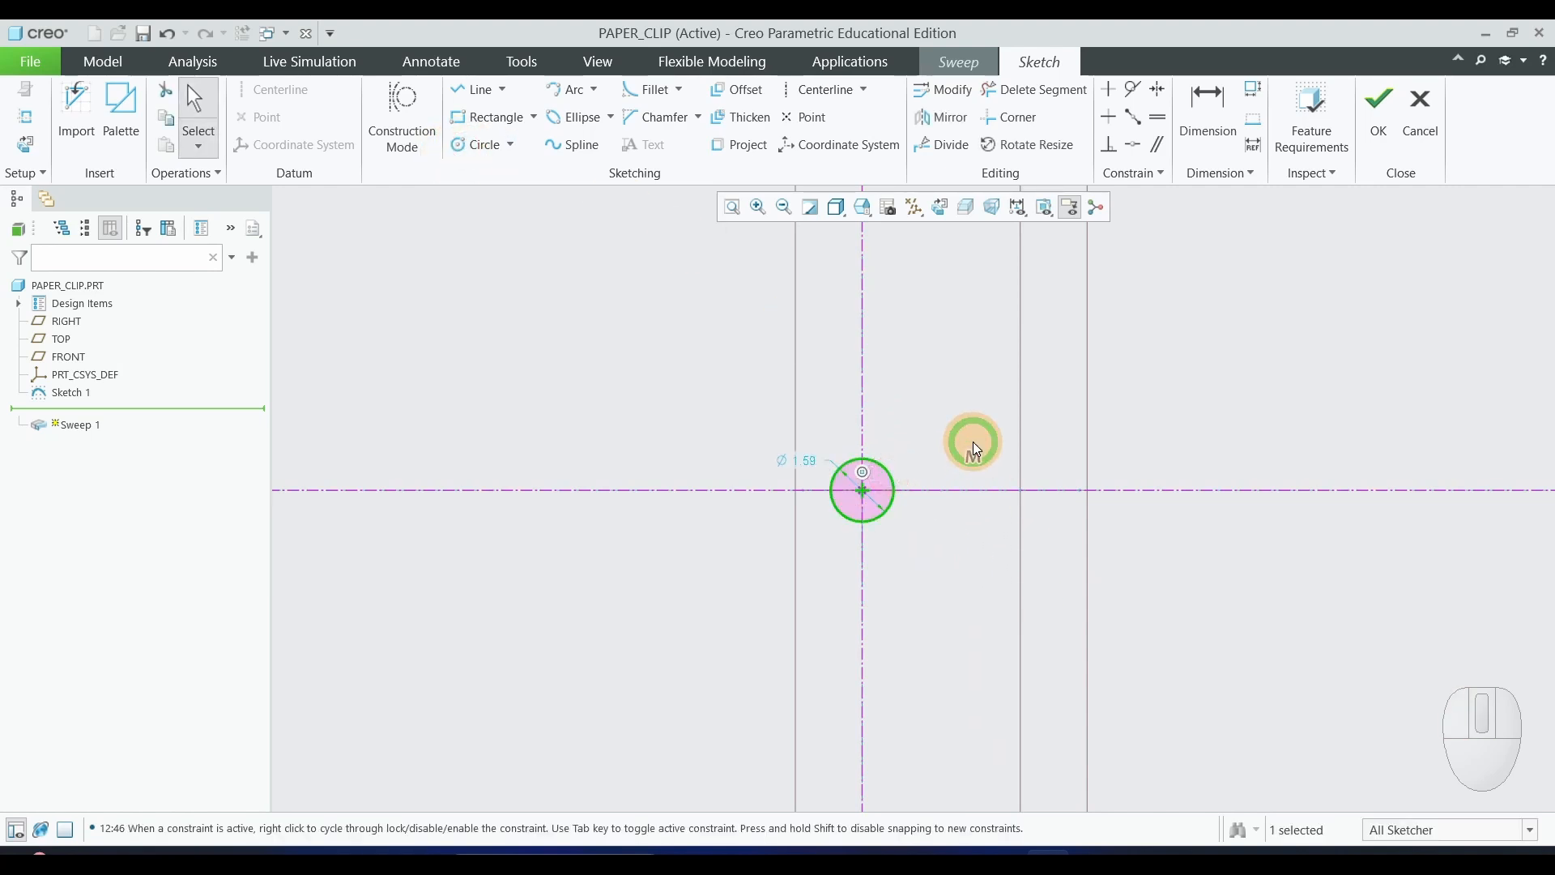
double_click(803, 464)
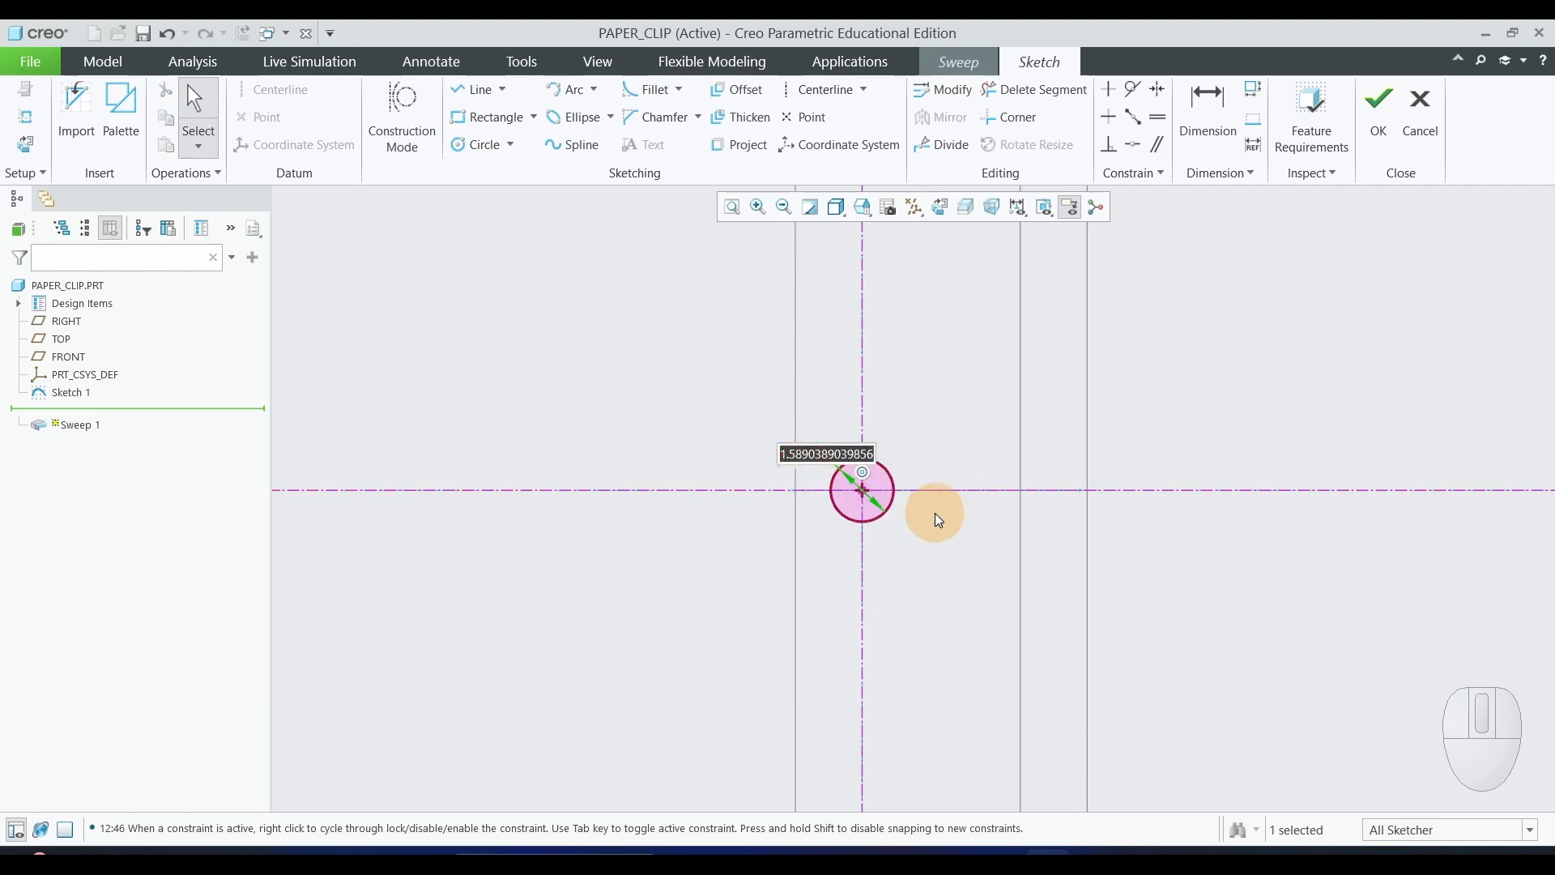
text(1)
key(Return)
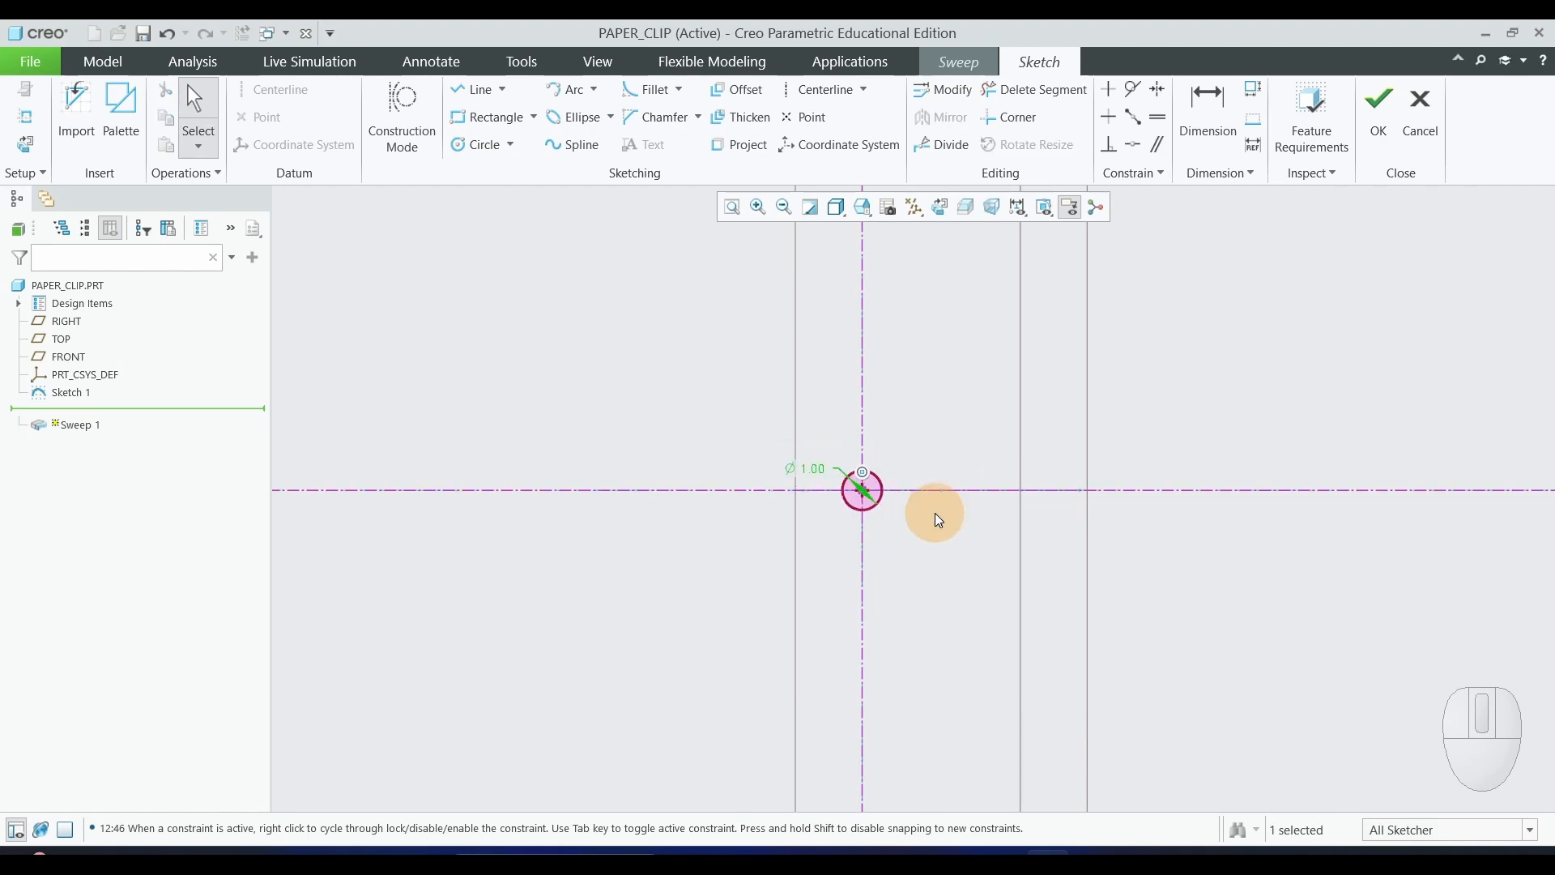
click(1374, 118)
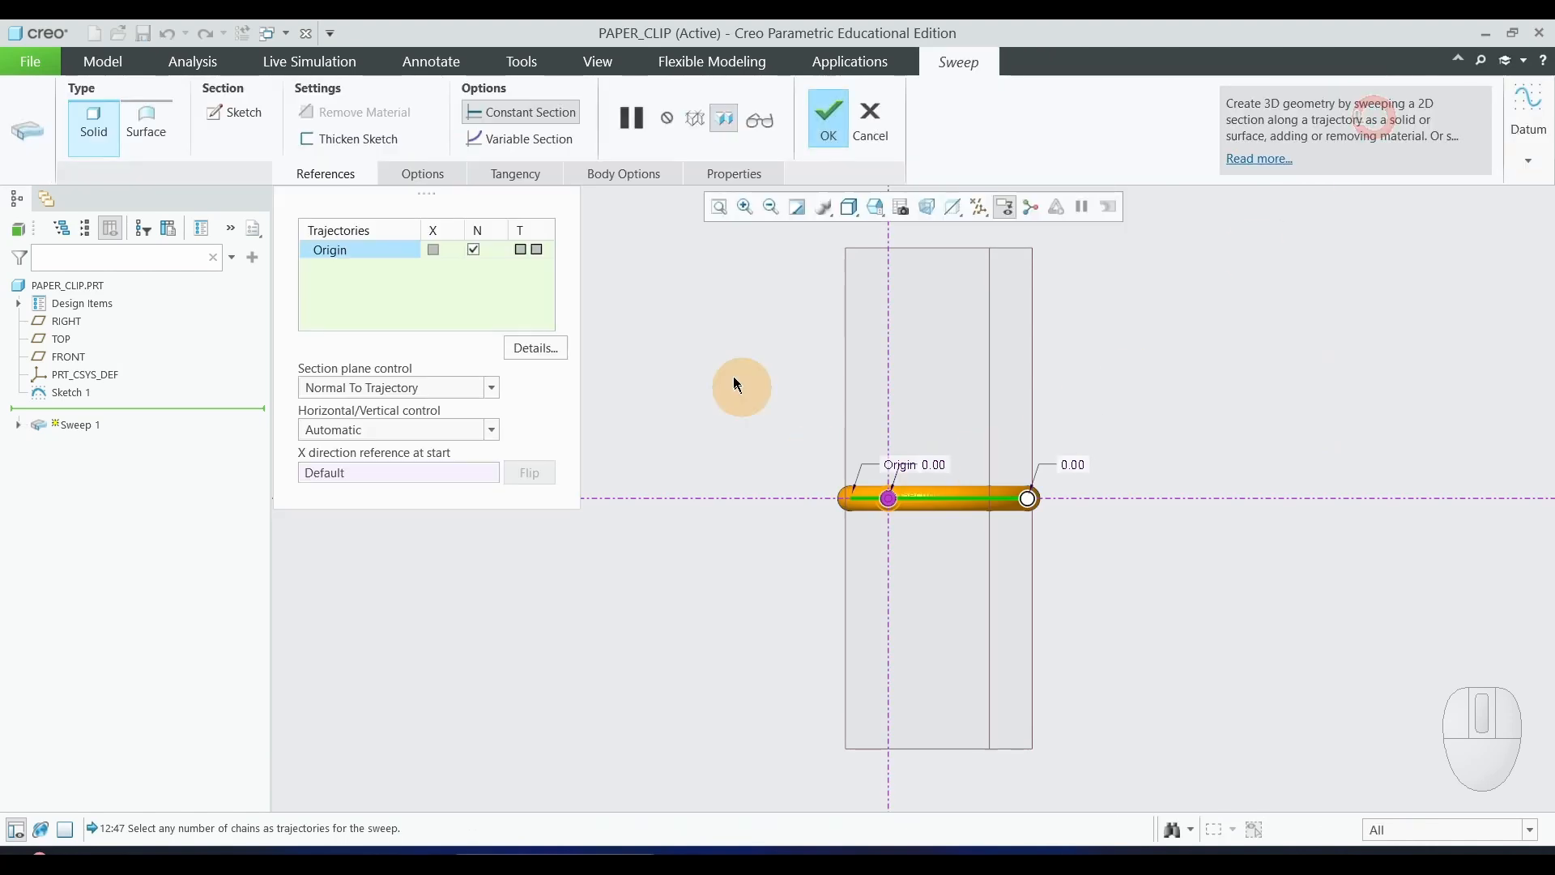
Complete the solid sweep of the circular section along the paper clip path
mouse_move(729, 358)
middle_down()
mouse_move(743, 410)
mouse_move(980, 353)
mouse_move(979, 374)
middle_up()
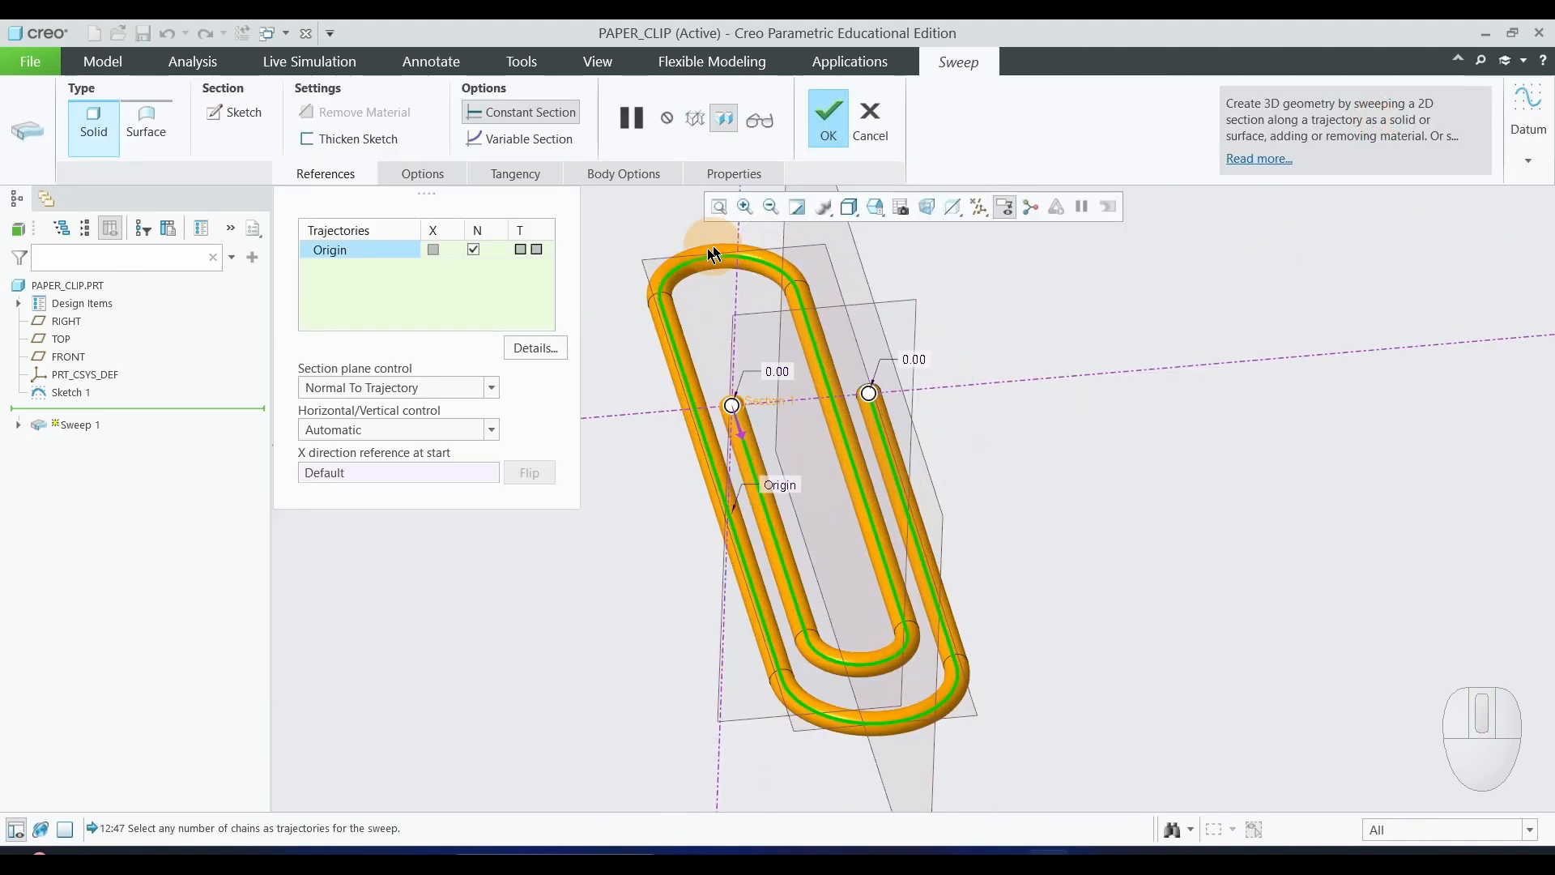
click(827, 127)
middle_drag(851, 340, 794, 489)
scroll(593, 455, down, 2)
scroll(593, 454, up, 2)
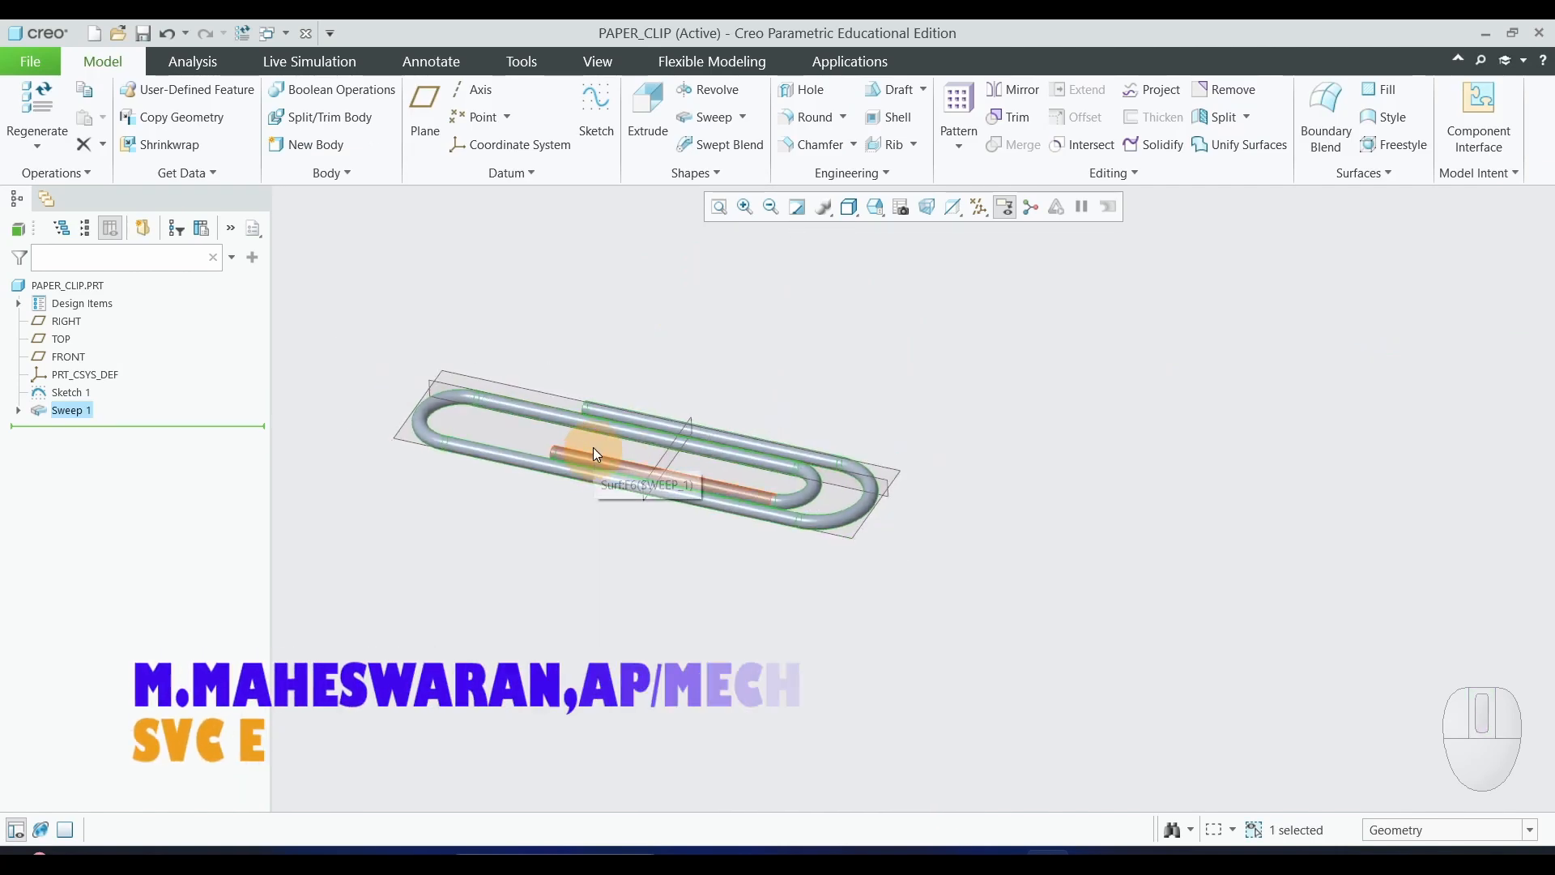